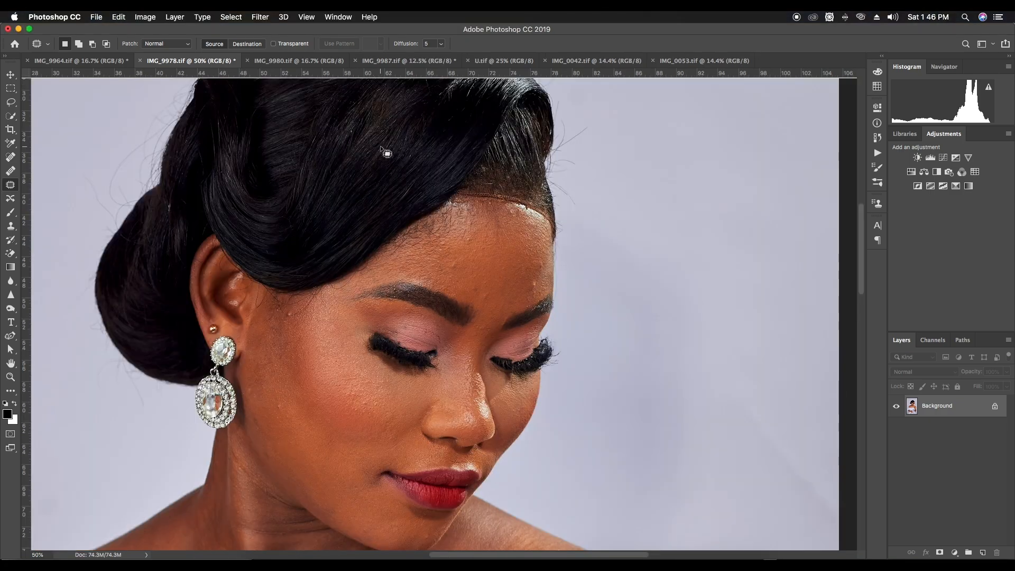
Look through the other open portraits at overview size and return to IMG_9978.tif
key("super+0")
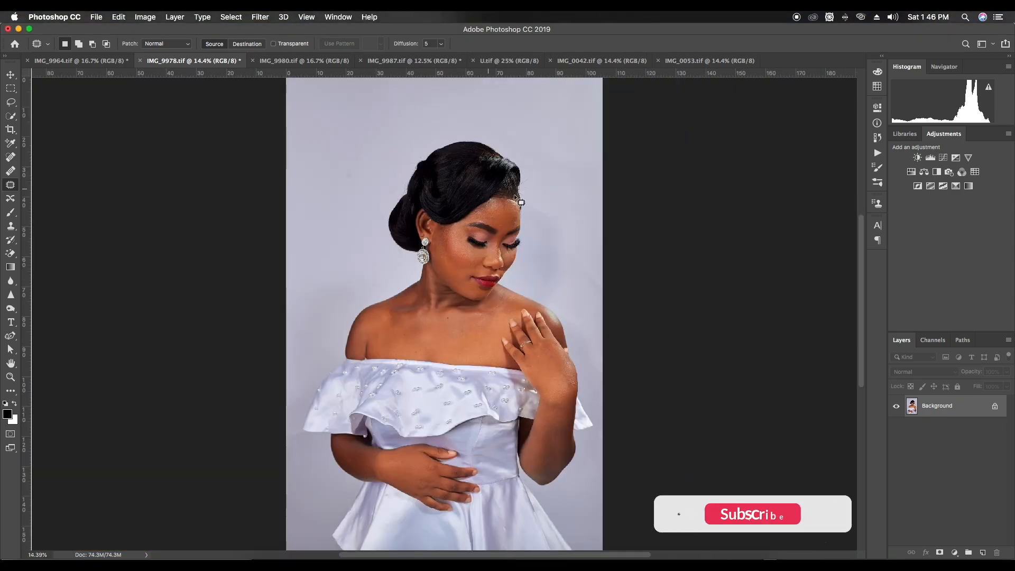
left_click(288, 62)
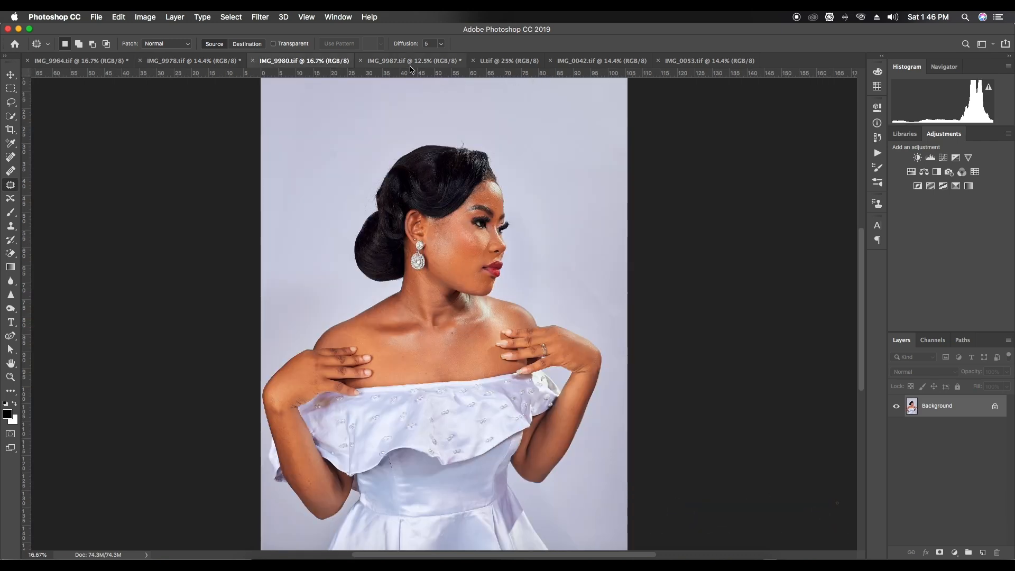
left_click(413, 61)
left_click(507, 61)
left_click(601, 61)
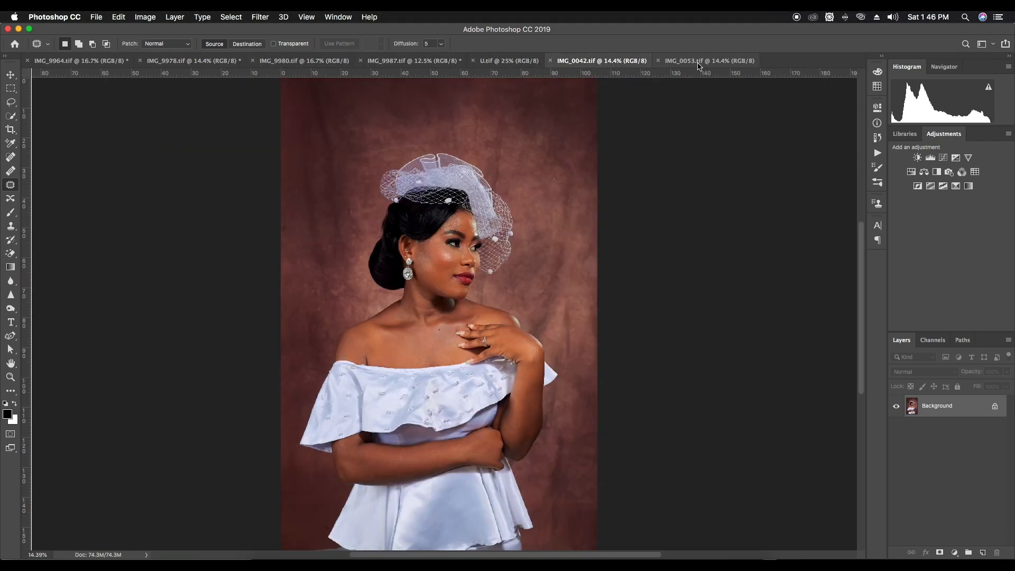
left_click(674, 62)
left_click(213, 65)
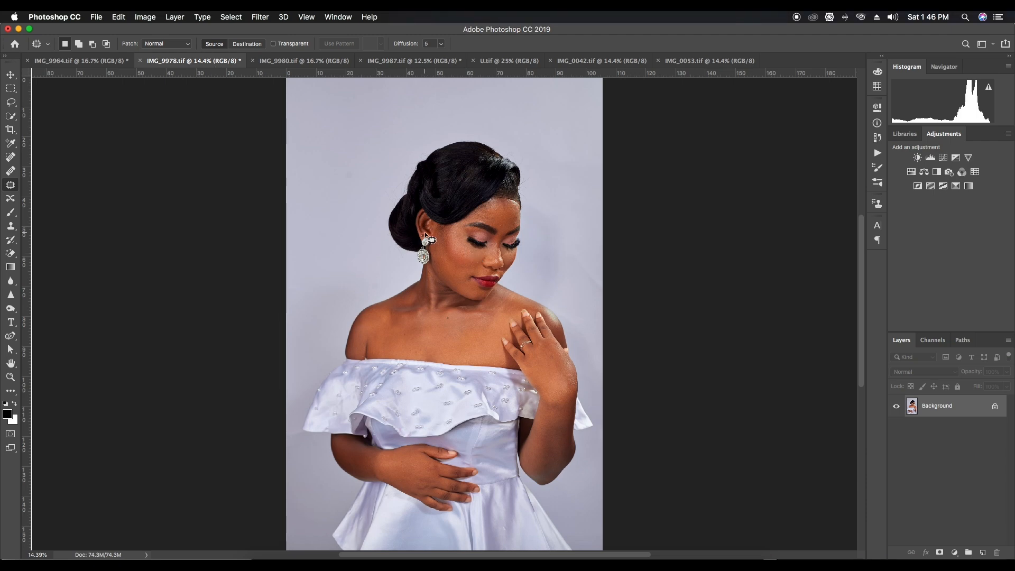
Duplicate the Background layer of IMG_9978.tif with the woman's face framed close up
key("super+equal")
key("super+equal")
key("super+equal")
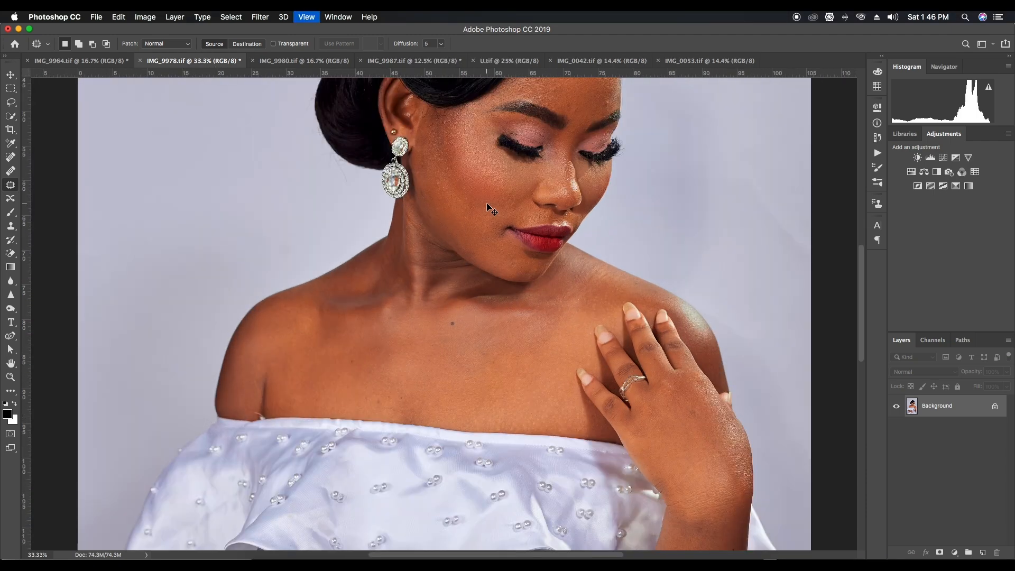
key("super+equal")
key("super+equal")
left_click_drag(360, 240, 224, 353)
left_click_drag(416, 219, 374, 341)
left_click_drag(418, 200, 438, 280)
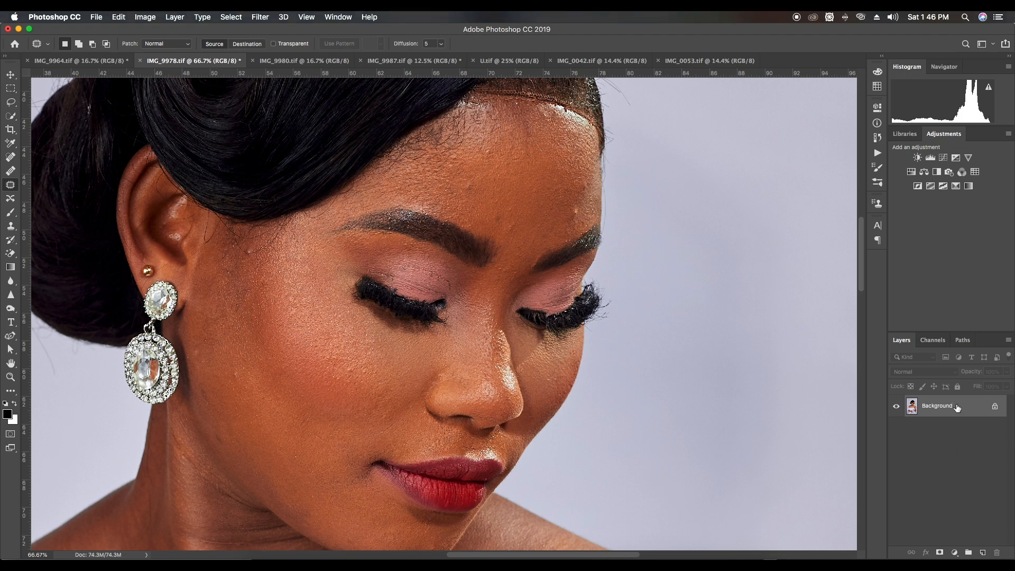
left_click_drag(977, 412, 984, 552)
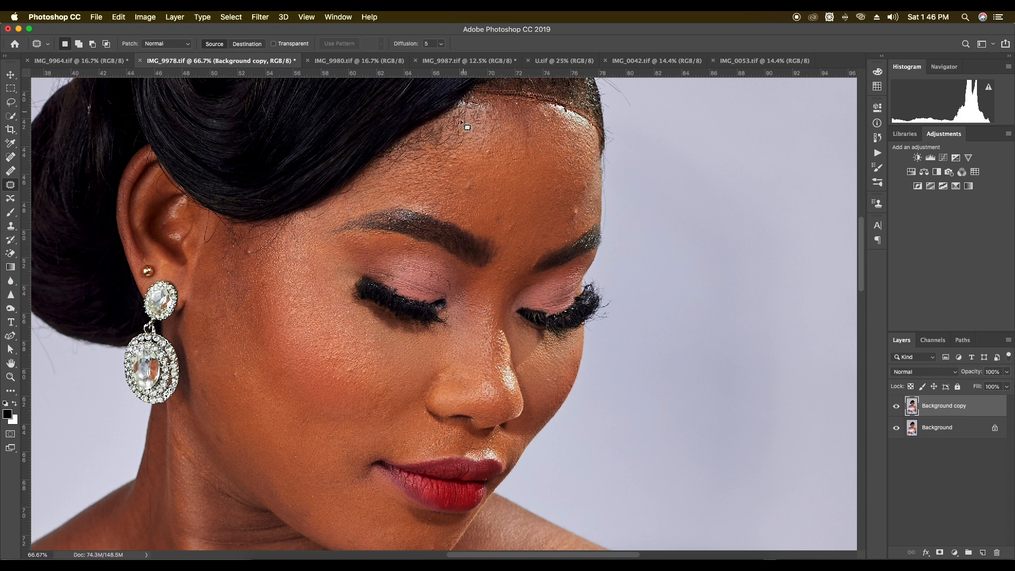
Patch the small blemish just above the gap between the eyebrows with clean forehead skin and deselect
left_click_drag(506, 145, 448, 131)
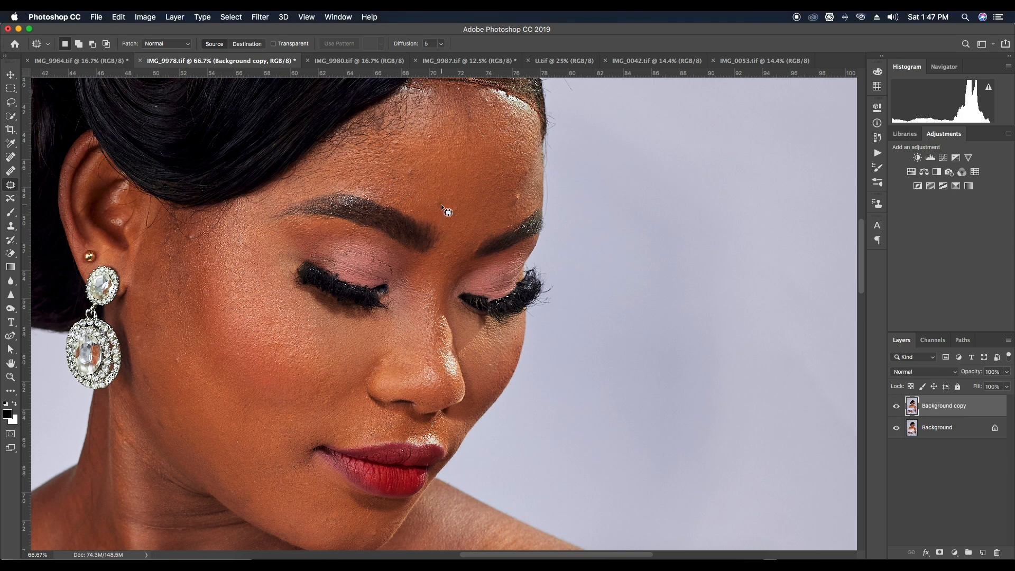
left_click_drag(441, 207, 439, 209)
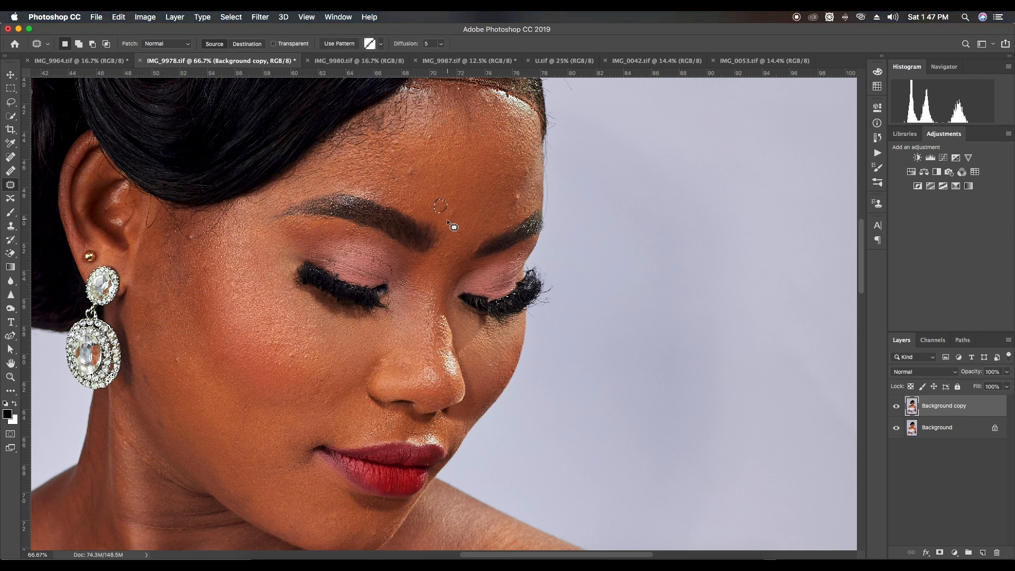
left_click_drag(445, 219, 461, 195)
key("super+d")
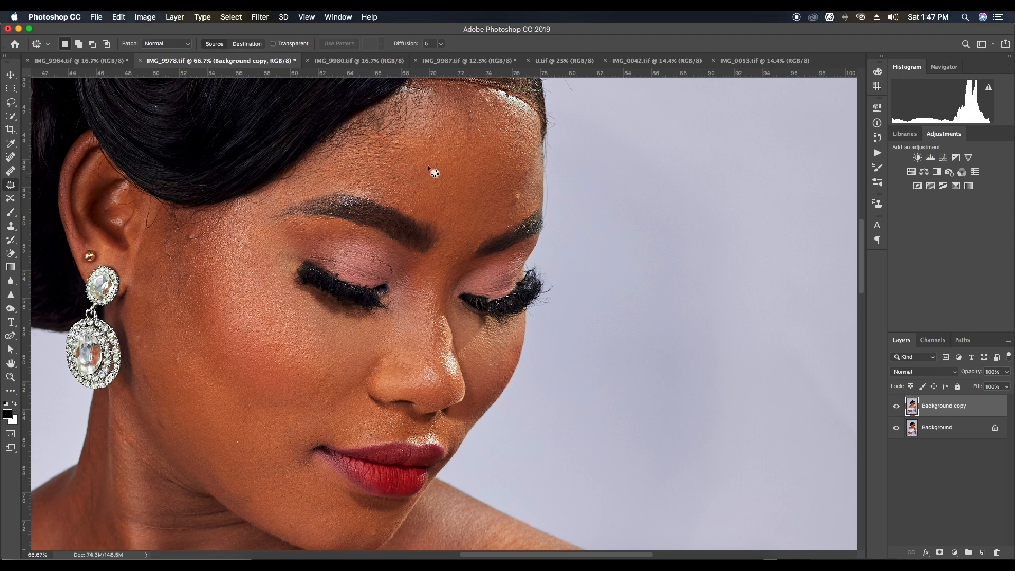
Patch the remaining forehead blemishes, including those by the hairline and above the eyebrow farther from the earring
scroll(422, 170, "up", 2)
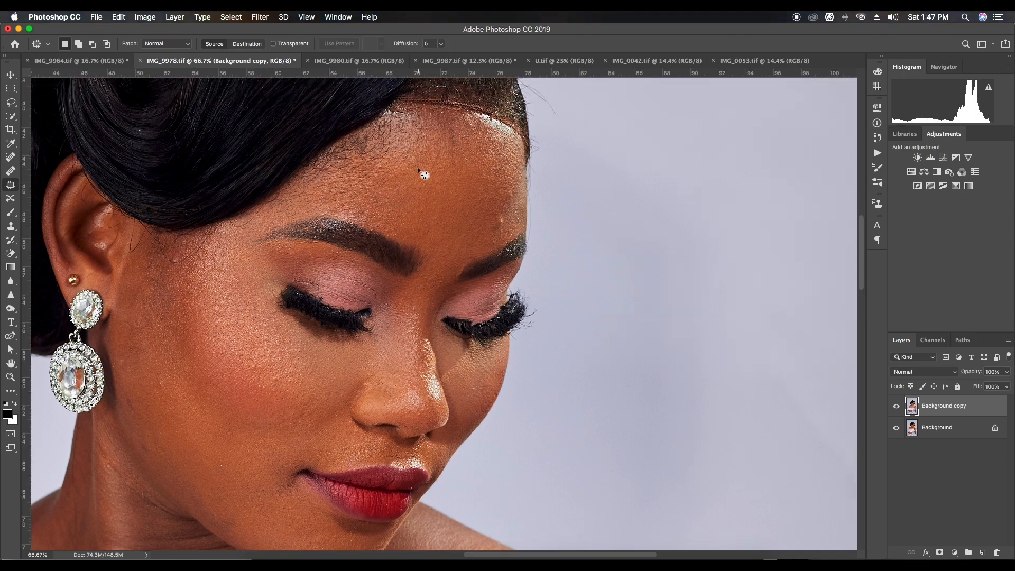
left_click_drag(460, 149, 477, 169)
key("super+d")
mouse_move(496, 125)
left_mouse_down()
mouse_move(487, 121)
mouse_move(497, 127)
left_mouse_up()
key("super+d")
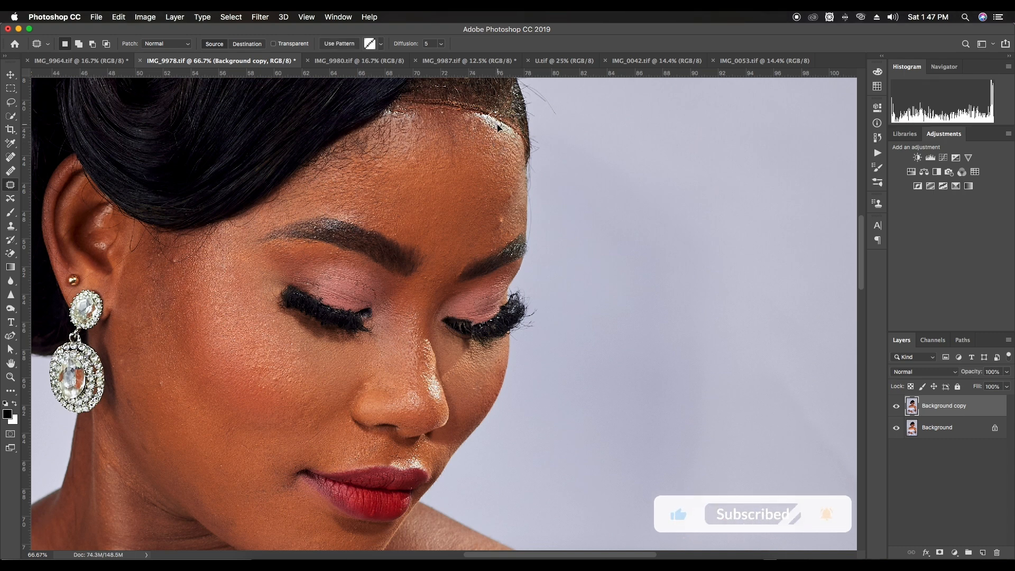
mouse_move(496, 218)
left_mouse_down()
mouse_move(506, 223)
mouse_move(497, 234)
left_mouse_up()
key("super+d")
mouse_move(515, 199)
left_mouse_down()
mouse_move(511, 191)
mouse_move(476, 247)
left_mouse_up()
key("super+d")
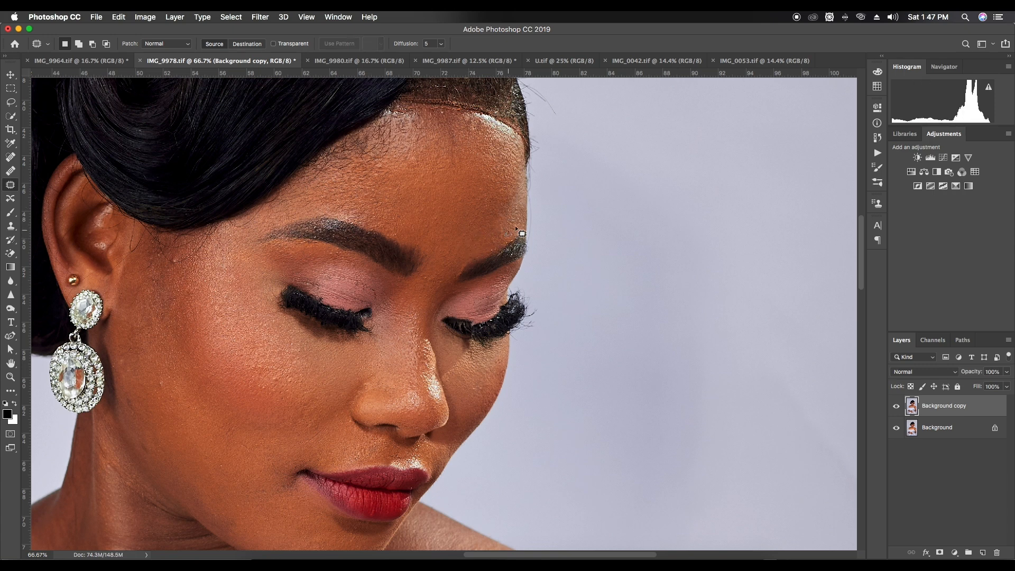
Patch the uneven skin spots between the eyebrows using clean skin beside them
scroll(507, 222, "down", 3)
left_click_drag(468, 215, 471, 205)
mouse_move(469, 211)
left_mouse_down()
mouse_move(460, 221)
mouse_move(445, 207)
left_mouse_up()
key("super+d")
mouse_move(442, 214)
left_mouse_down()
mouse_move(459, 198)
mouse_move(452, 213)
left_mouse_up()
key("super+d")
left_click_drag(453, 215, 458, 199)
key("super+d")
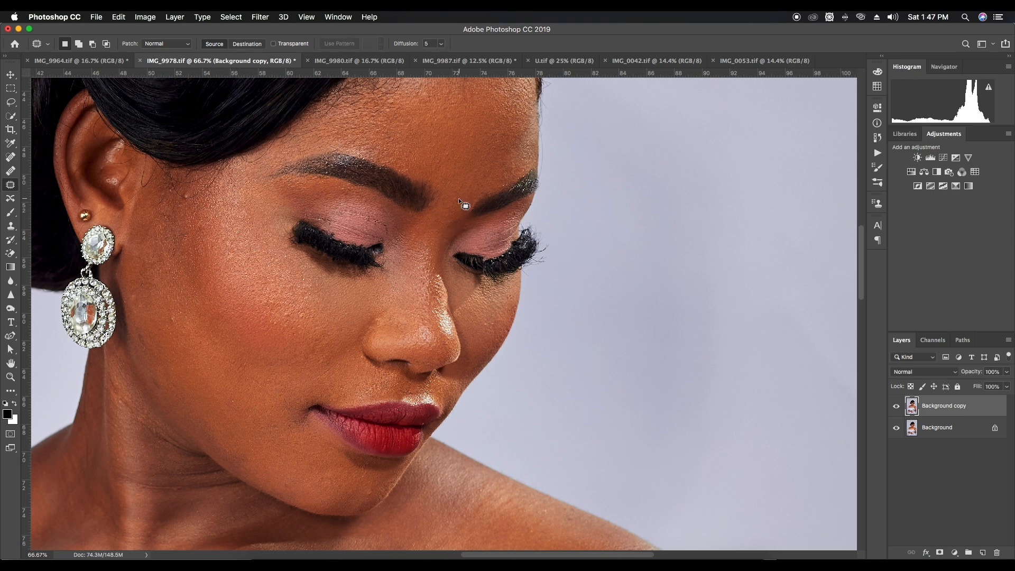
Try to patch the uneven makeup spots on the upper eyelid nearer the earring
mouse_move(350, 223)
left_mouse_down()
mouse_move(452, 215)
mouse_move(417, 213)
left_mouse_up()
key("super+d")
key("super+d")
key("super+d")
key("super+d")
mouse_move(417, 213)
left_mouse_down()
mouse_move(371, 202)
mouse_move(403, 209)
left_mouse_up()
key("super+d")
key("super+d")
key("super+d")
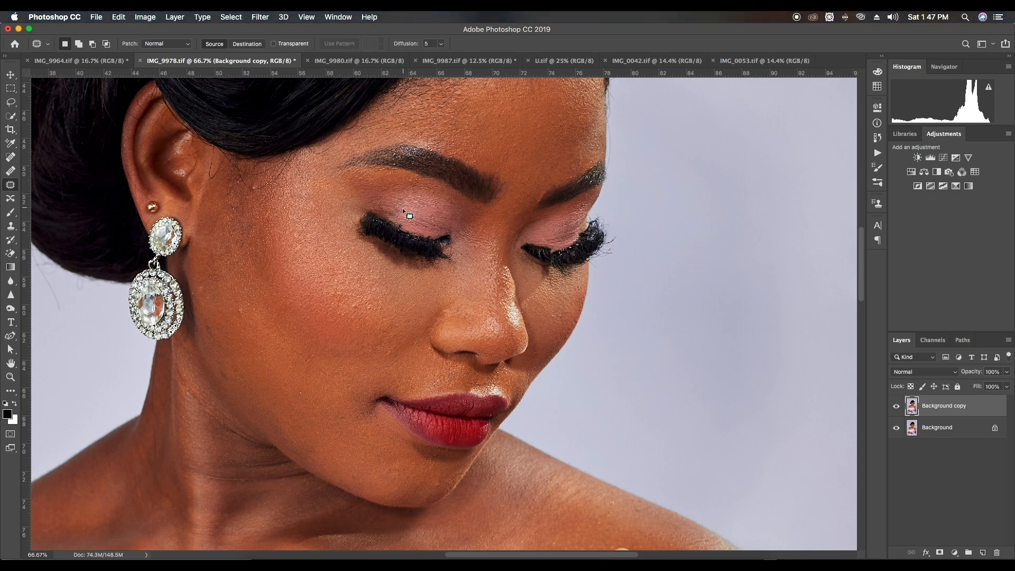
Undo the last patch edits on the upper eyelid
scroll(428, 226, "up", 2)
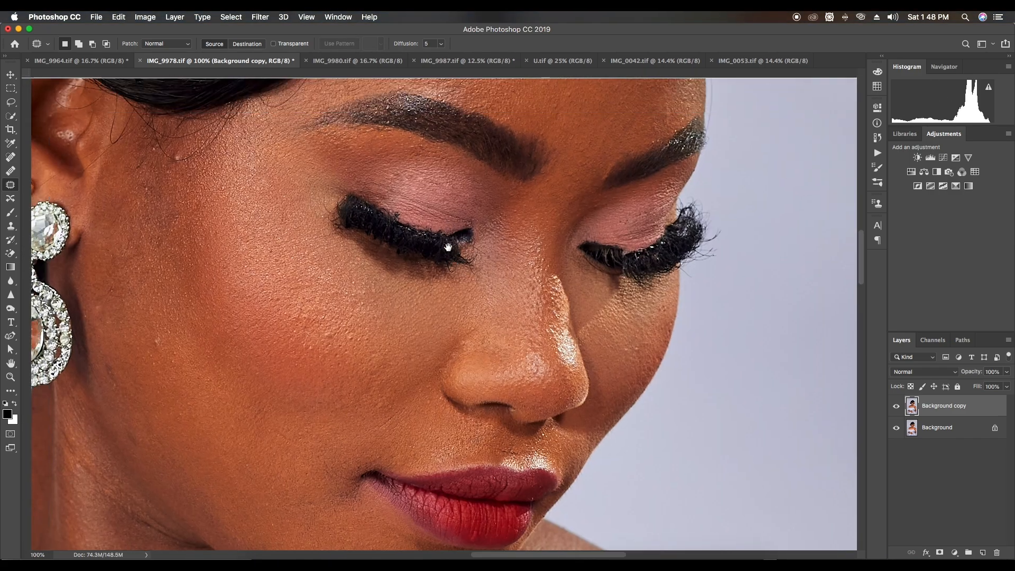
key("super+z")
key("super+z")
key("super+z")
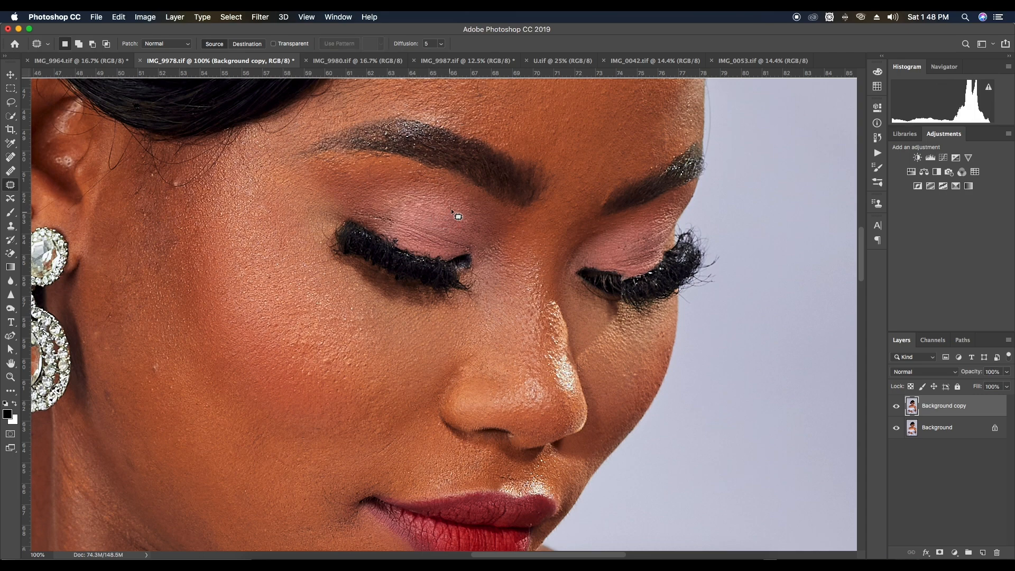
Patch the marks just above the lashes on the eyelid nearer the earring at 100% zoom
mouse_move(393, 219)
left_mouse_down()
mouse_move(354, 217)
mouse_move(406, 229)
mouse_move(400, 214)
left_mouse_up()
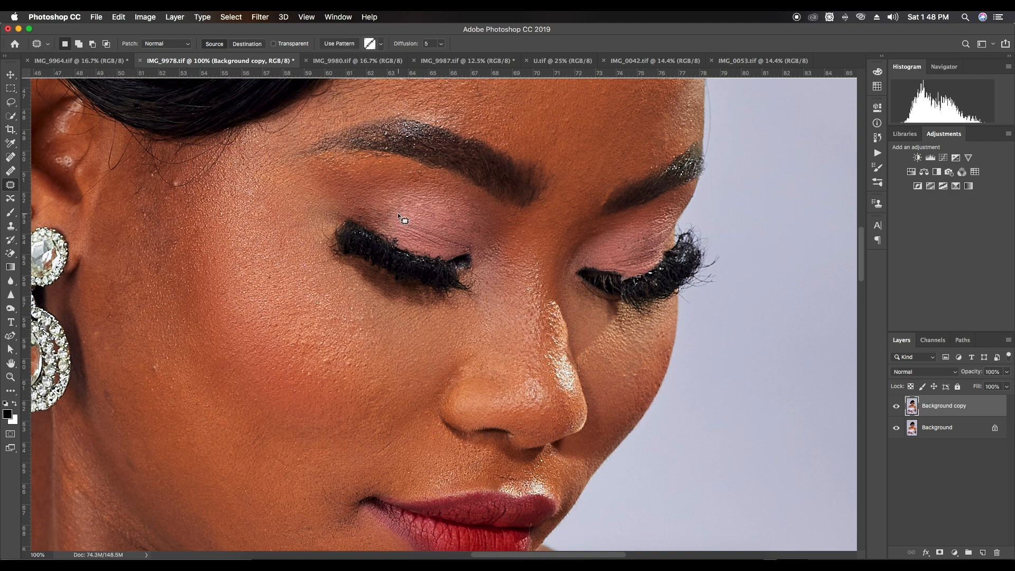
key("ctrl+d")
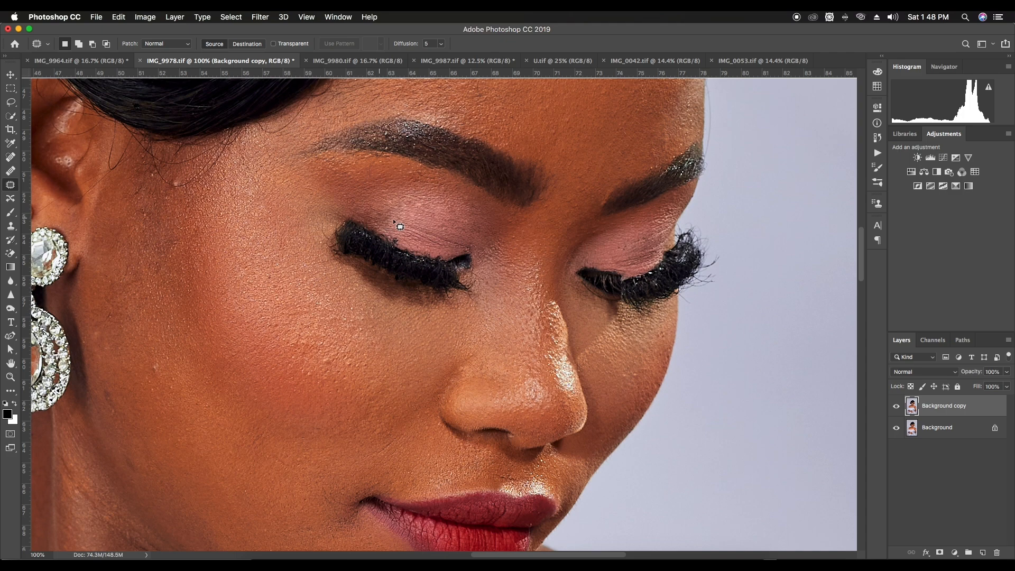
mouse_move(351, 227)
left_mouse_down()
mouse_move(364, 214)
mouse_move(356, 225)
left_mouse_up()
Patch the creases and uneven eyeshadow on the eyelid farther from the earring, including its outer area
mouse_move(607, 253)
left_mouse_down()
mouse_move(571, 253)
mouse_move(631, 248)
mouse_move(623, 232)
mouse_move(617, 248)
mouse_move(638, 225)
left_mouse_up()
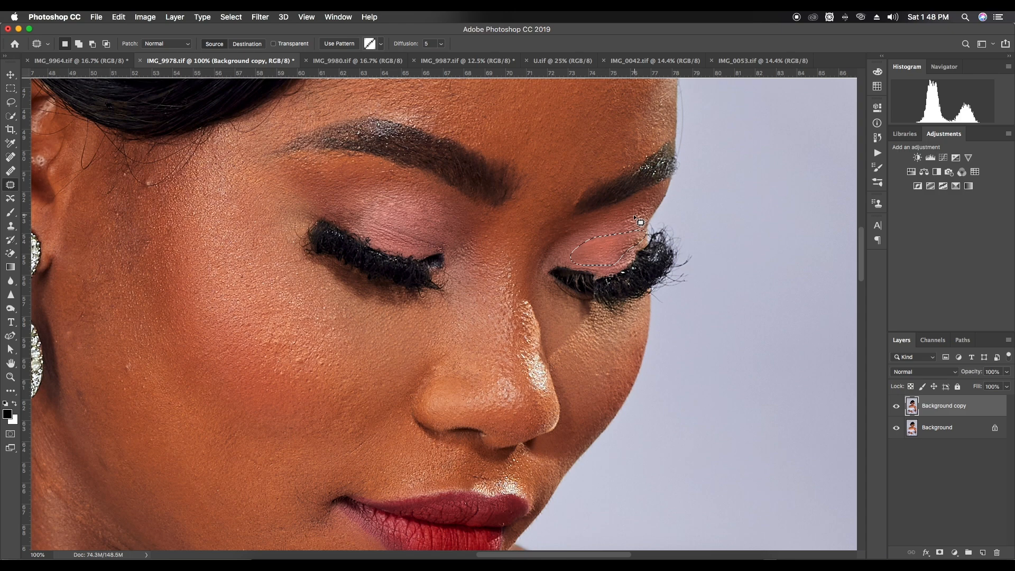
key("super+d")
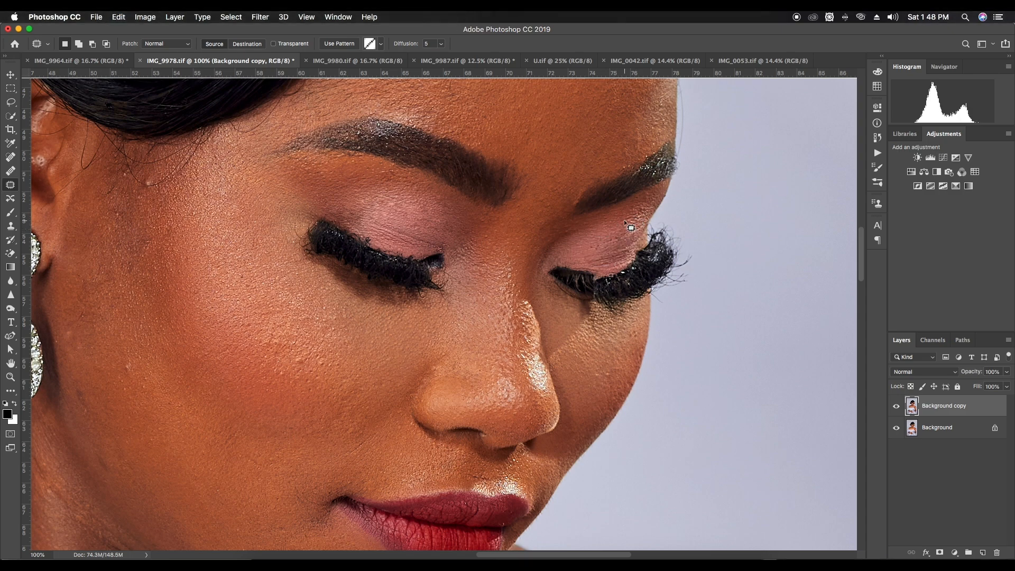
mouse_move(577, 250)
left_mouse_down()
mouse_move(603, 252)
mouse_move(634, 235)
mouse_move(596, 242)
left_mouse_up()
left_click_drag(605, 243, 623, 228)
key("super+d")
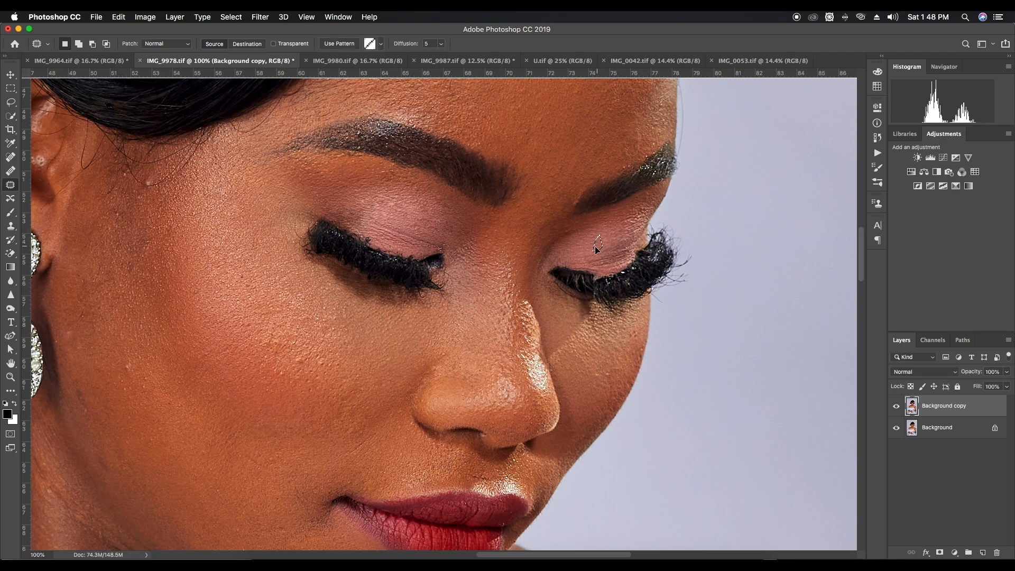
scroll(640, 280, "down", 3)
mouse_move(646, 271)
left_mouse_down()
mouse_move(644, 256)
mouse_move(629, 275)
left_mouse_up()
key("super+d")
Compare the face before and after retouching by toggling the Background copy layer's visibility at different zooms
key("super+minus")
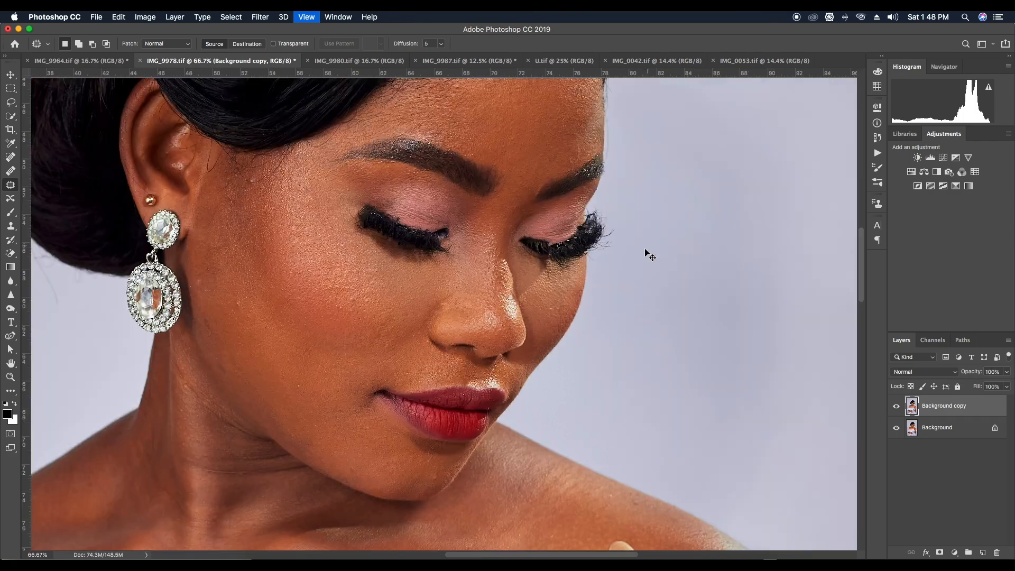
key("super+equal")
left_click_drag(421, 248, 457, 290)
left_click_drag(214, 173, 243, 132)
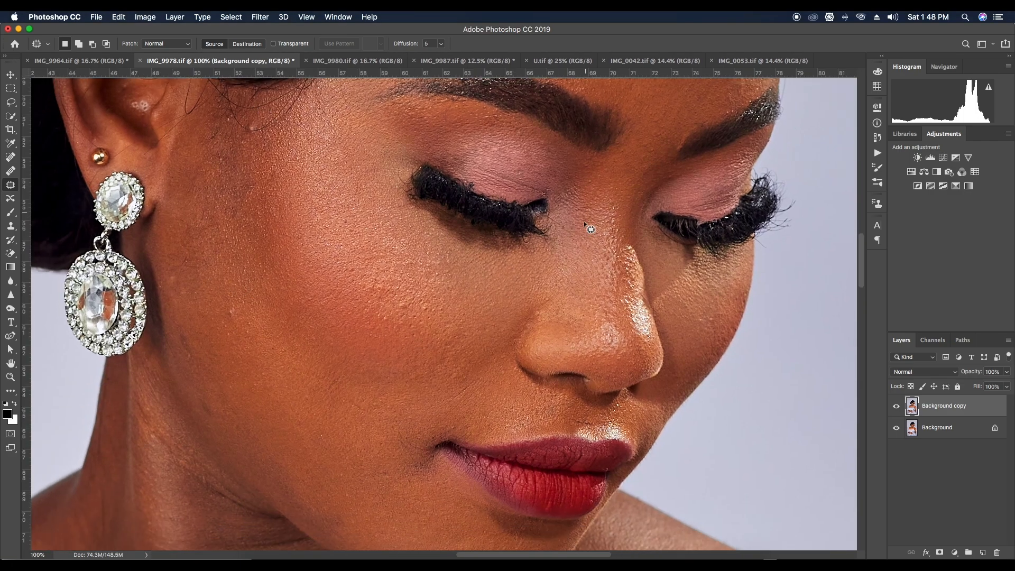
key("super+minus")
key("super+minus")
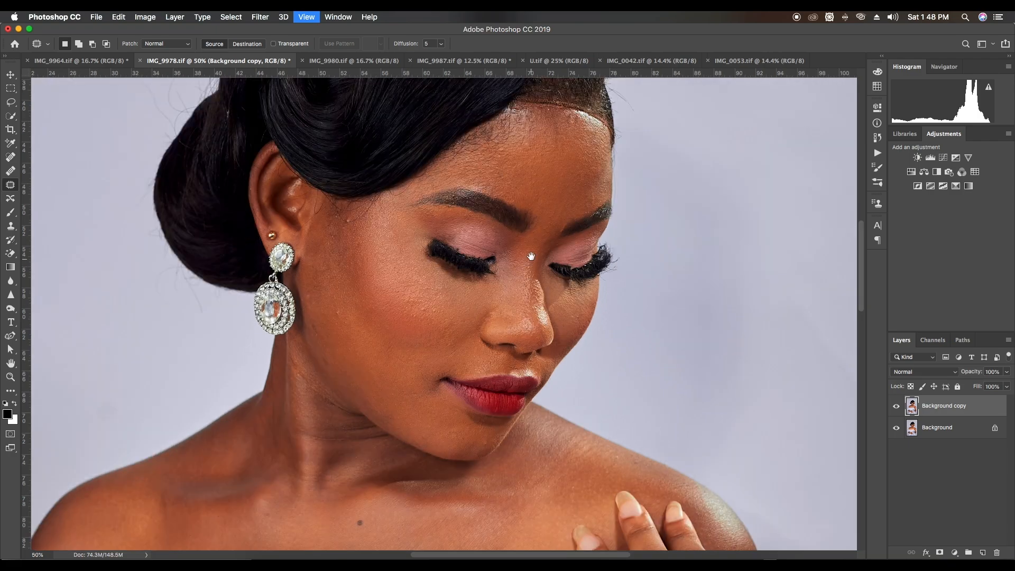
left_click(896, 406)
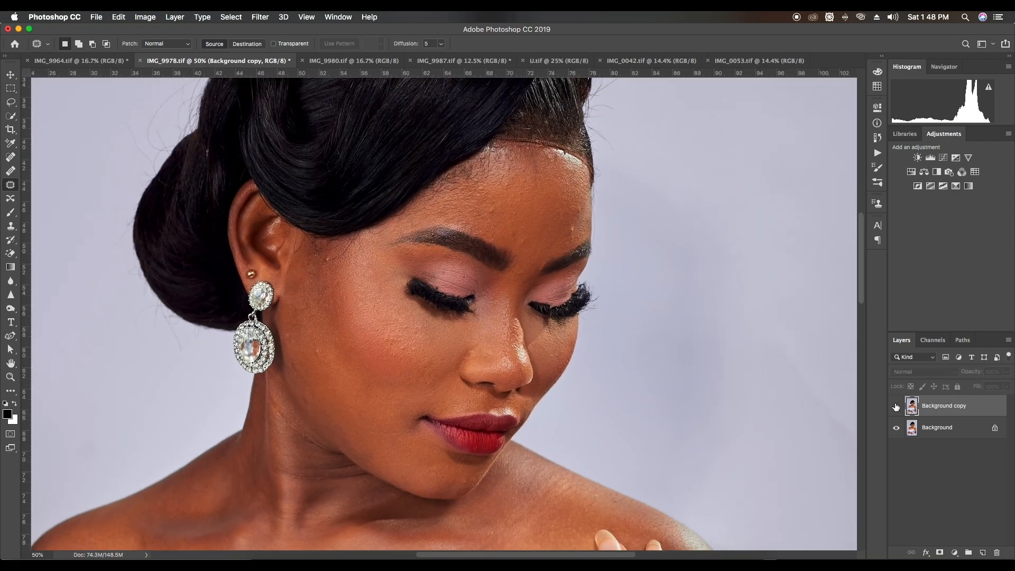
left_click(896, 405)
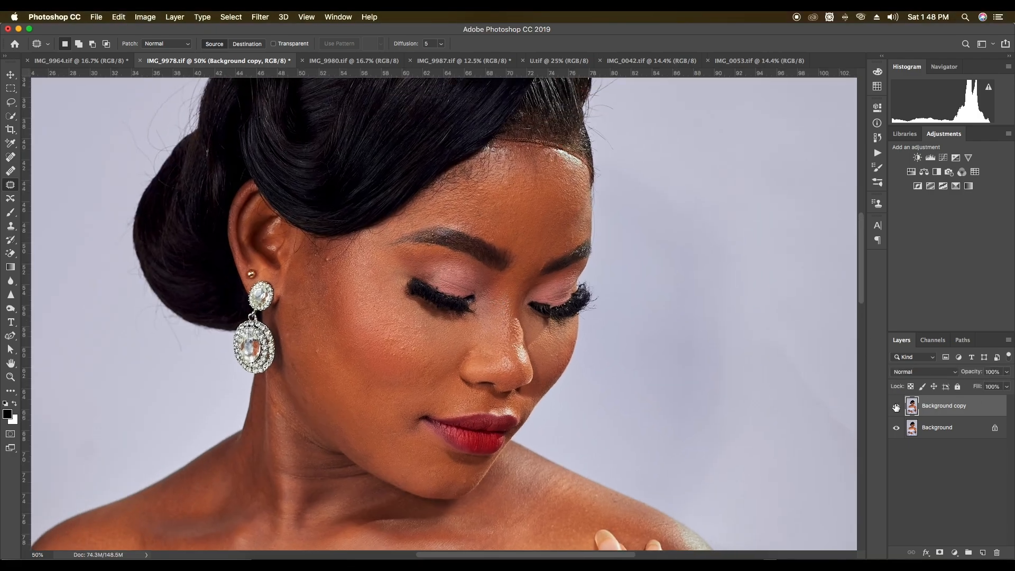
key("super+plus")
left_click(895, 406)
left_click(896, 406)
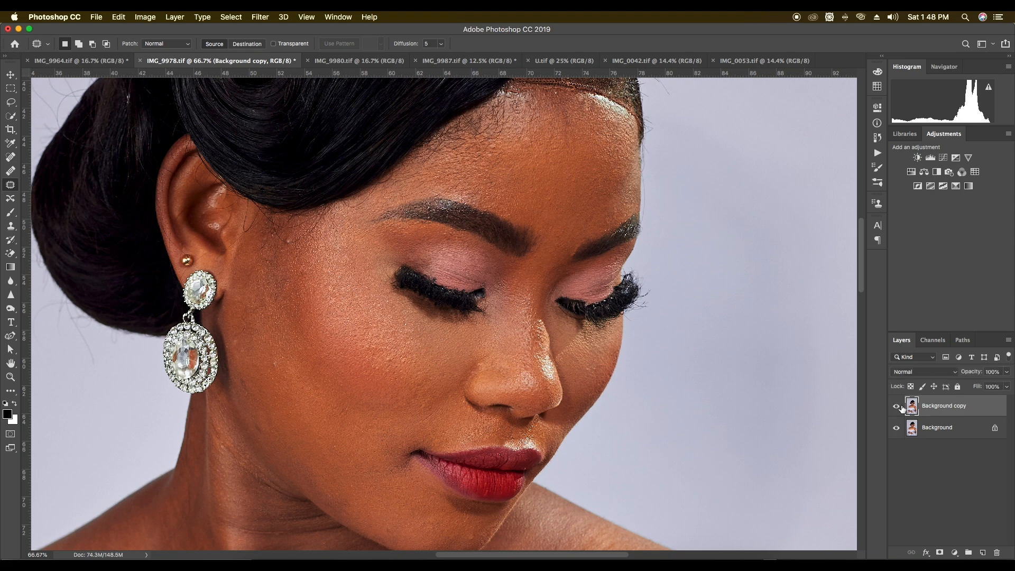
Patch the small bumps on the outer cheek beside the earring with smoother nearby skin
key("super+minus")
key("super+plus")
key("super+plus")
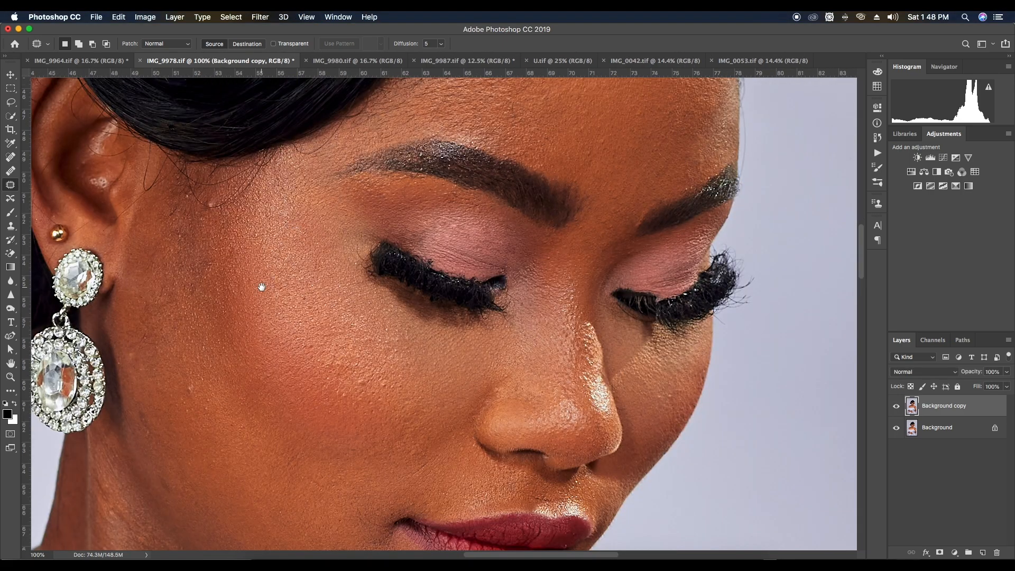
left_click_drag(215, 449, 240, 403)
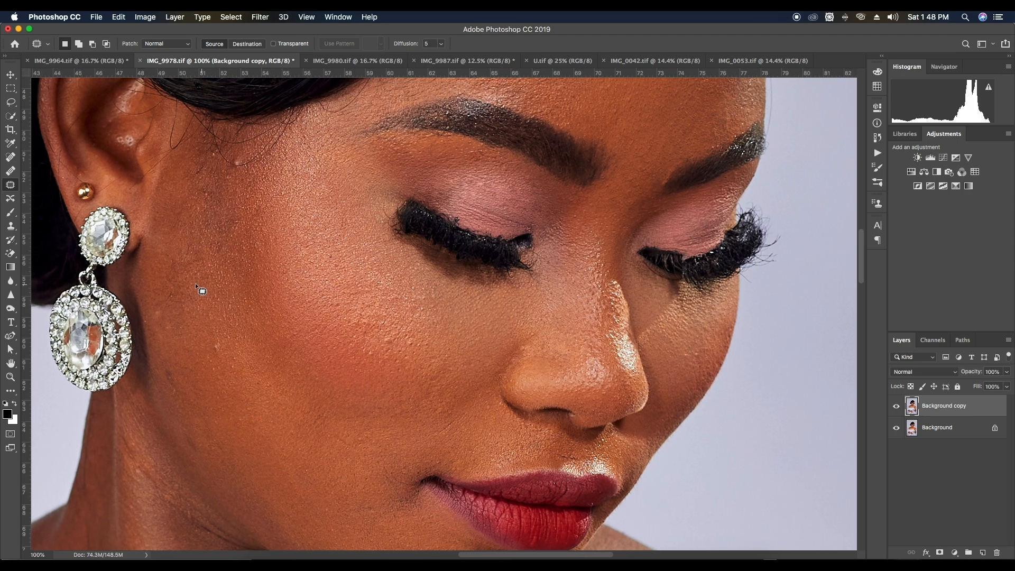
left_click_drag(238, 437, 249, 516)
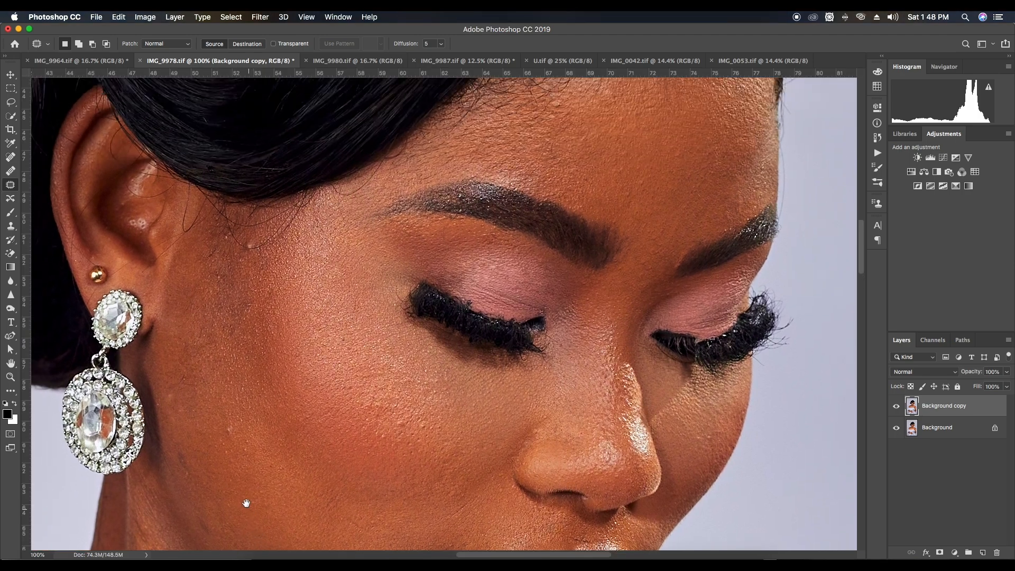
mouse_move(232, 440)
left_mouse_down()
mouse_move(240, 428)
mouse_move(228, 424)
left_mouse_up()
mouse_move(231, 433)
left_mouse_down()
mouse_move(235, 457)
mouse_move(190, 458)
mouse_move(177, 443)
mouse_move(197, 478)
mouse_move(192, 470)
mouse_move(211, 477)
left_mouse_up()
key("super+d")
key("super+d")
Patch the remaining blemishes across the cheek and toward the corner of the mouth
key("super+minus")
key("super+minus")
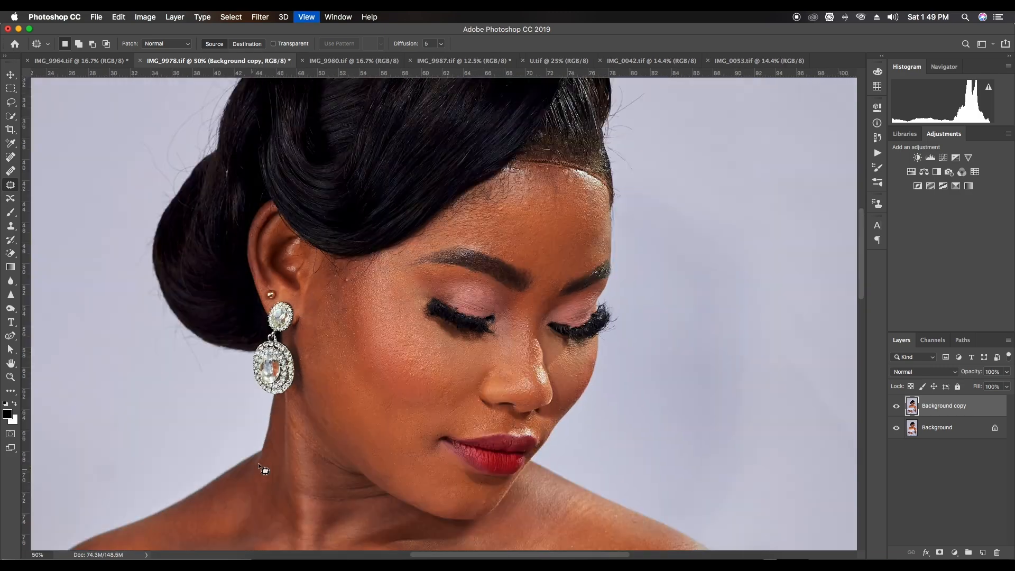
mouse_move(328, 425)
left_mouse_down()
mouse_move(321, 417)
mouse_move(337, 436)
left_mouse_up()
key("super+d")
mouse_move(407, 422)
left_mouse_down()
mouse_move(394, 419)
mouse_move(405, 450)
left_mouse_up()
key("super+d")
left_click_drag(407, 451, 414, 458)
key("super+d")
left_click_drag(465, 427, 446, 453)
Examine the cheek, nose and upper-lip skin up close for remaining blemishes
key("super+equal")
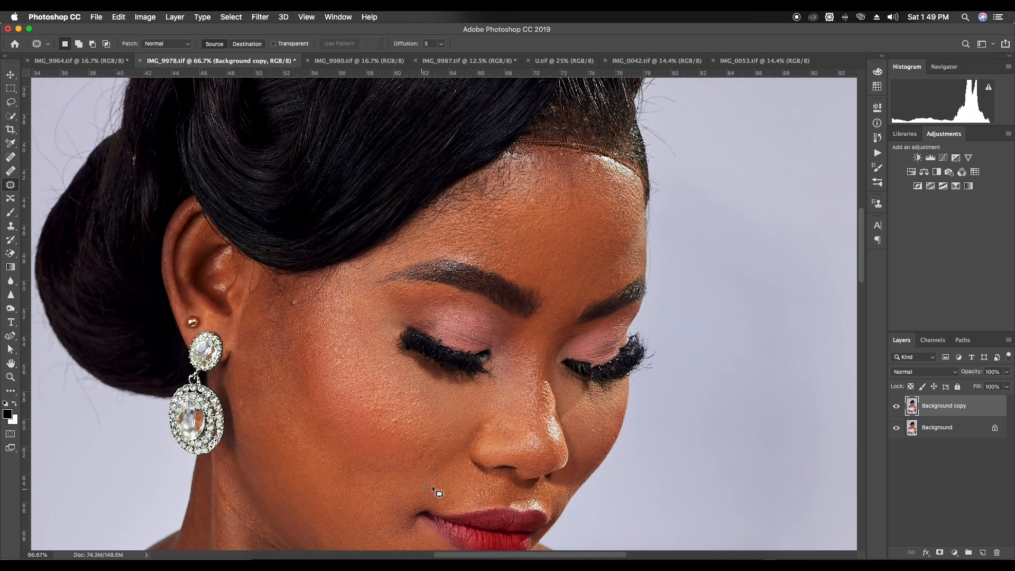
key("super+equal")
key("super+equal")
key("super+equal")
key("super+minus")
key("super+minus")
key("super+minus")
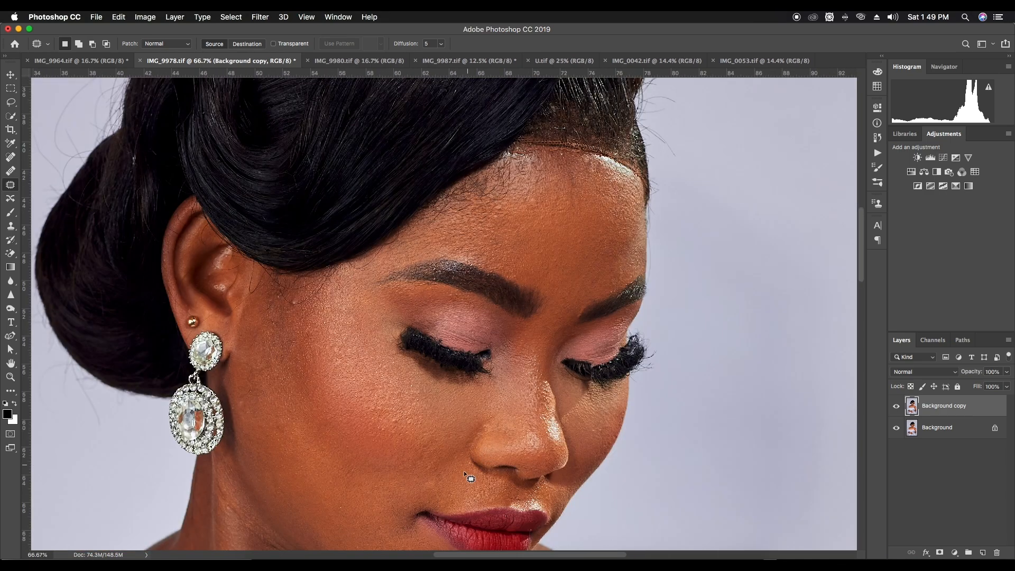
left_click_drag(461, 432, 464, 412)
left_click_drag(304, 406, 331, 469)
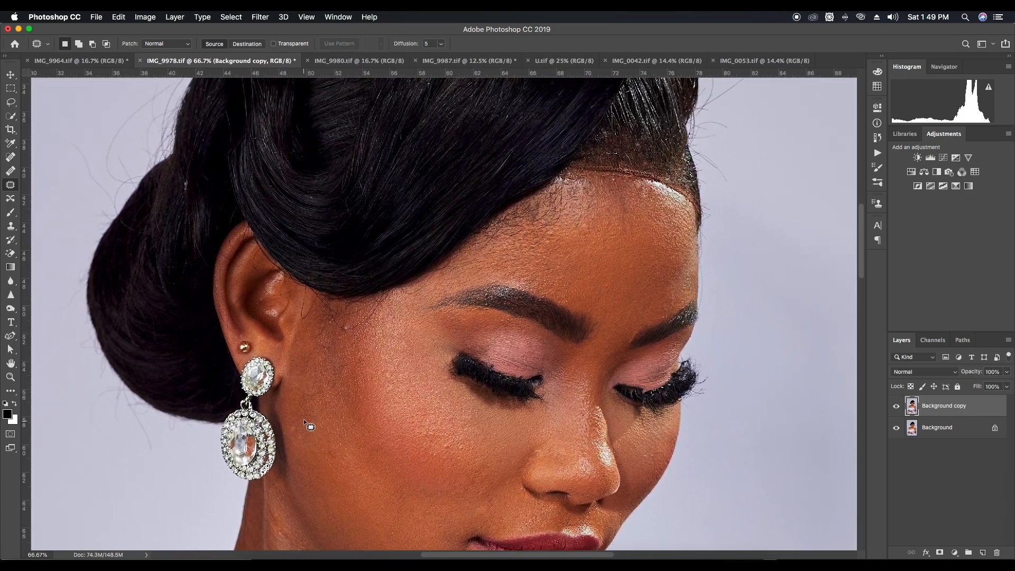
Patch the small blemish on the outer cheek beside the earring with smoother skin from the lower cheek
left_click_drag(303, 417, 290, 421)
left_click_drag(301, 426, 303, 423)
mouse_move(299, 425)
left_mouse_down()
mouse_move(301, 443)
mouse_move(335, 457)
mouse_move(334, 475)
left_mouse_up()
key("super+d")
key("super+d")
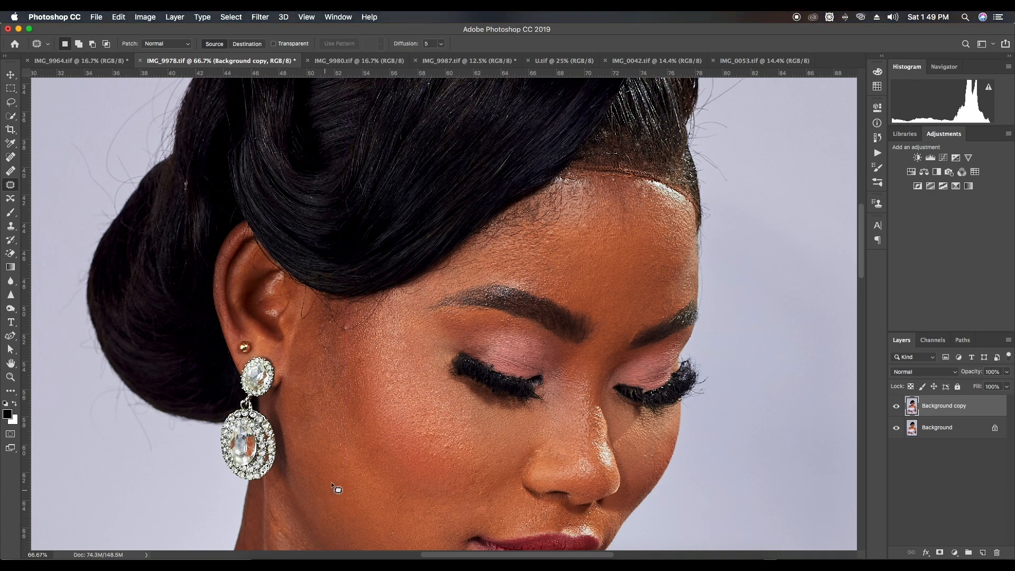
Patch the uneven skin on the chin below the corner of the lips
mouse_move(371, 186)
left_mouse_down()
mouse_move(384, 286)
mouse_move(372, 167)
left_mouse_up()
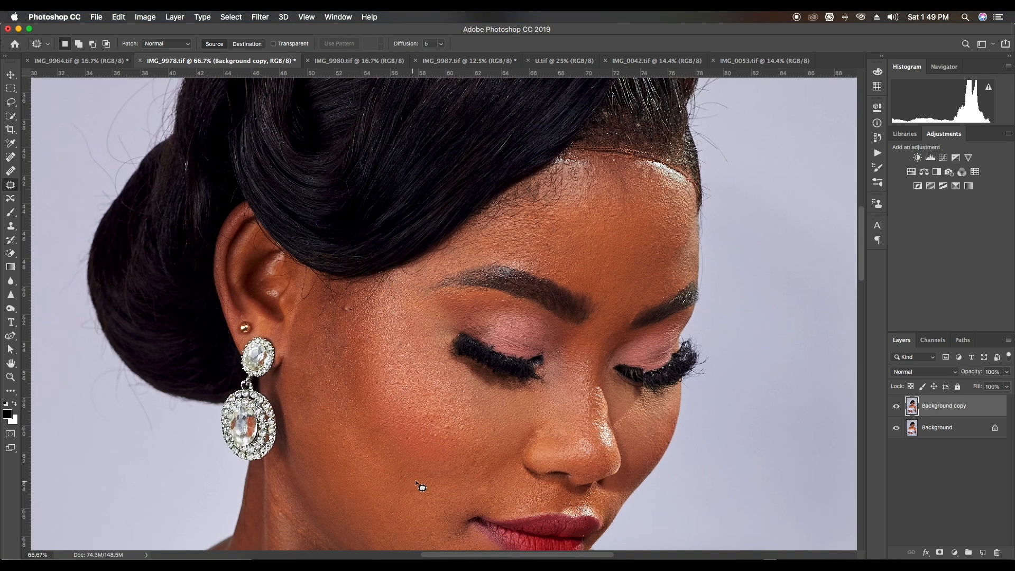
scroll(415, 290, "down", 3)
scroll(445, 368, "down", 5)
scroll(444, 367, "right", 3)
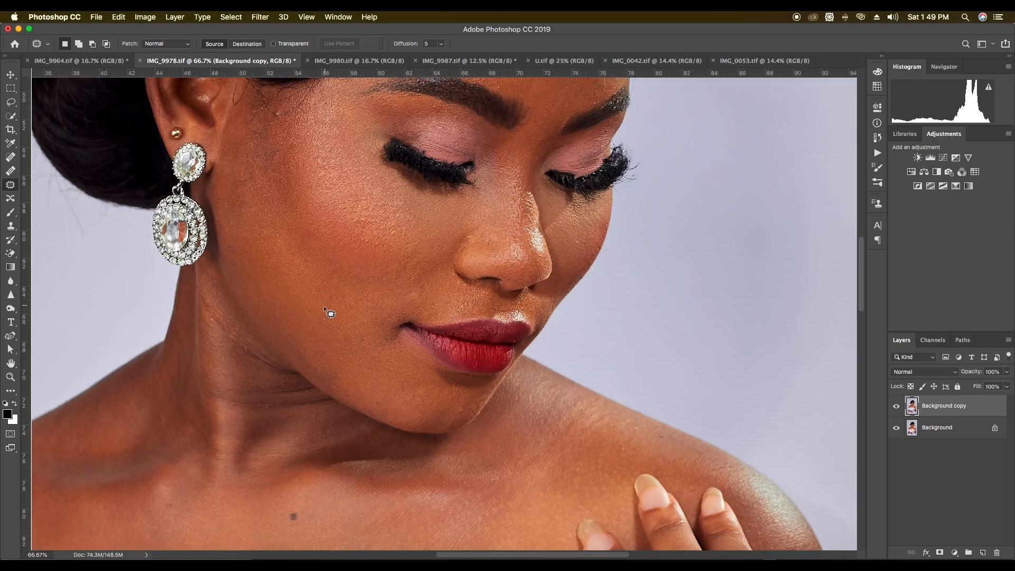
scroll(312, 309, "right", 3)
left_click_drag(391, 396, 399, 400)
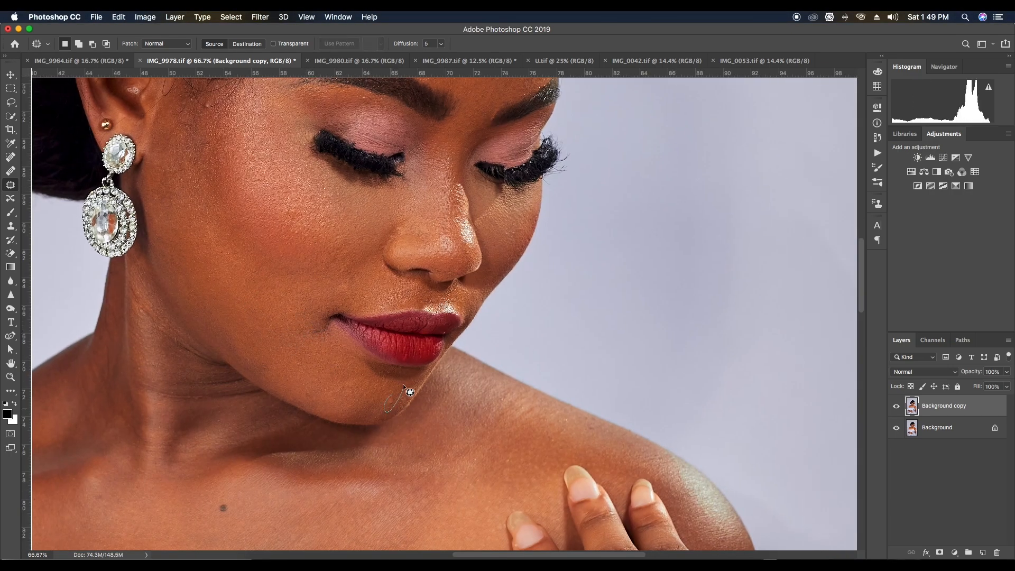
Try to patch the small mark on the temple in front of the ear, and undo the attempt
scroll(352, 389, "up", 5)
scroll(353, 389, "left", 3)
left_click_drag(293, 259, 306, 252)
left_click_drag(307, 259, 302, 259)
key("super+d")
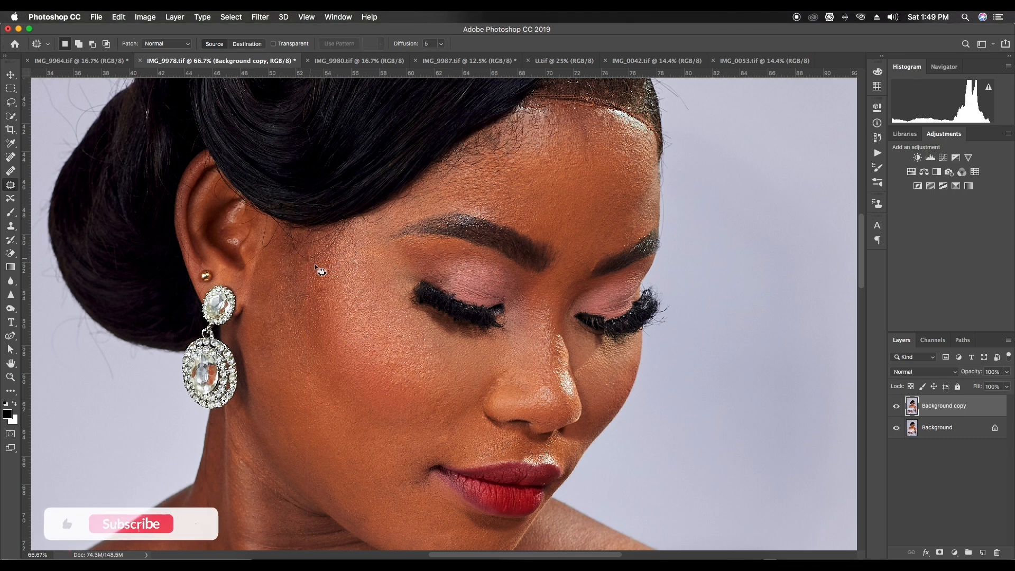
scroll(332, 237, "down", 2)
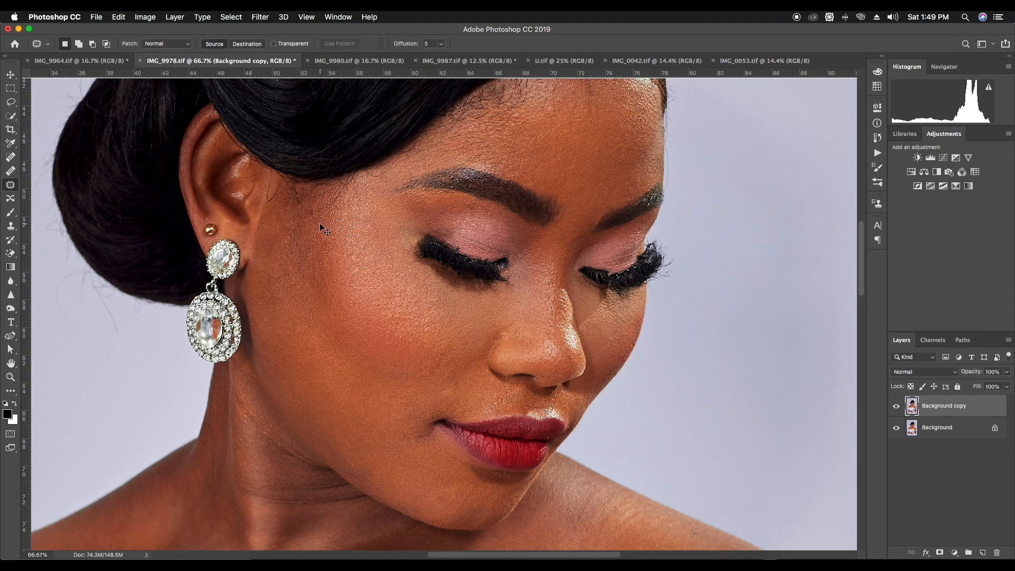
key("super+z")
key("super+z")
key("super+d")
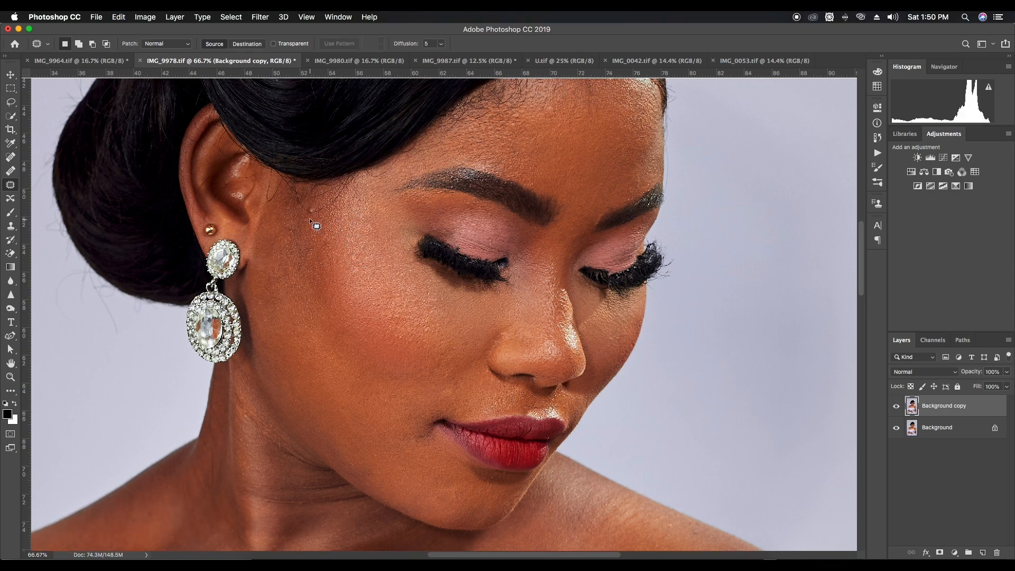
Cover the temple mark in front of the ear using the Clone Stamp tool with a size 15 brush
key("s")
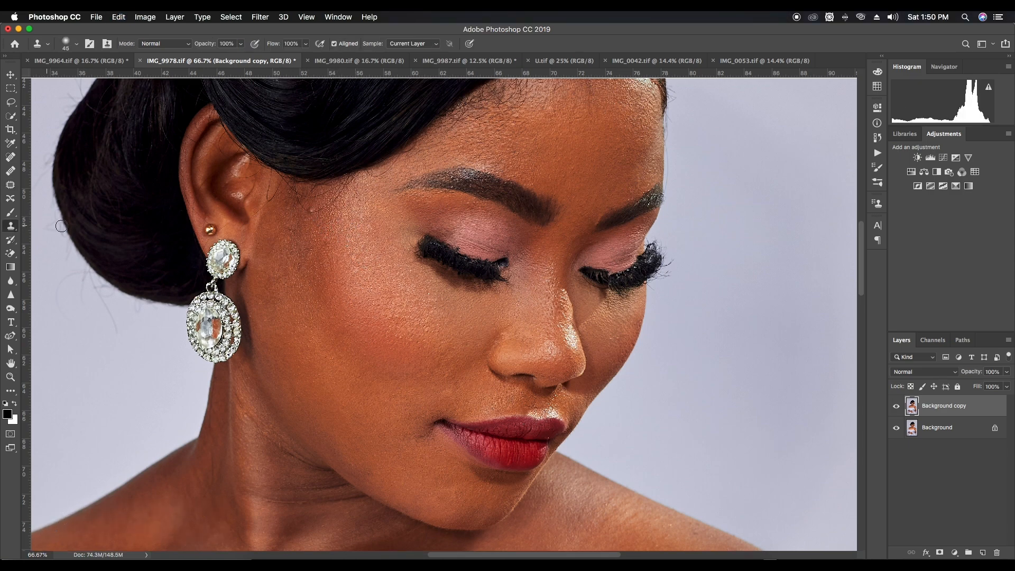
key("bracketleft")
key("bracketleft")
key("bracketleft")
left_click(319, 206, "alt")
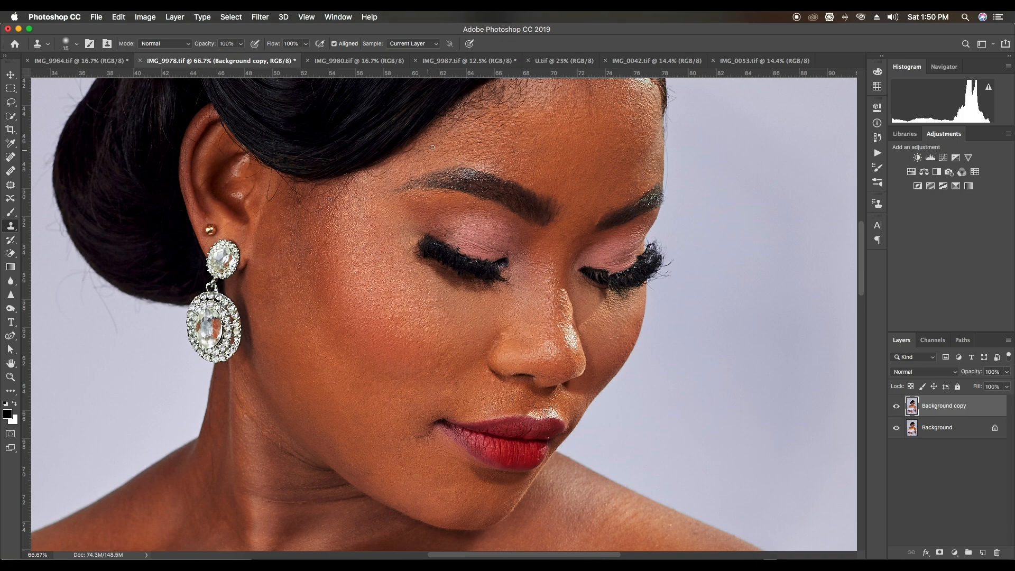
Clone smooth forehead skin over the uneven shine along the front hairline with a size 30 brush
left_click_drag(430, 148, 367, 211)
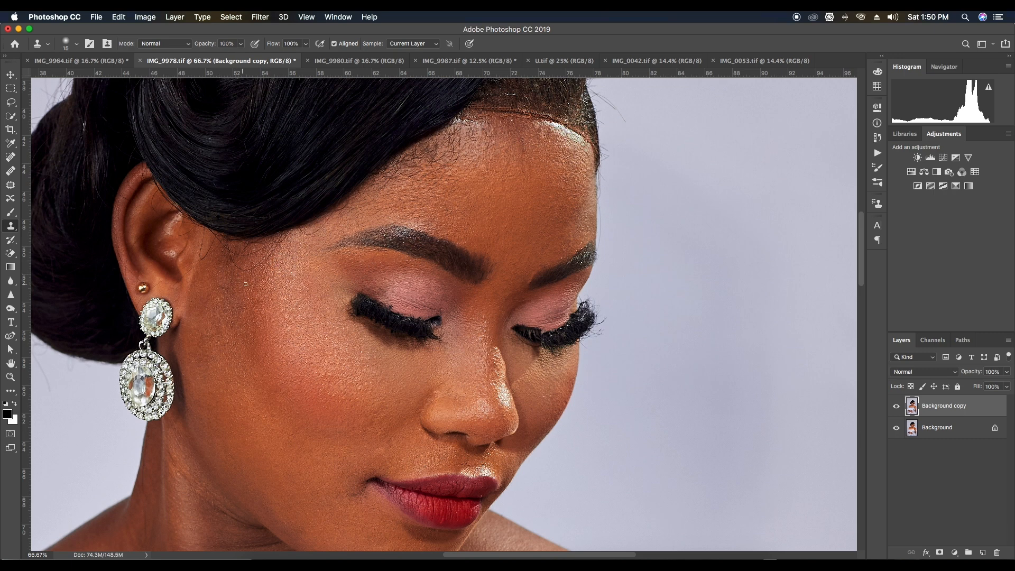
scroll(464, 162, "right", 3)
scroll(463, 163, "up", 2)
key("bracketright")
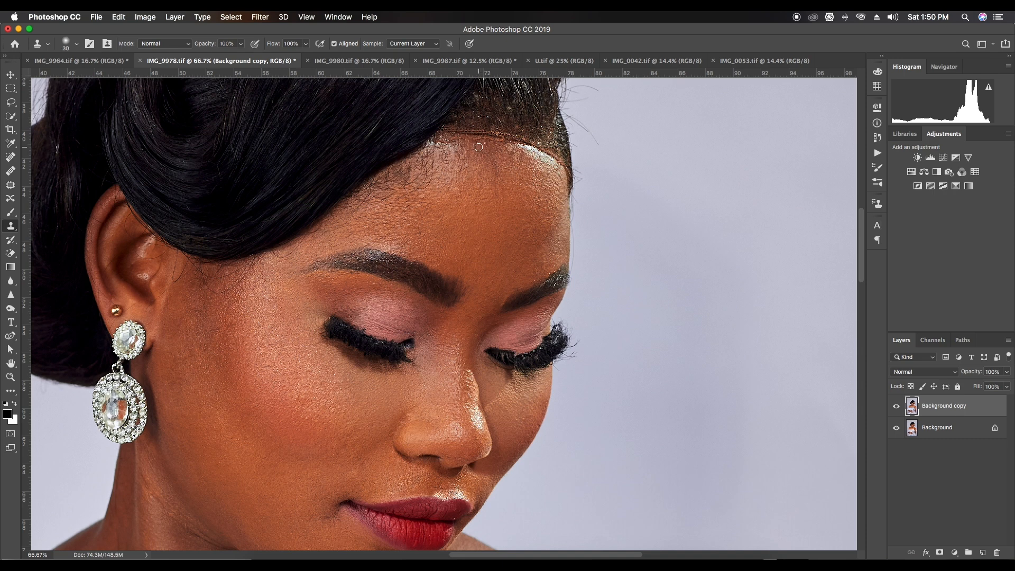
left_click_drag(477, 142, 523, 148)
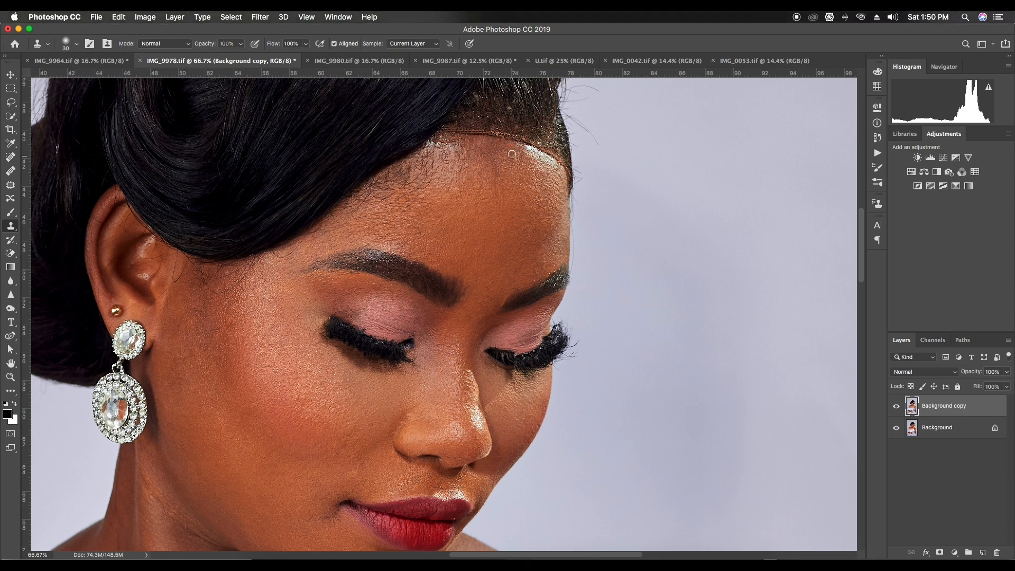
left_click(503, 171, "alt")
left_click_drag(518, 158, 488, 156)
left_click(494, 172, "alt")
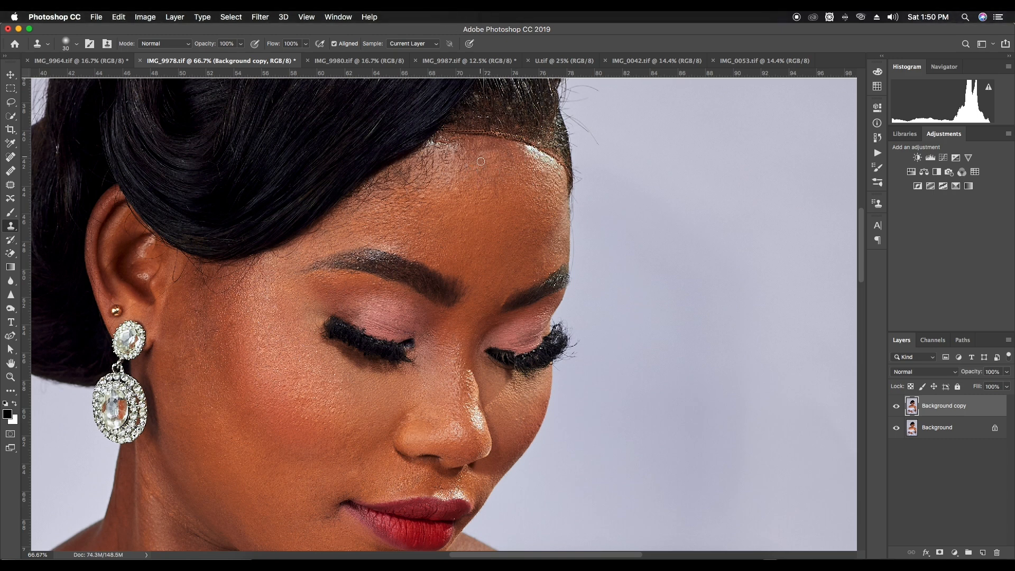
Undo the last clone stroke and clone forehead skin over the bright shine toward the far corner of the hairline
key("super+z")
left_click(486, 168, "alt")
mouse_move(485, 159)
left_mouse_down()
mouse_move(505, 162)
mouse_move(496, 160)
left_mouse_up()
left_click_drag(525, 149, 520, 146)
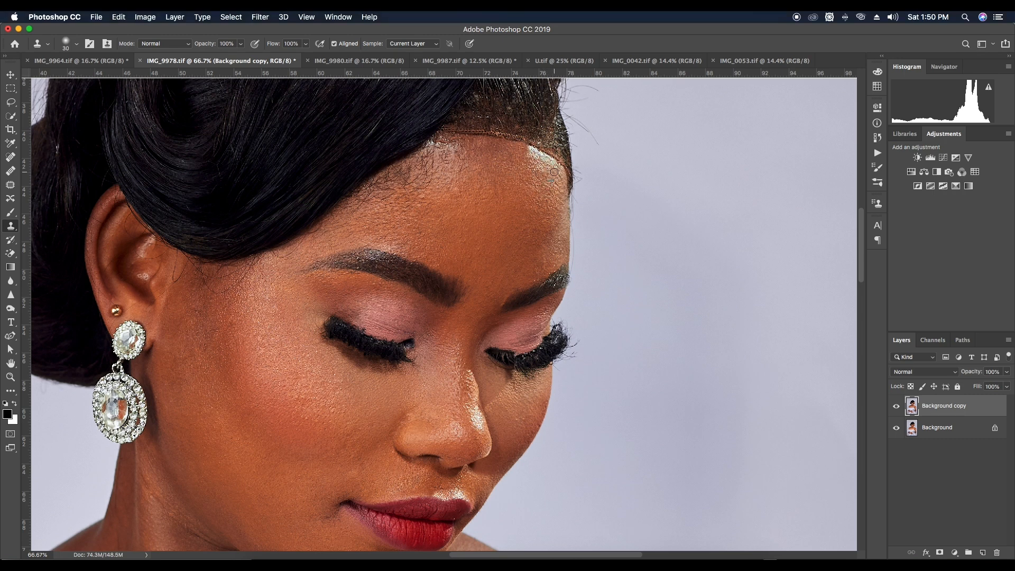
left_click_drag(546, 158, 530, 148)
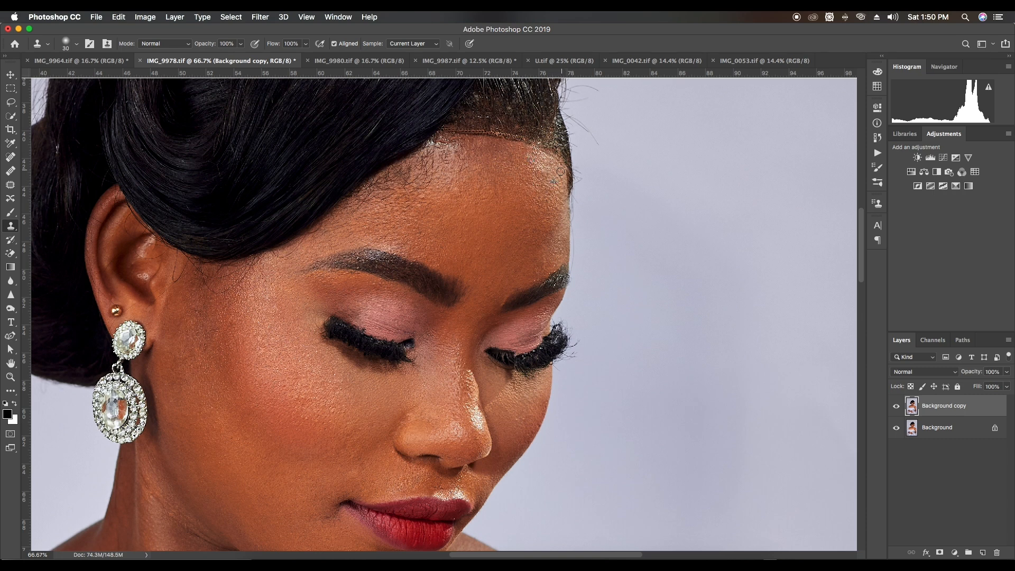
left_click(552, 191, "alt")
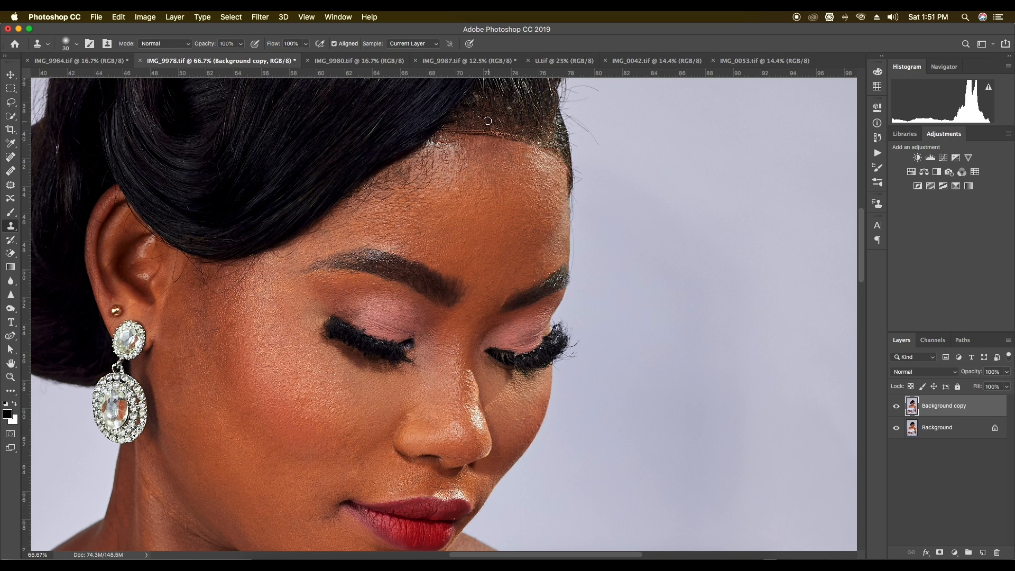
Clone clean forehead skin over the rough, shiny patch where the hairline meets the swept hair
left_click_drag(466, 180, 513, 222)
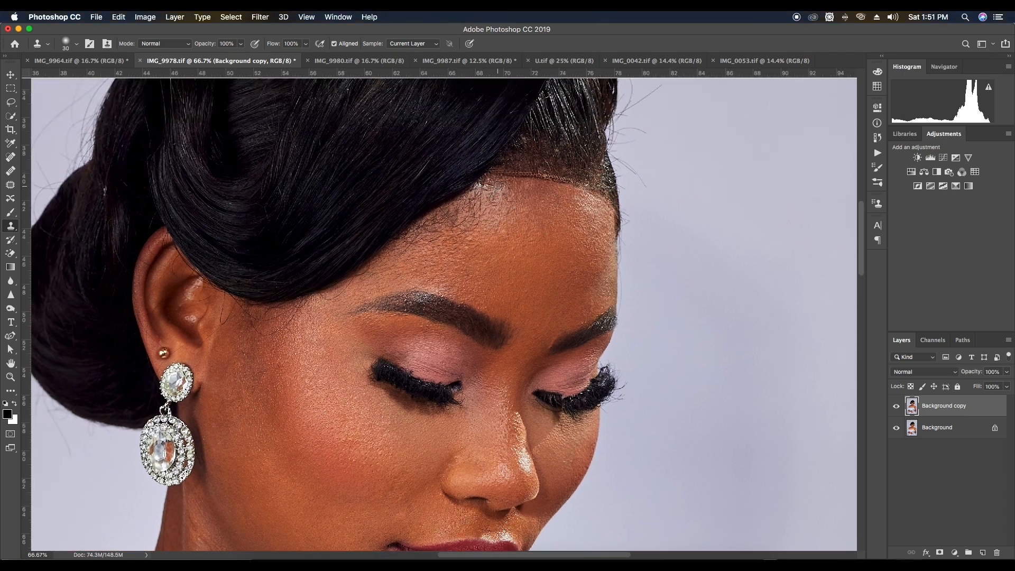
left_click(488, 187)
left_click_drag(494, 184, 505, 183)
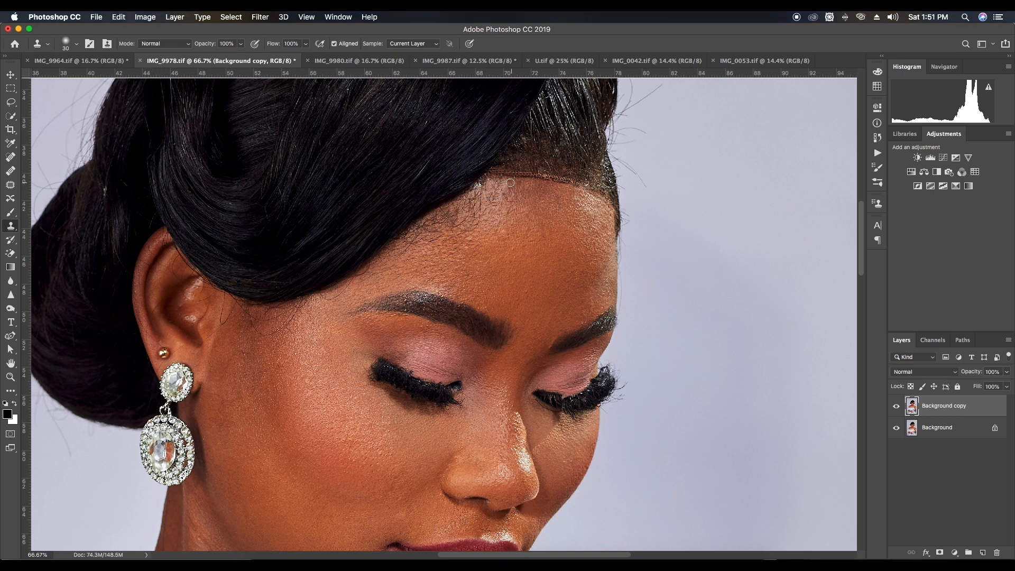
left_click_drag(506, 194, 506, 200)
left_click_drag(493, 196, 494, 194)
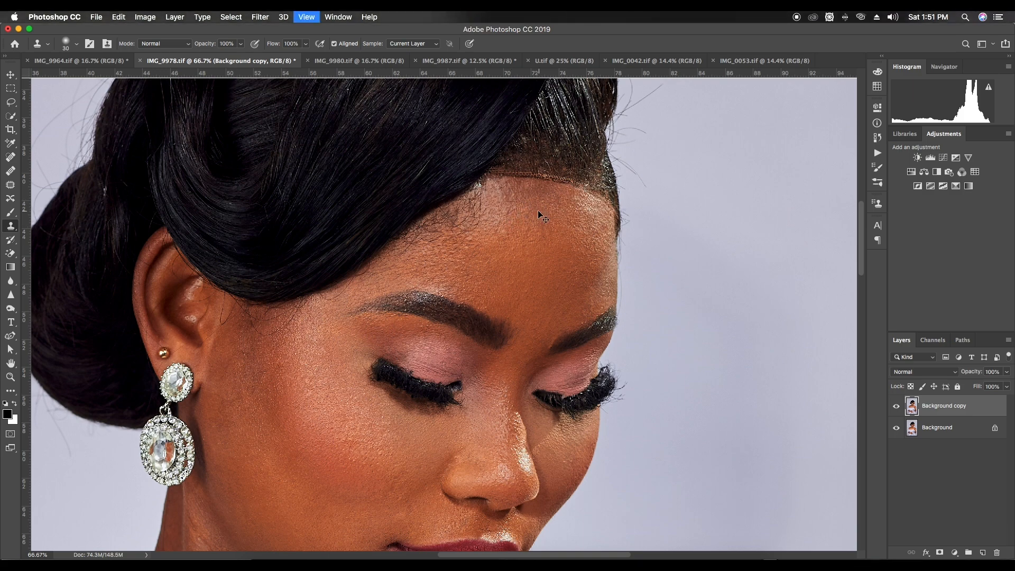
Clone clean skin over the flaws around the inner end of the far eyebrow with a size 20 brush
key("super+minus")
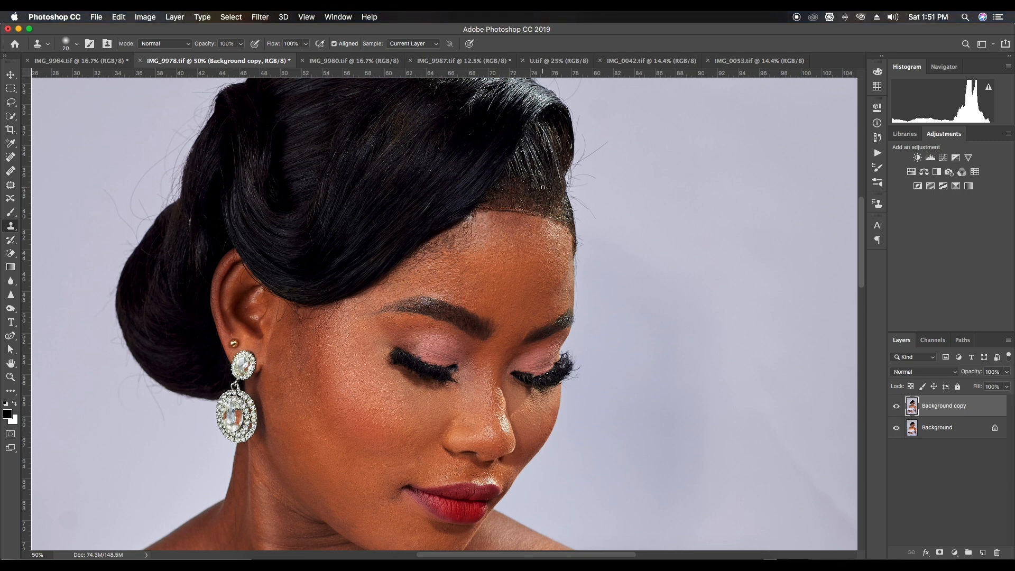
left_click_drag(571, 167, 472, 190)
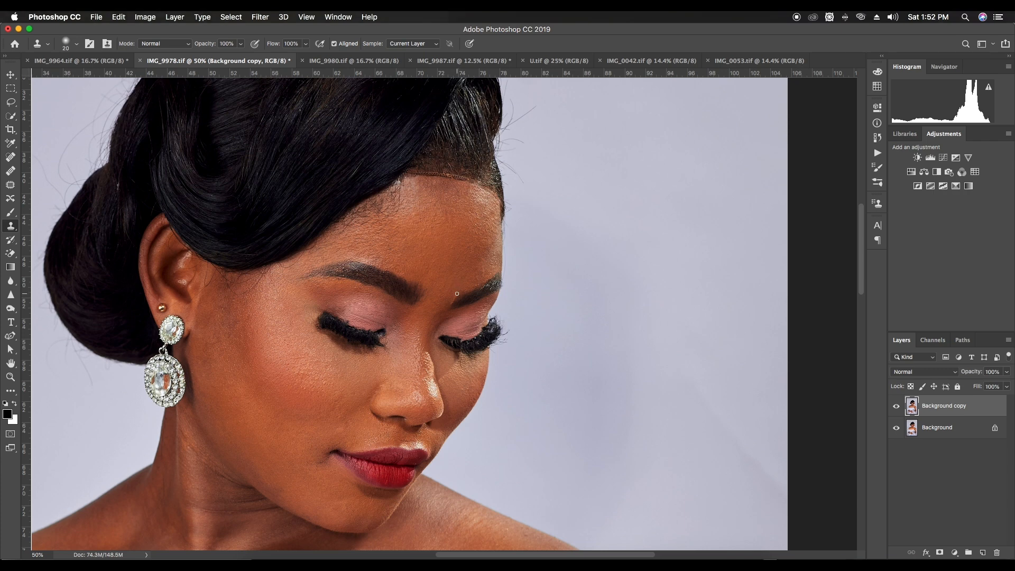
left_click_drag(454, 296, 454, 298)
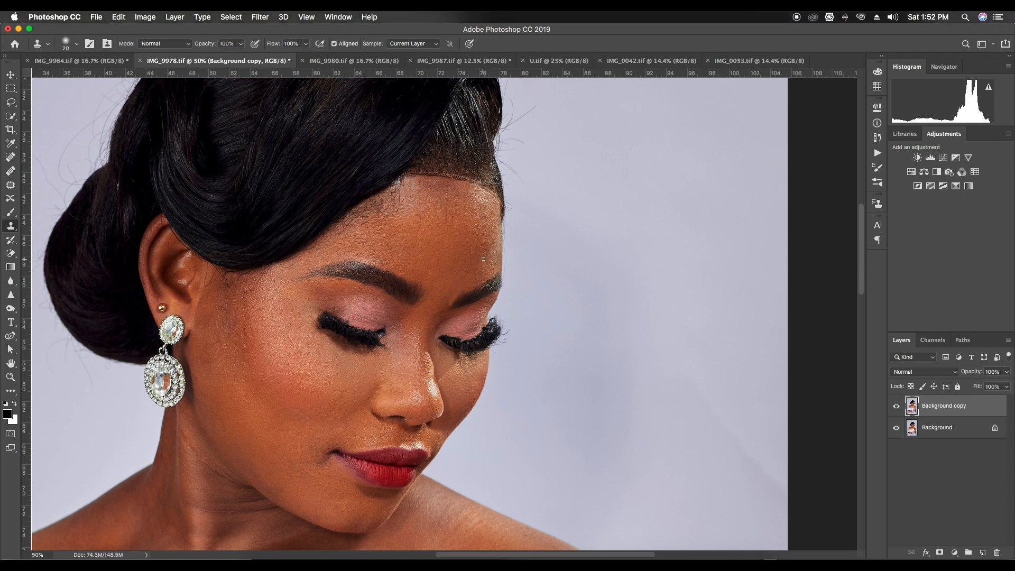
left_click_drag(447, 301, 451, 298)
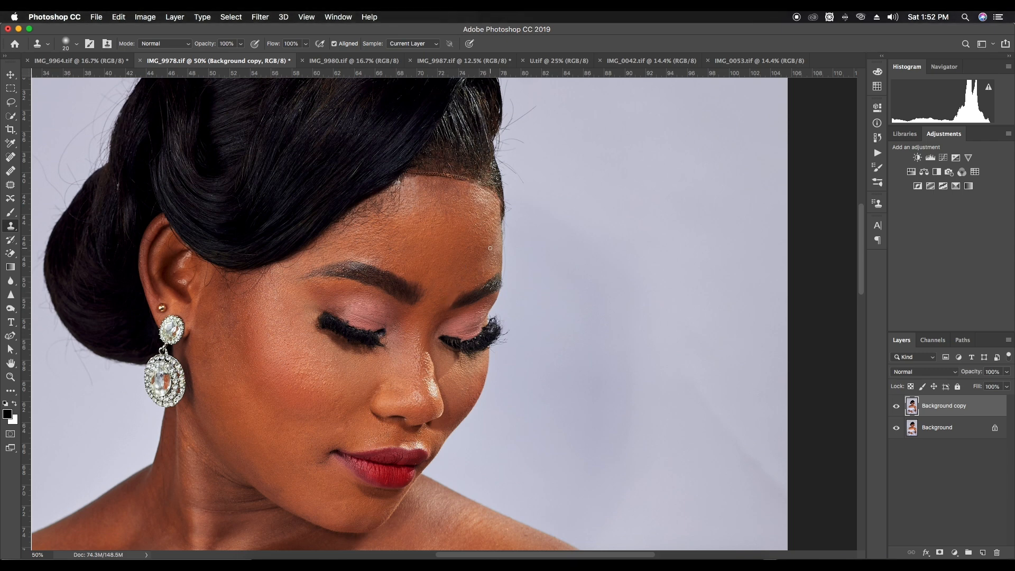
key("super+minus")
key("super+plus")
Try to patch the skin beneath the far eye beside the nose, and undo the attempt
key("j")
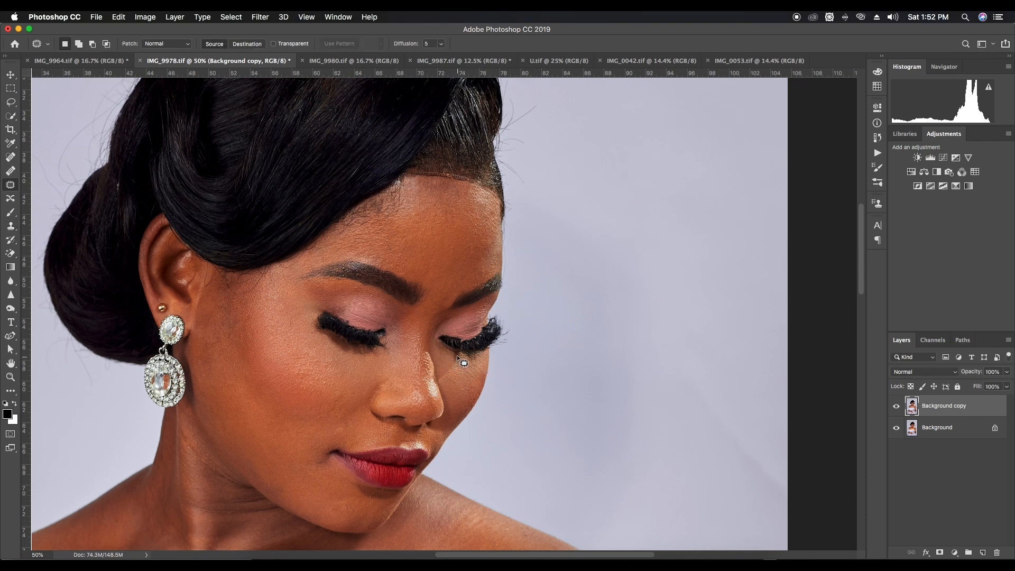
left_click_drag(439, 382, 439, 382)
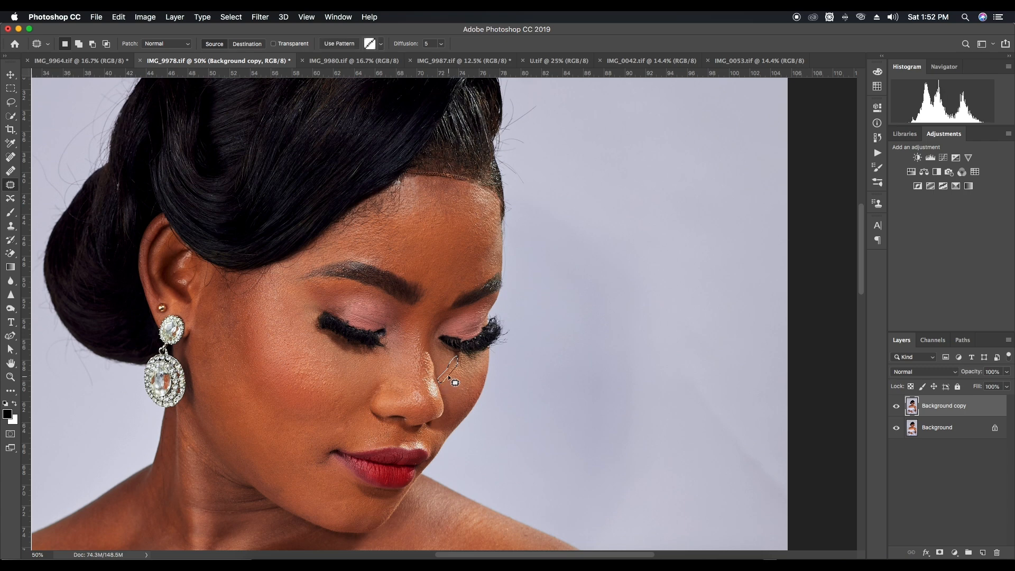
key("super+d")
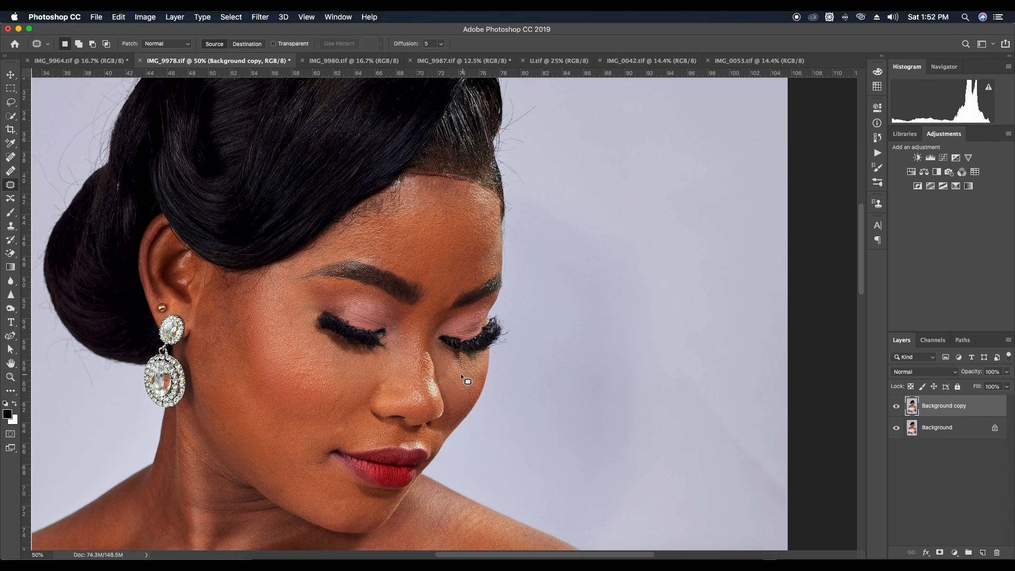
key("super+z")
key("super+z")
key("super+z")
Patch the textured skin beneath the far eye with smoother skin from the cheek below
left_click_drag(448, 372, 450, 369)
mouse_move(450, 369)
left_mouse_down()
mouse_move(448, 360)
mouse_move(469, 388)
left_mouse_up()
key("super+d")
key("super+d")
left_click_drag(470, 388, 472, 396)
key("super+d")
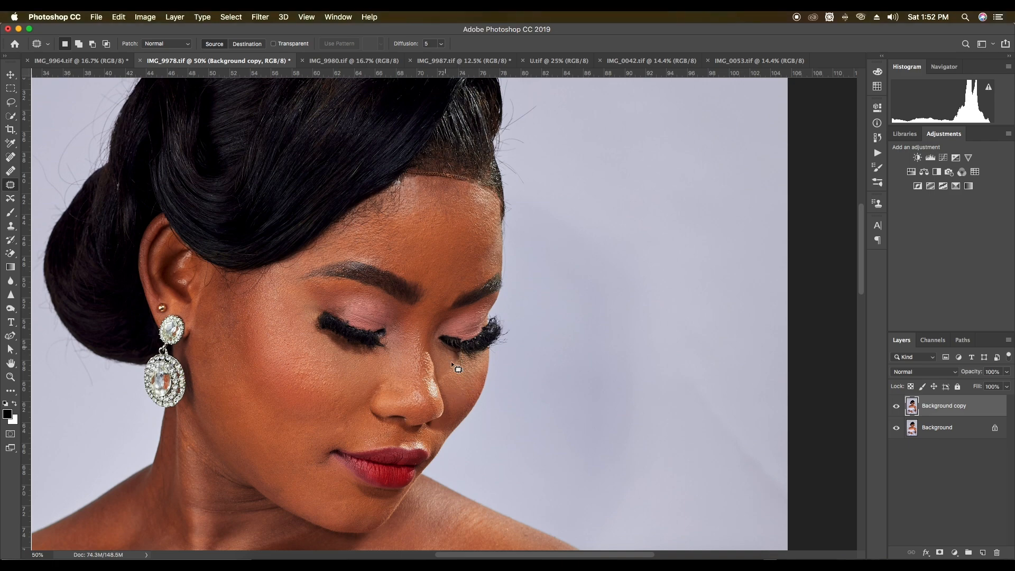
Select the flaws along the far eye's lash line and fill them with Content-Aware at 100% opacity, then deselect
key("super+plus")
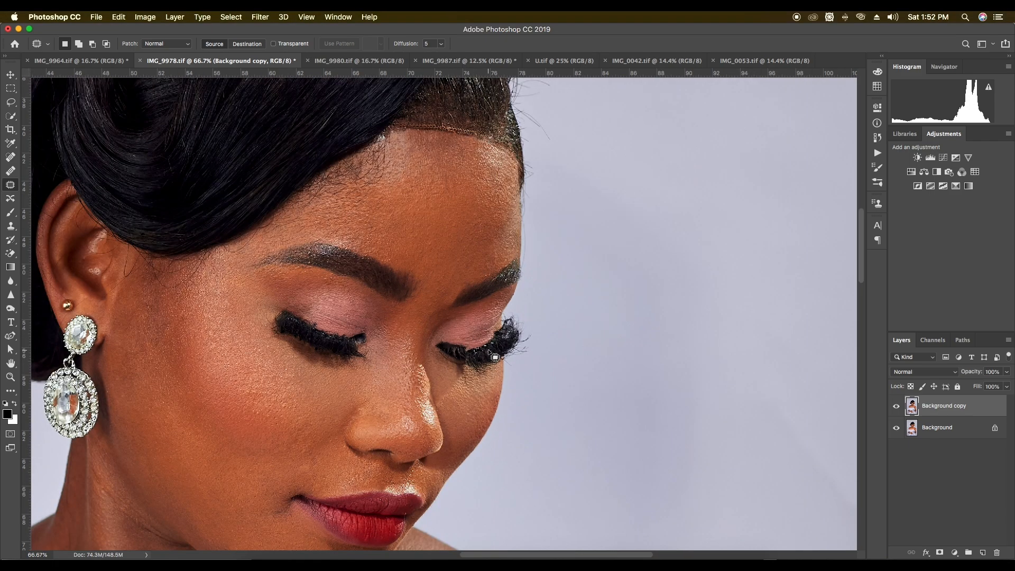
key("super+plus")
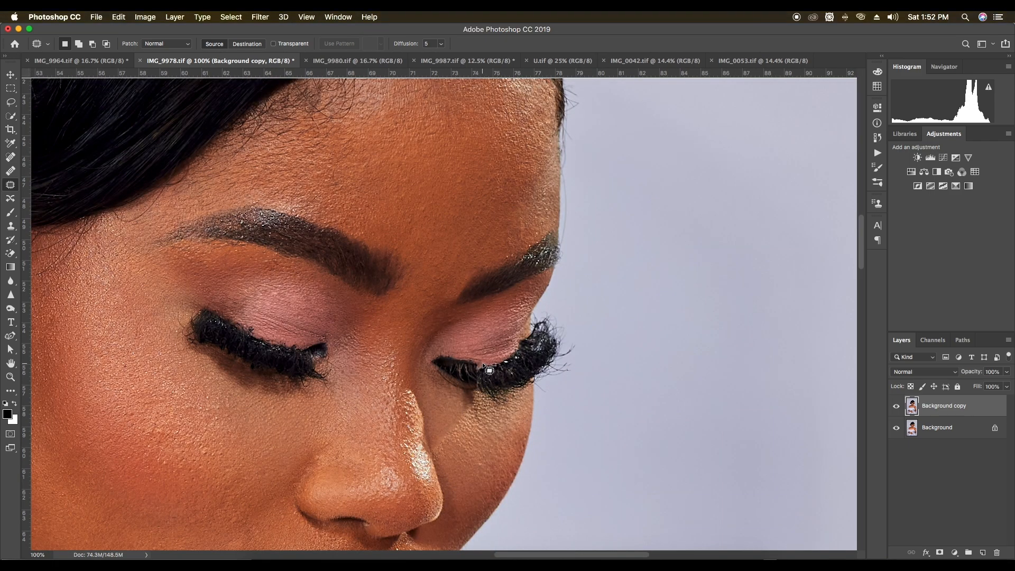
mouse_move(478, 361)
left_mouse_down()
mouse_move(474, 370)
mouse_move(480, 361)
left_mouse_up()
right_click(501, 313)
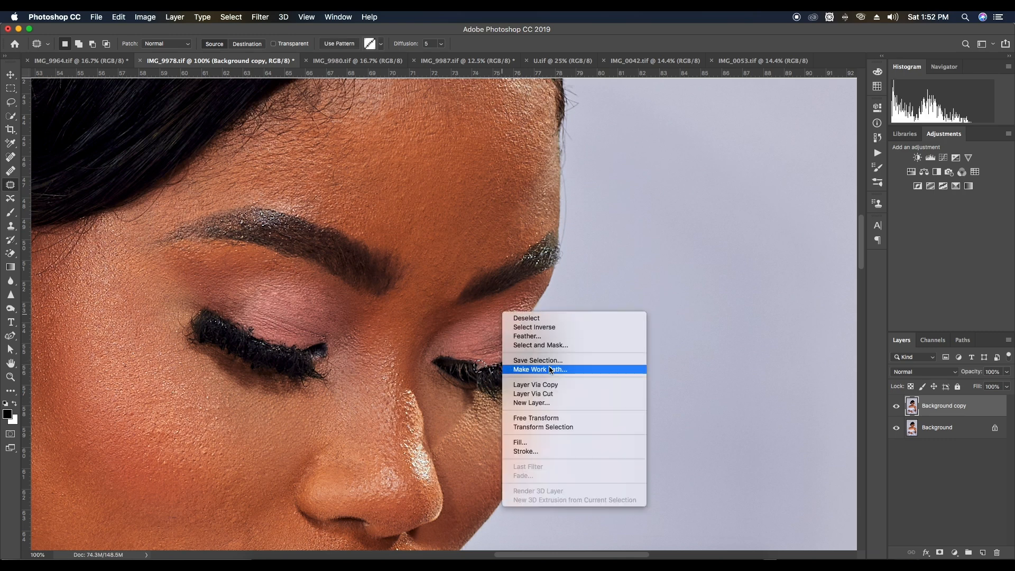
left_click(544, 442)
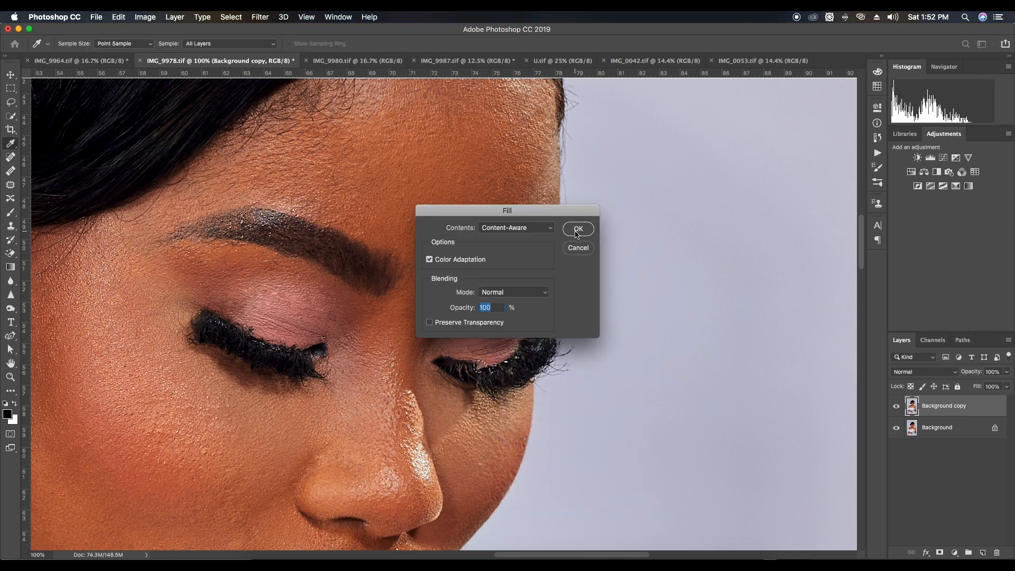
left_click(581, 233)
key("super+d")
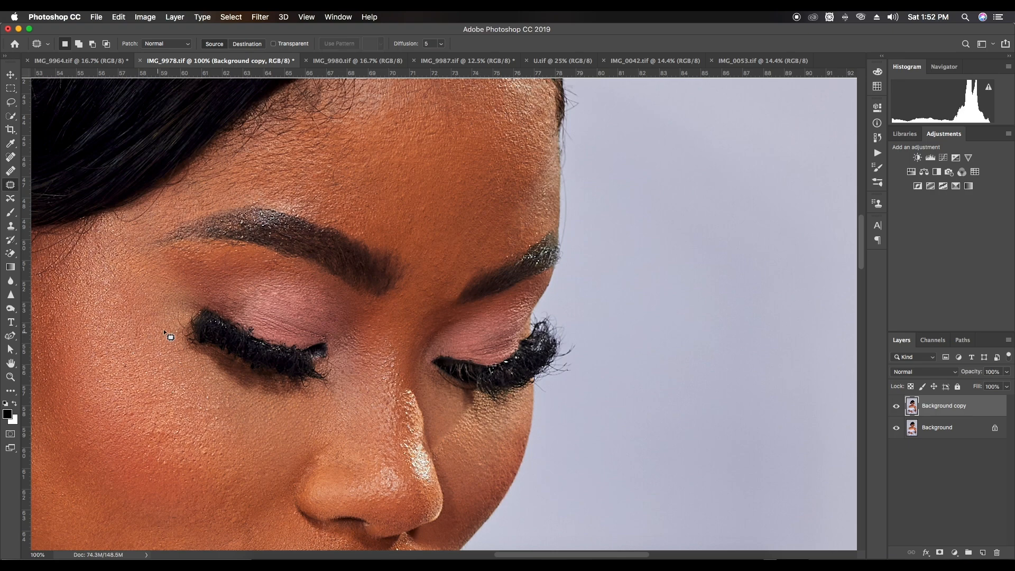
Select the light specks along the near eye's upper lash line and remove them with a Content-Aware fill
left_click_drag(250, 339, 251, 335)
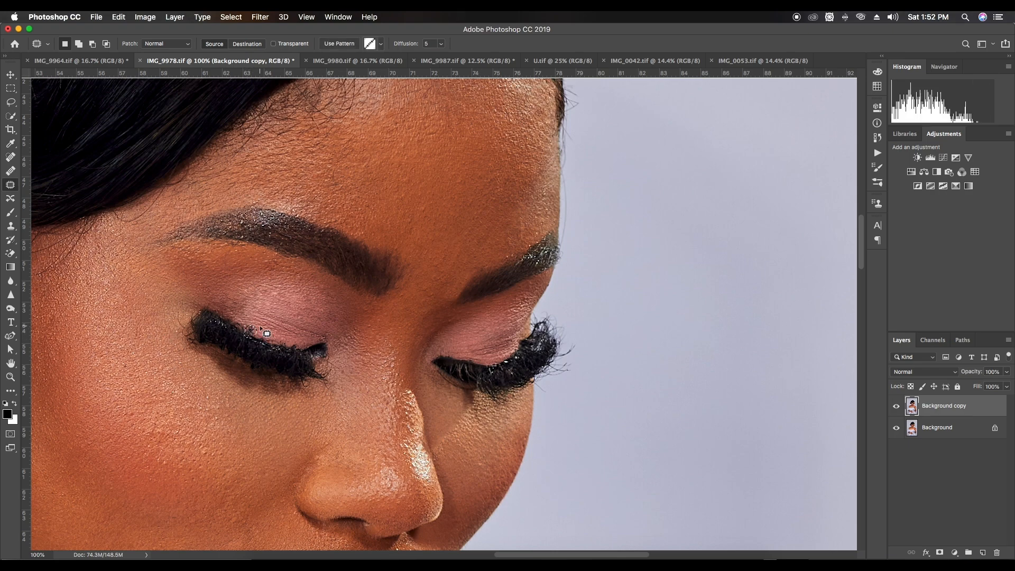
right_click(273, 308)
left_click(311, 440)
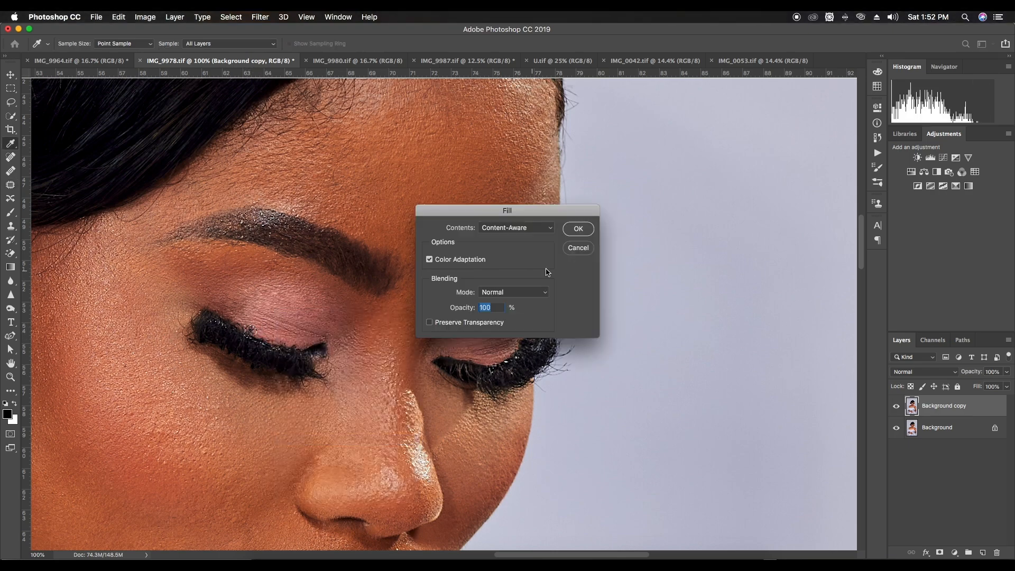
left_click(575, 231)
key("super+d")
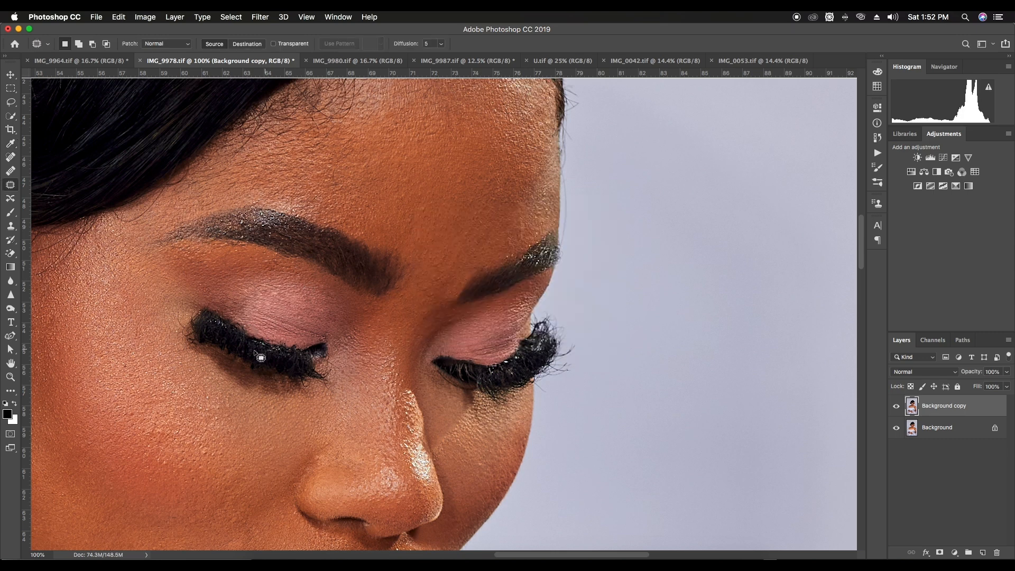
Select the remaining specks on the near eye's lashes, fill them with Content-Aware at 100% opacity, and deselect
mouse_move(240, 321)
left_mouse_down()
mouse_move(236, 335)
mouse_move(246, 338)
mouse_move(241, 321)
left_mouse_up()
right_click(339, 316)
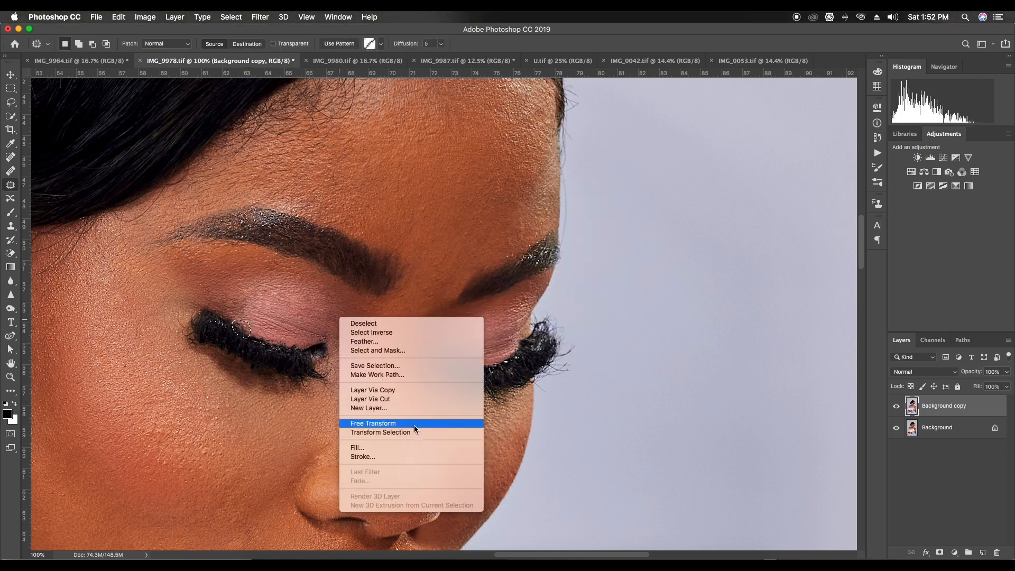
left_click(408, 447)
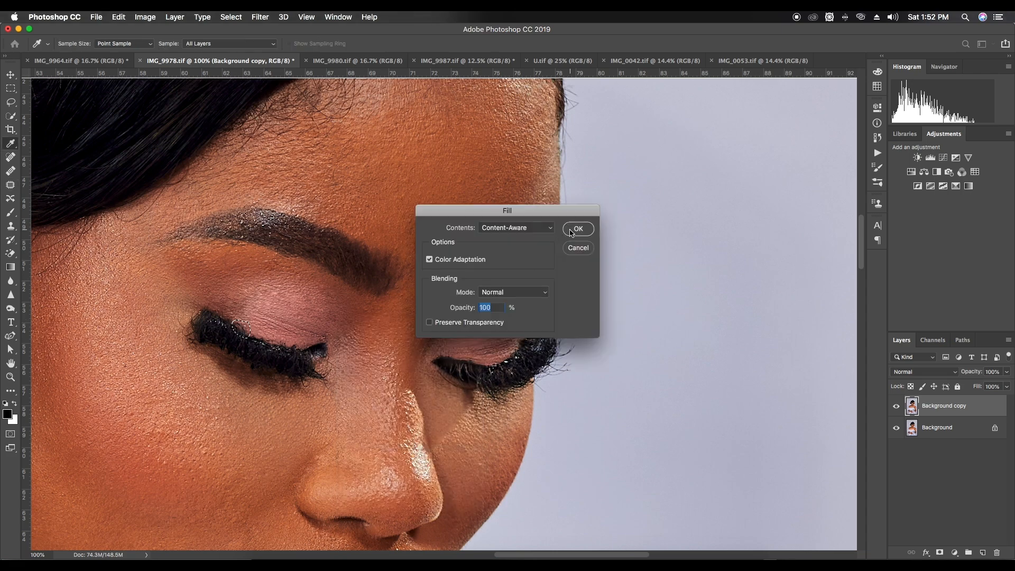
left_click(571, 231)
key("super+d")
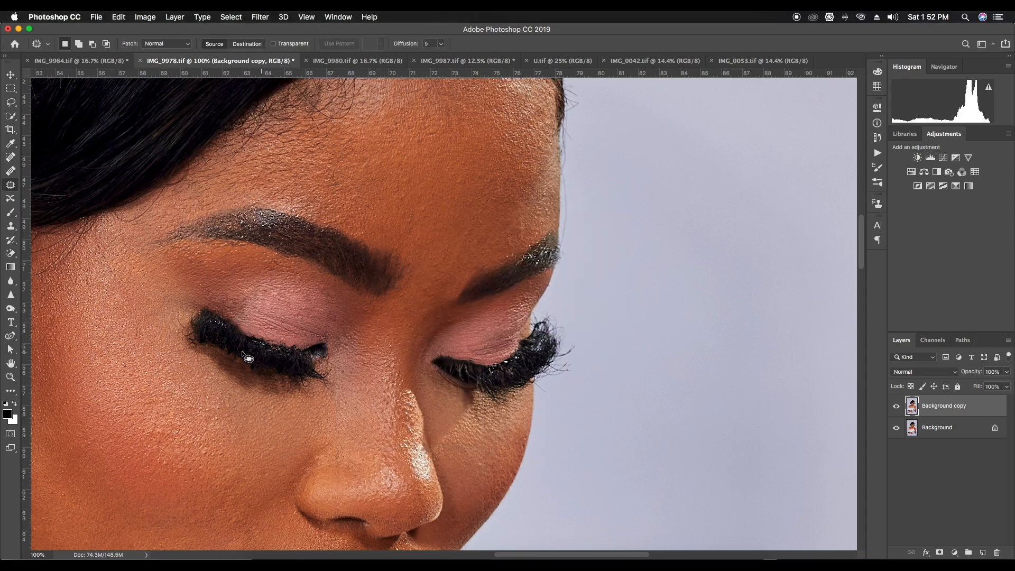
left_click_drag(185, 326, 197, 334)
left_click(199, 335)
Select the light specks at the near eye's inner corner and remove them with a Content-Aware fill
key("super+minus")
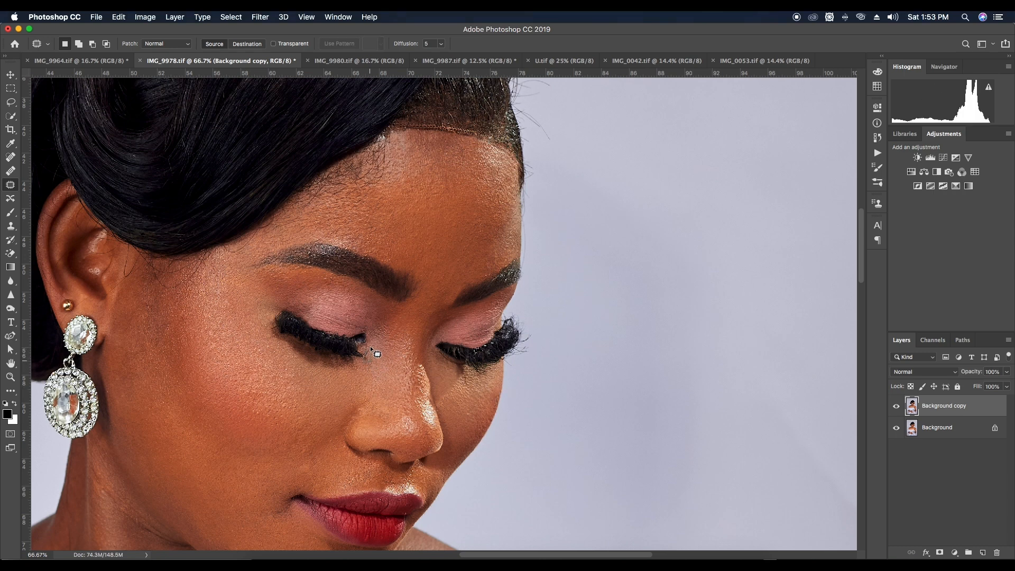
mouse_move(380, 361)
left_mouse_down()
mouse_move(363, 353)
mouse_move(373, 362)
left_mouse_up()
right_click(388, 347)
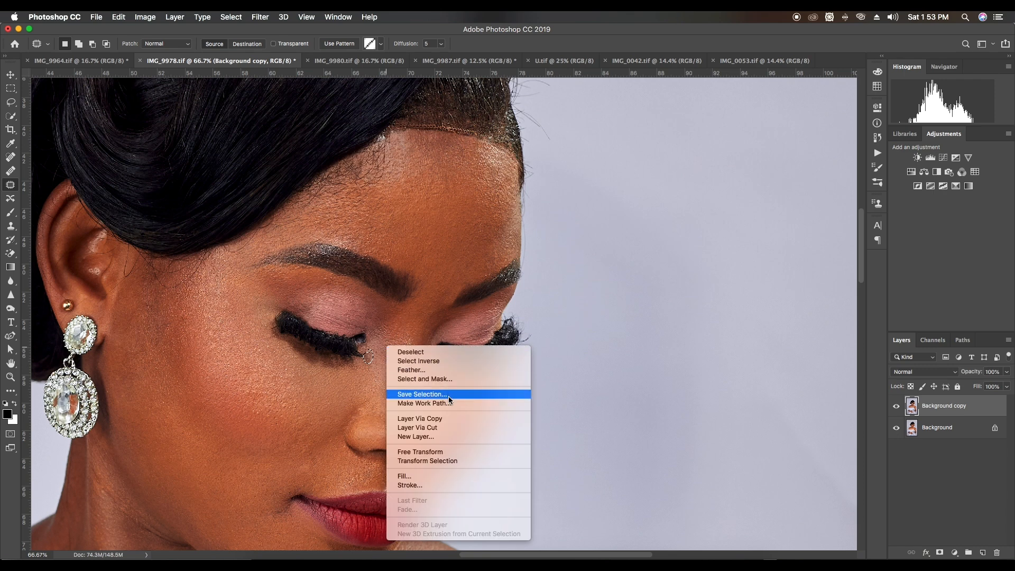
left_click(459, 475)
left_click(578, 229)
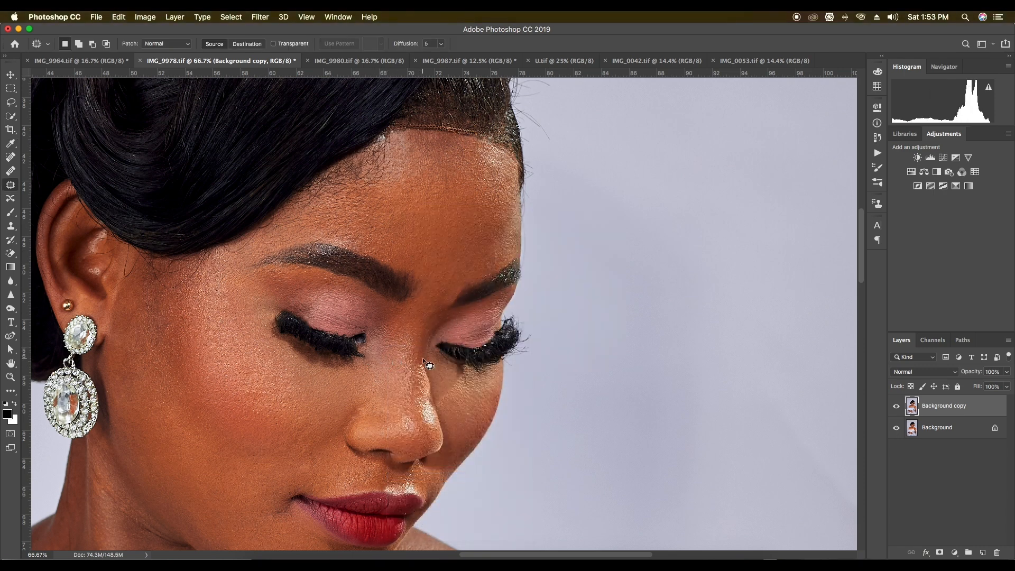
Patch the dark mole on the upper chest with clean skin beside it, then deselect
key("super+minus")
key("super+minus")
key("super+minus")
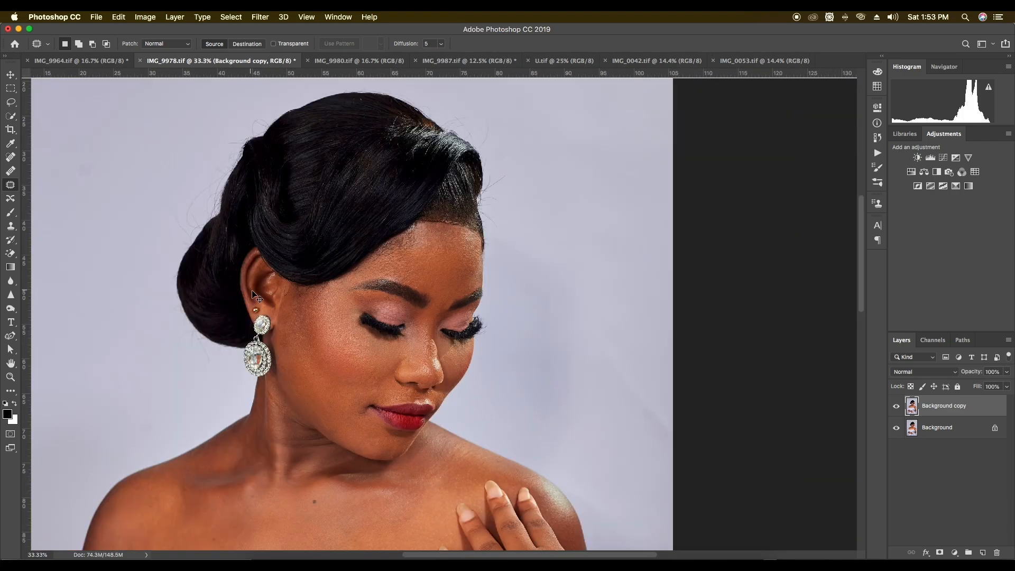
key("super+plus")
left_click_drag(419, 416, 434, 243)
mouse_move(335, 324)
left_mouse_down()
mouse_move(330, 335)
mouse_move(336, 328)
left_mouse_up()
left_click_drag(332, 330, 320, 341)
key("super+d")
Patch the small blemishes on the chest above the dress neckline with adjacent skin
left_click_drag(261, 319, 264, 322)
left_click_drag(264, 322, 275, 333)
key("super+d")
left_click_drag(238, 373, 226, 373)
mouse_move(227, 369)
left_mouse_down()
mouse_move(251, 386)
mouse_move(244, 396)
left_mouse_up()
left_click_drag(243, 393, 254, 382)
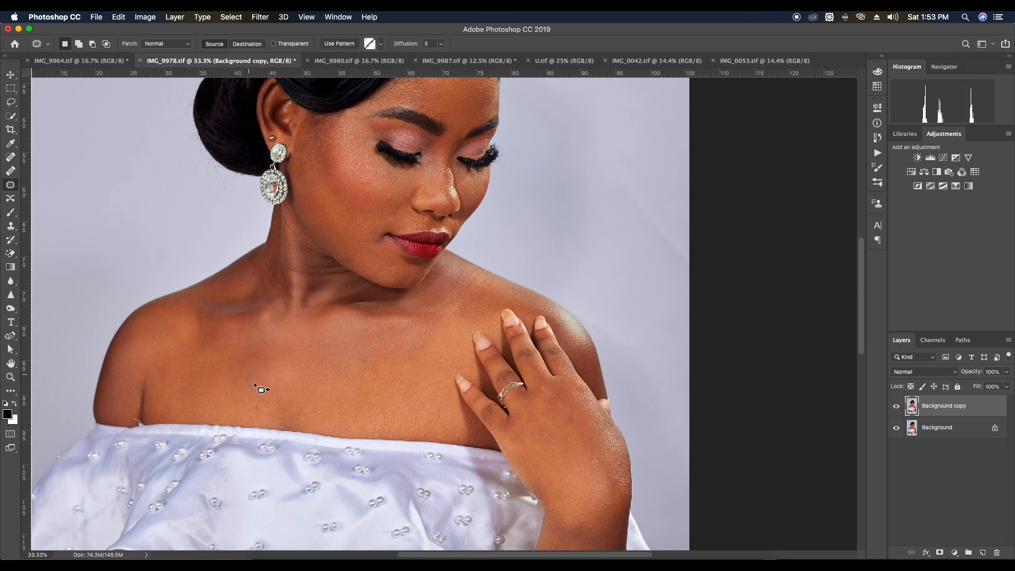
key("super+d")
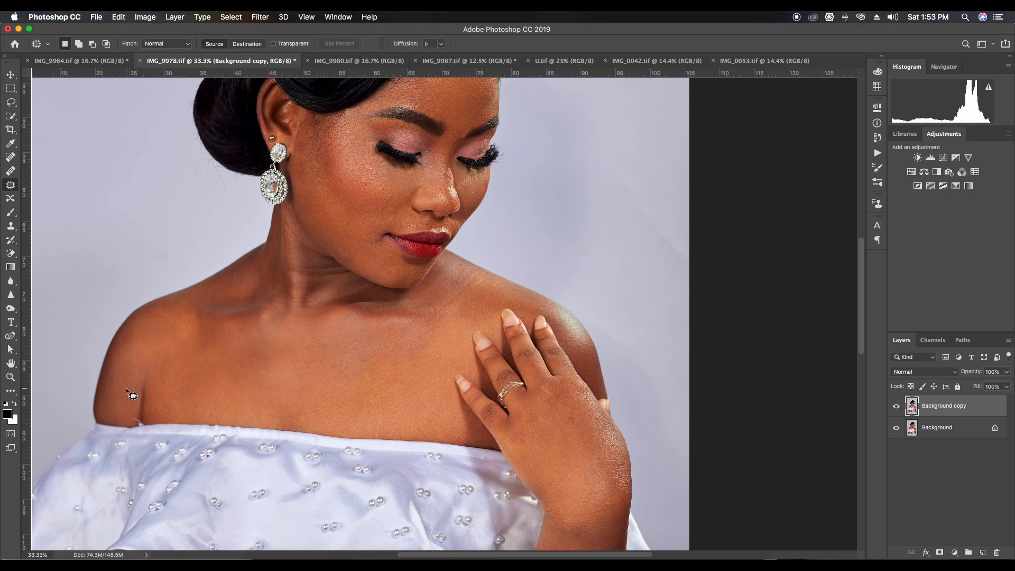
Select the light flaw at the armpit where skin meets the neckline and remove it with a Content-Aware fill
left_click_drag(145, 428, 142, 425)
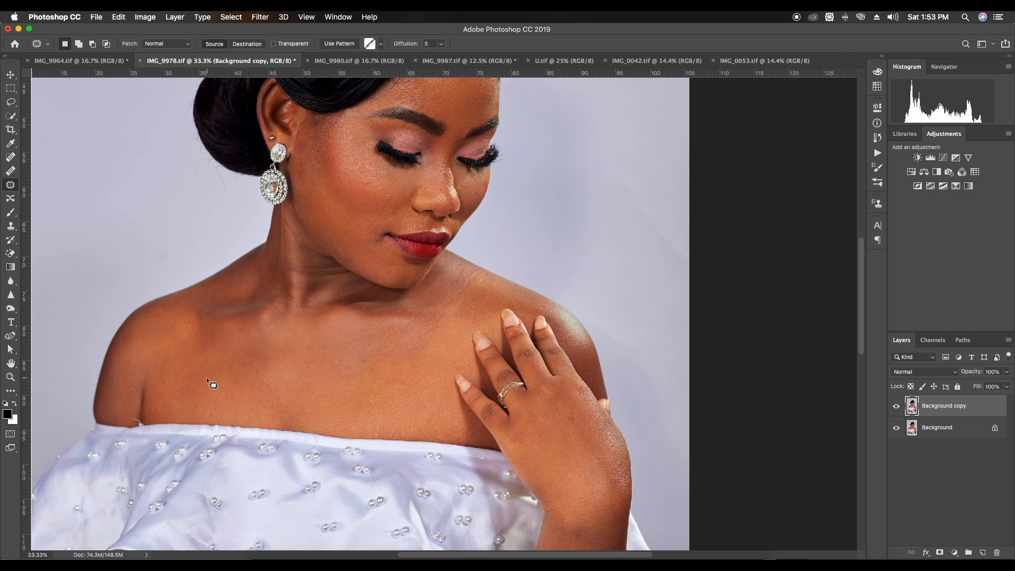
right_click(206, 377)
left_click(282, 489)
key("Return")
key("super+d")
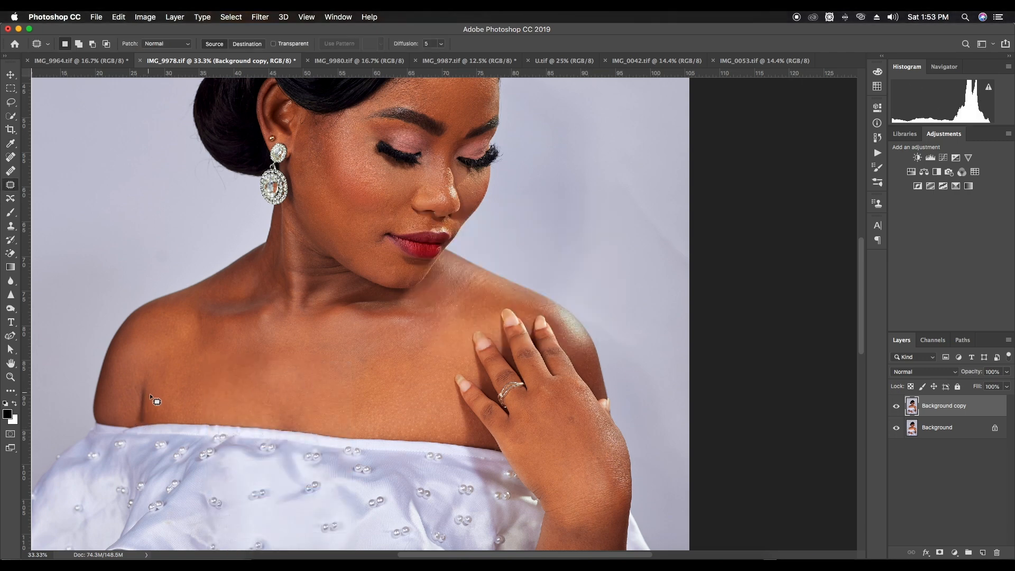
Patch the blemishes on the upper arm near the armpit and on top of the same shoulder
mouse_move(128, 419)
left_mouse_down()
mouse_move(138, 392)
mouse_move(126, 409)
left_mouse_up()
key("super+d")
left_click_drag(126, 410, 153, 366)
key("super+d")
left_click_drag(165, 318, 160, 308)
left_click_drag(157, 312, 162, 325)
key("super+d")
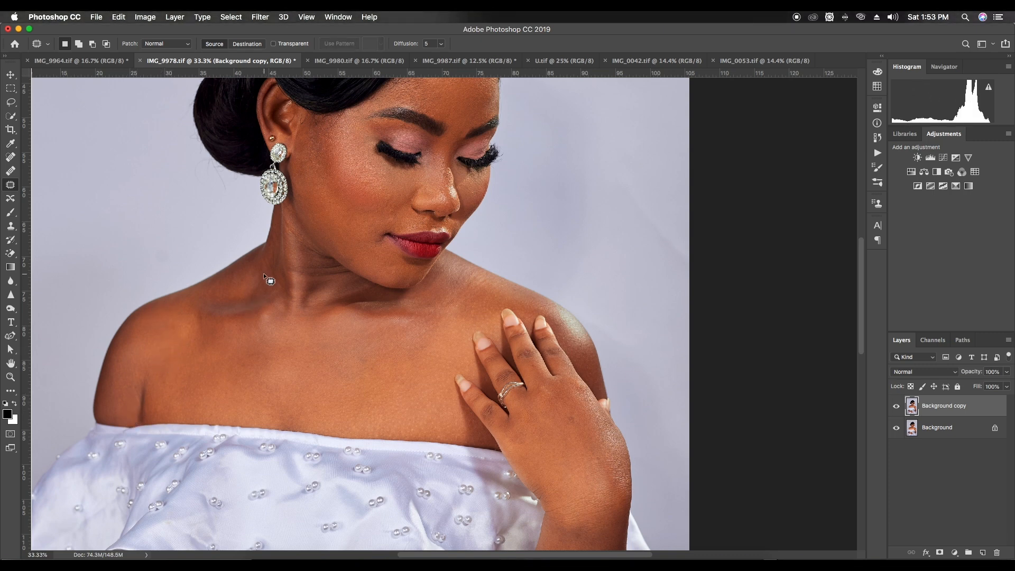
Patch the mark at the base of the neck below the earring with skin from just above it
mouse_move(268, 277)
left_mouse_down()
mouse_move(273, 242)
mouse_move(266, 268)
left_mouse_up()
left_click_drag(267, 265, 270, 247)
key("super+d")
key("super+d")
Patch the blemishes on the back of the raised hand with nearby smooth skin
key("super+d")
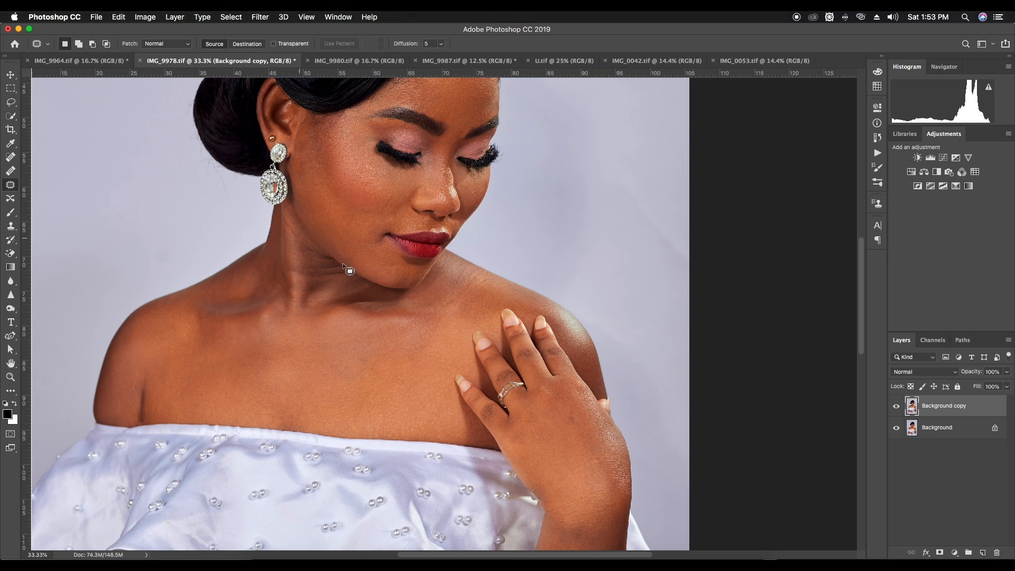
scroll(289, 236, "down", 3)
scroll(289, 236, "right", 3)
mouse_move(507, 376)
left_mouse_down()
mouse_move(508, 354)
mouse_move(495, 370)
mouse_move(486, 327)
mouse_move(455, 361)
left_mouse_up()
key("super+d")
scroll(507, 353, "down", 3)
scroll(507, 353, "right", 3)
key("super+d")
scroll(499, 389, "down", 4)
scroll(499, 390, "right", 1)
mouse_move(452, 364)
left_mouse_down()
mouse_move(458, 378)
mouse_move(482, 377)
left_mouse_up()
key("super+d")
Patch the spot on the raised forearm near the elbow with skin from slightly above it
mouse_move(479, 384)
left_mouse_down()
mouse_move(471, 397)
mouse_move(530, 324)
left_mouse_up()
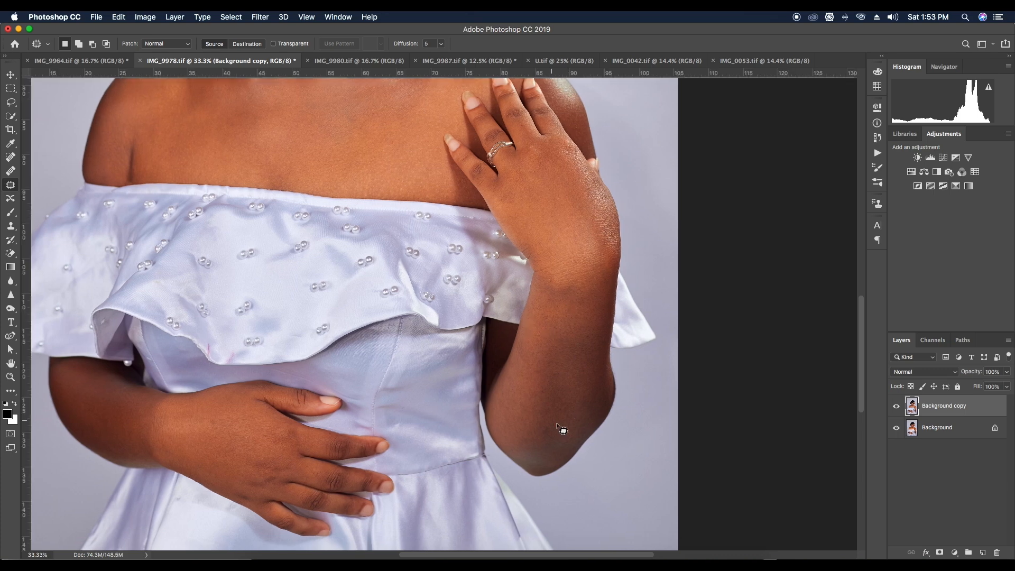
left_click_drag(556, 428, 549, 421)
left_click_drag(549, 426, 540, 399)
key("super+d")
Patch the blemish on the hand resting at the waist and outline the mark on the skirt's side fold
left_click_drag(355, 388, 488, 375)
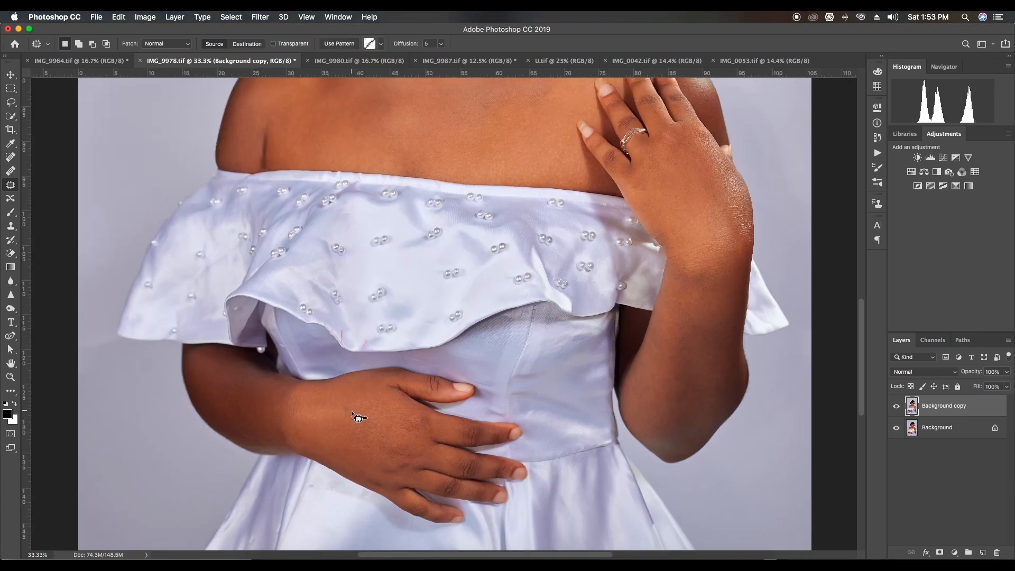
left_click_drag(323, 470, 332, 419)
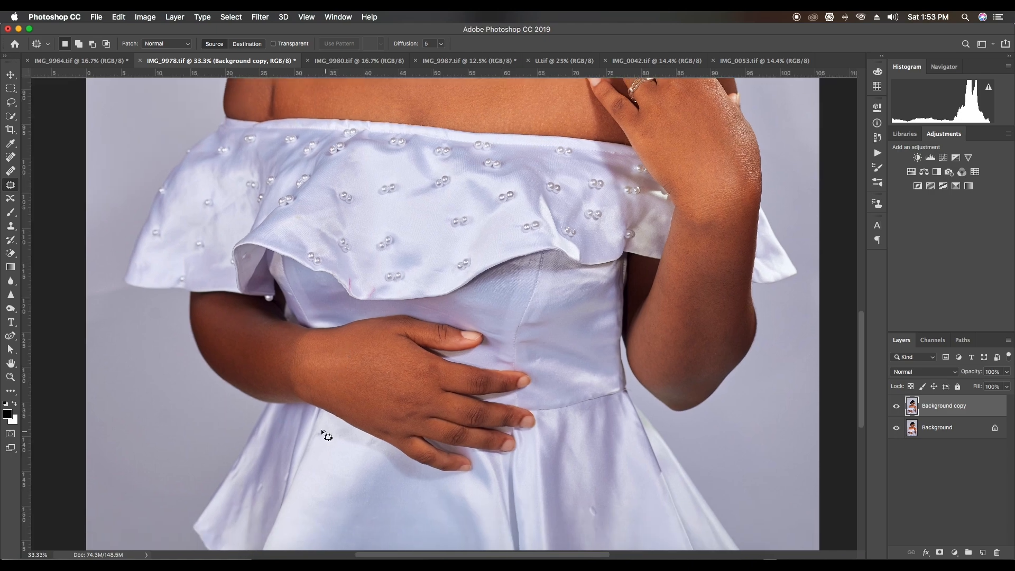
scroll(470, 362, "down", 5)
scroll(470, 363, "right", 3)
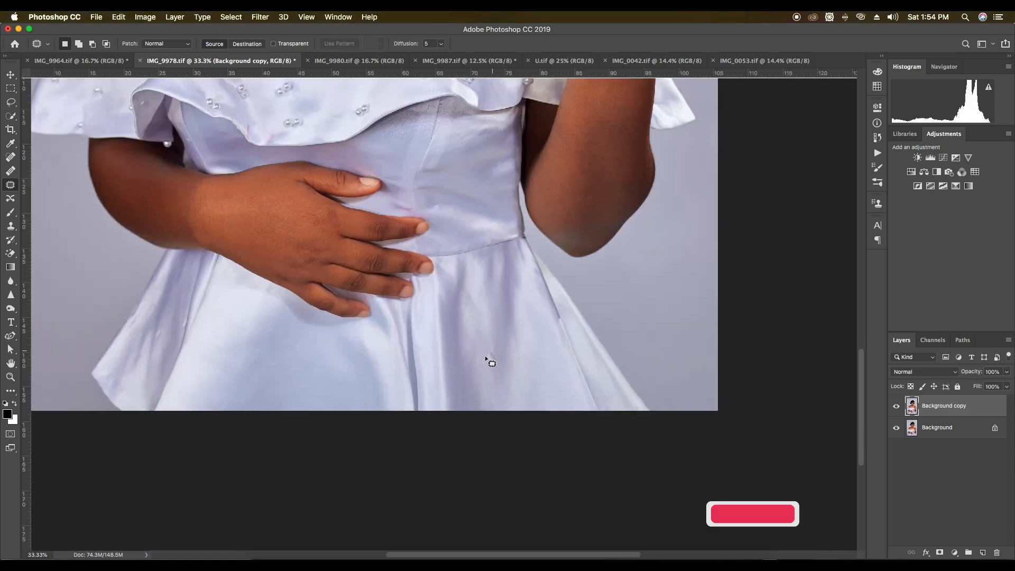
left_click_drag(159, 326, 161, 342)
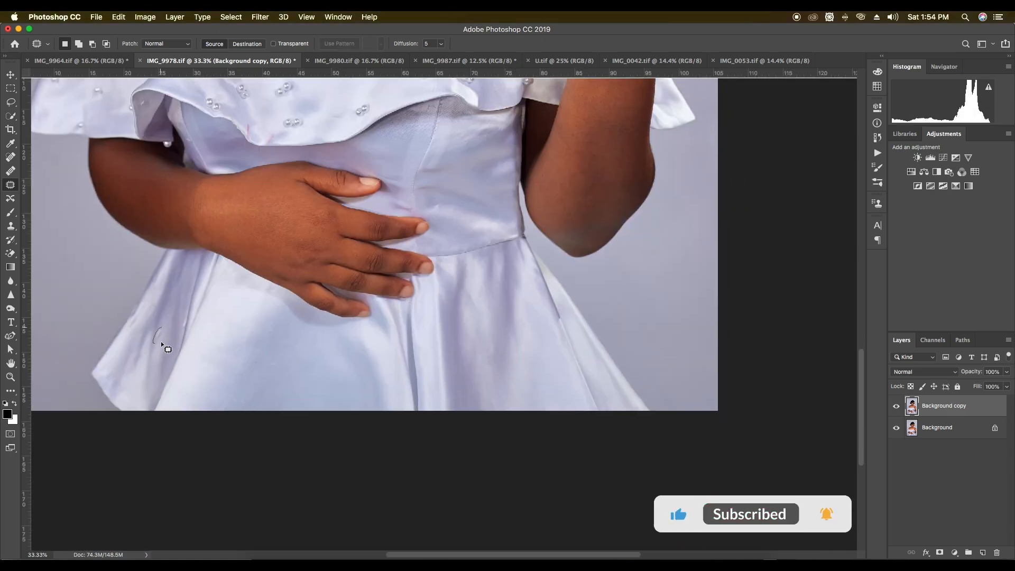
scroll(180, 312, "up", 3)
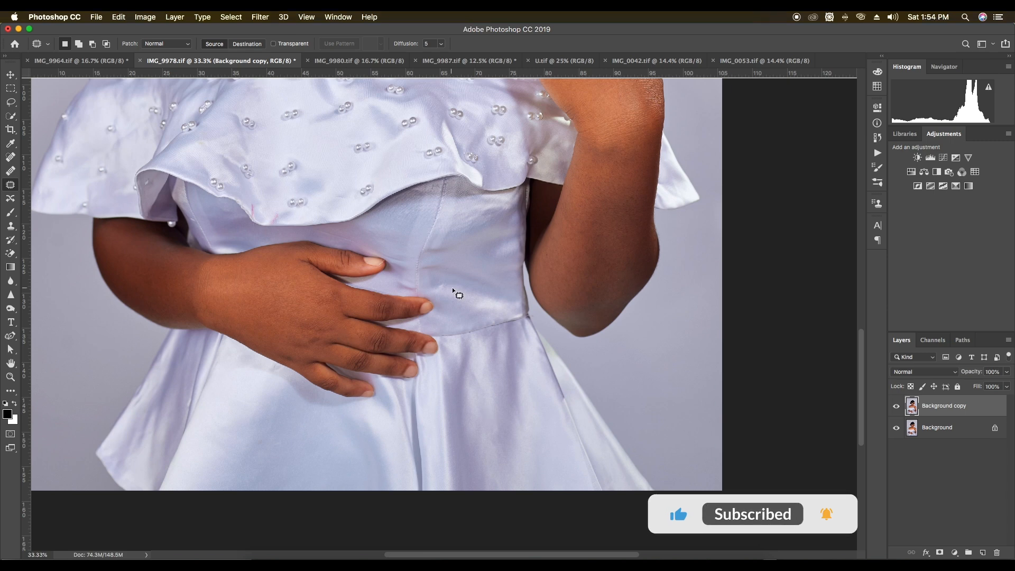
Patch the flaw on the dress bodice and the pink mark at the ruffle's lower edge with clean fabric
left_click_drag(432, 260, 449, 264)
scroll(476, 254, "up", 5)
scroll(475, 253, "left", 2)
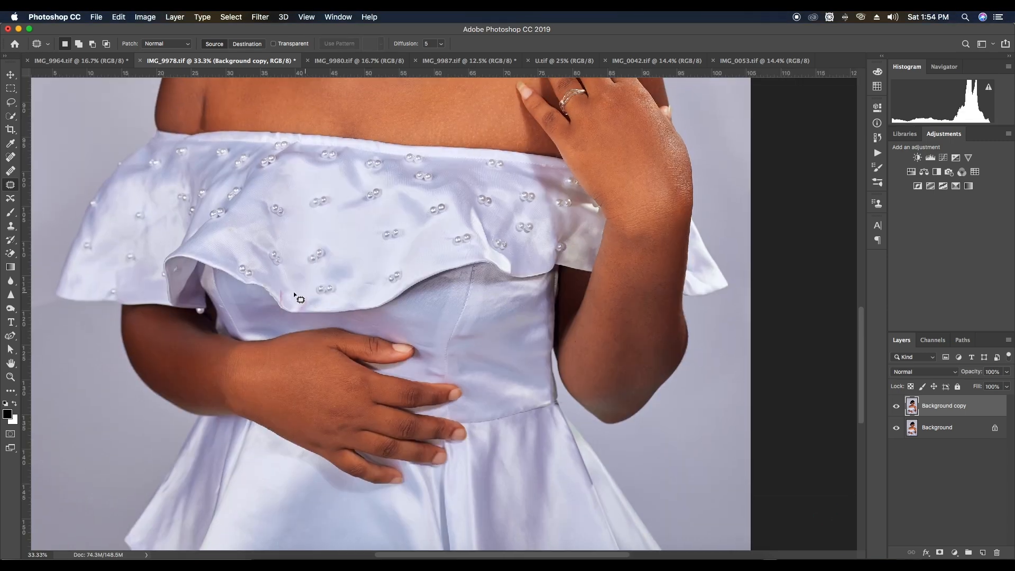
mouse_move(281, 293)
left_mouse_down()
mouse_move(279, 306)
mouse_move(293, 312)
mouse_move(283, 295)
mouse_move(303, 312)
mouse_move(308, 291)
mouse_move(303, 298)
left_mouse_up()
key("super+d")
scroll(343, 295, "up", 4)
scroll(342, 296, "left", 4)
left_click_drag(300, 304, 290, 306)
key("super+d")
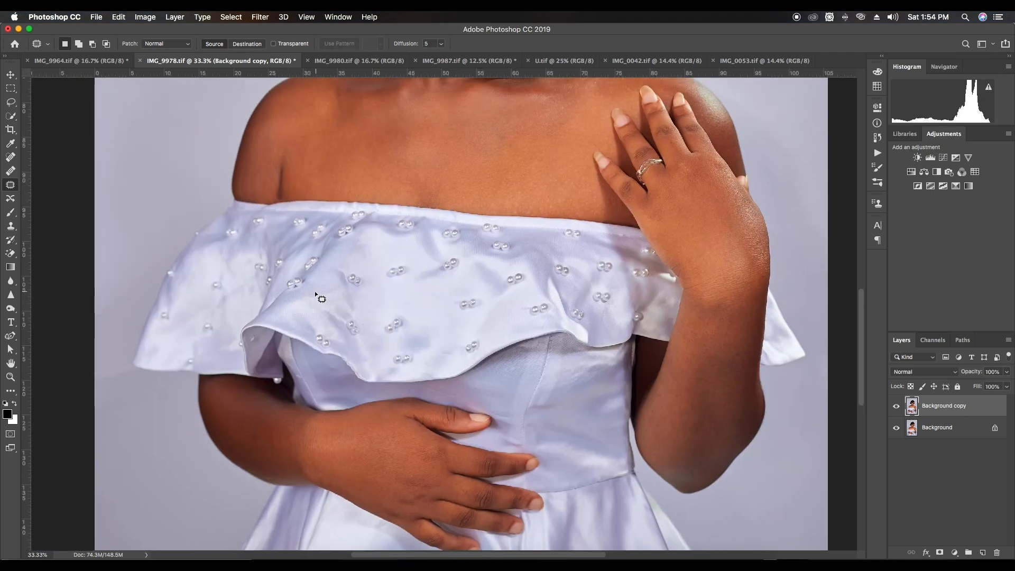
Patch the mark on the dress bodice beside the fingertips with adjacent clean fabric
scroll(390, 246, "right", 5)
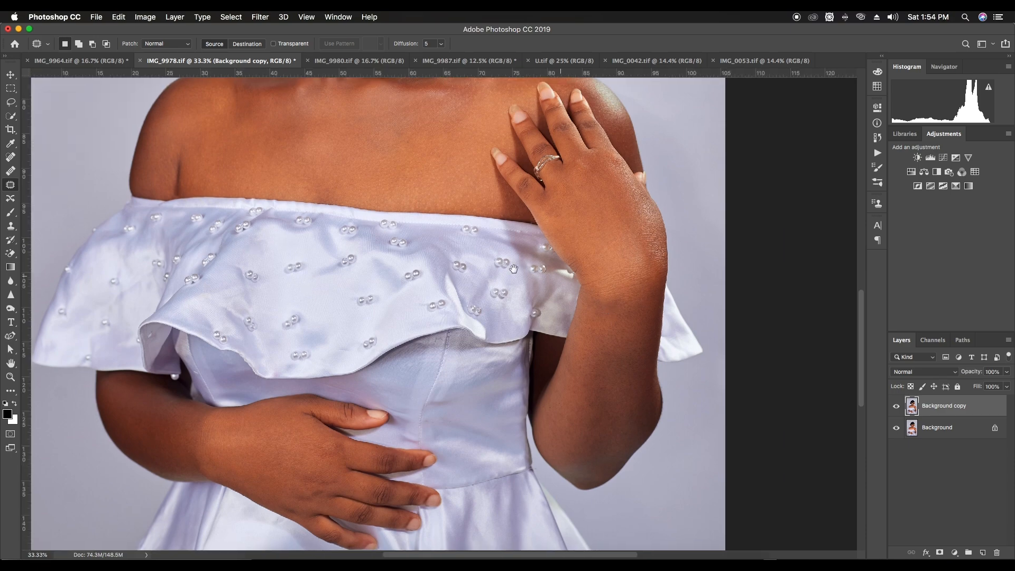
scroll(465, 285, "right", 3)
scroll(483, 304, "down", 6)
scroll(476, 276, "left", 3)
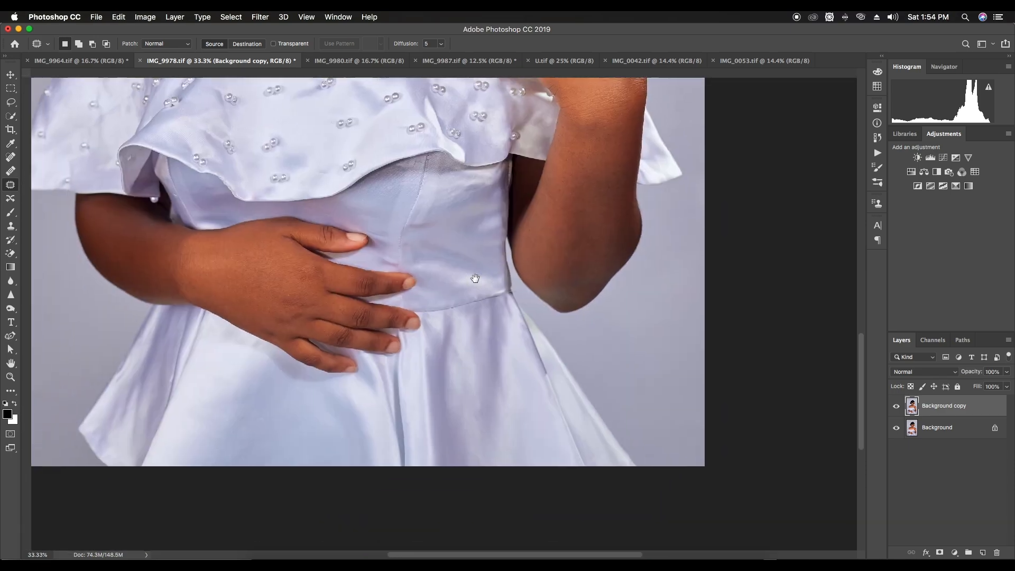
scroll(491, 285, "left", 2)
key("super+r")
scroll(426, 267, "up", 8)
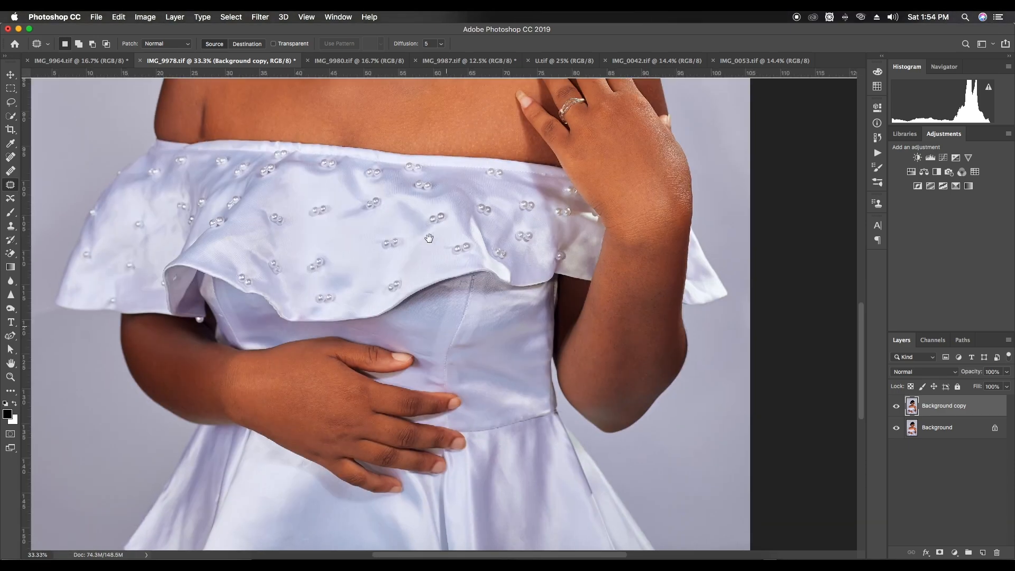
mouse_move(438, 452)
left_mouse_down()
mouse_move(430, 438)
mouse_move(462, 435)
mouse_move(473, 410)
mouse_move(463, 406)
left_mouse_up()
key("super+d")
left_click_drag(465, 407, 466, 420)
key("super+d")
Compare the retouched image with the original by repeatedly hiding and showing the Background copy layer
key("super+minus")
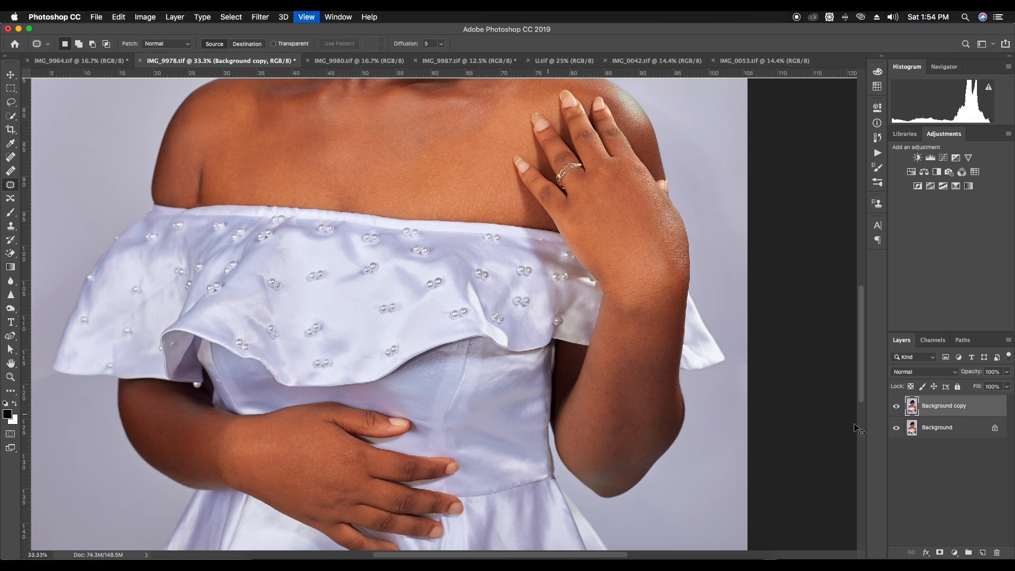
key("super+minus")
key("super+0")
left_click(896, 406)
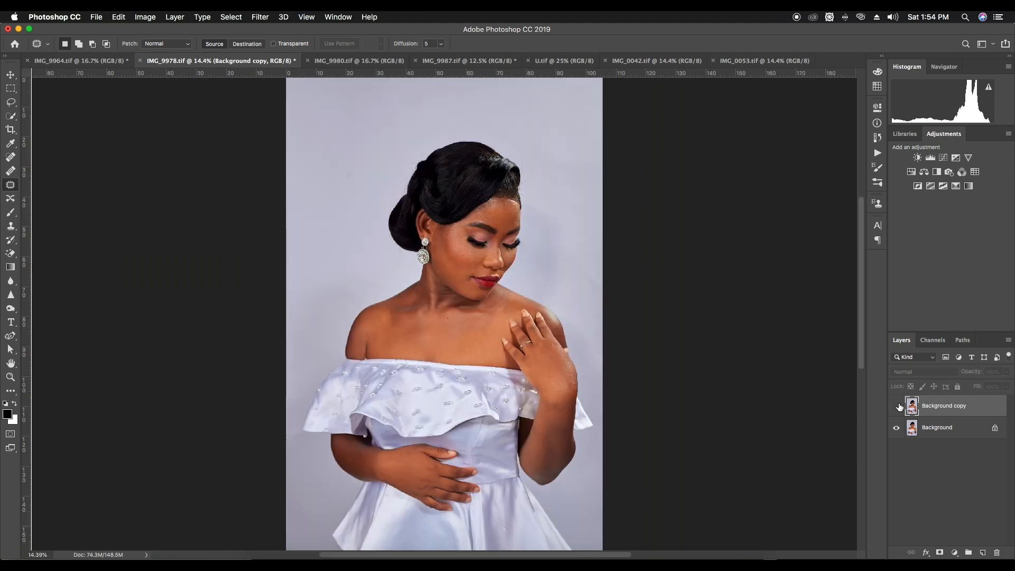
key("super+plus")
key("super+plus")
left_click(899, 406)
left_click(899, 406)
left_click(899, 406)
left_click(899, 406)
left_click(899, 406)
left_click(898, 406)
left_click(898, 406)
left_click(899, 406)
left_click(898, 406)
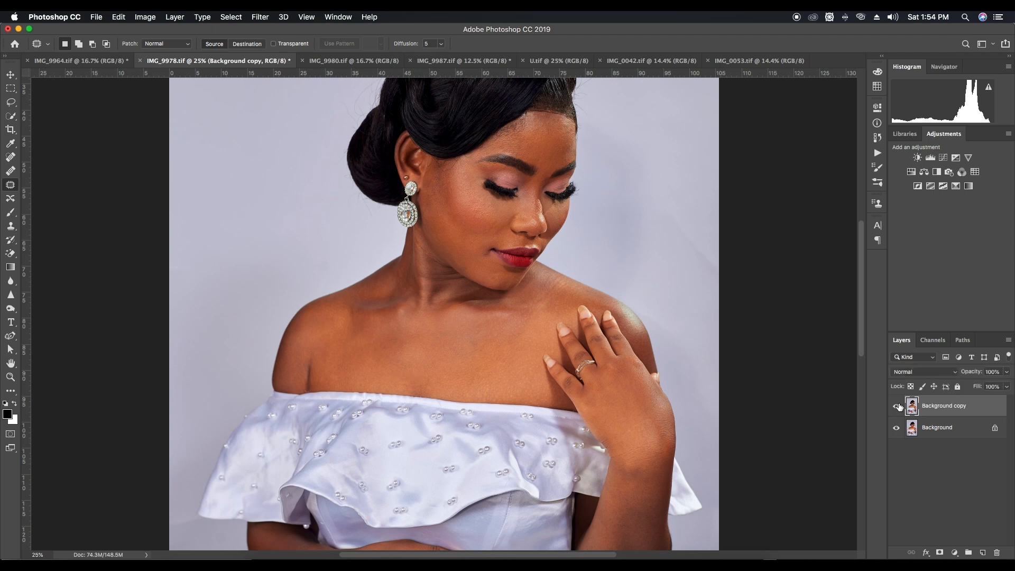
Start a Curvature Pen path in the background beside the forehead and trace it up the forehead's outer edge
scroll(485, 359, "right", 5)
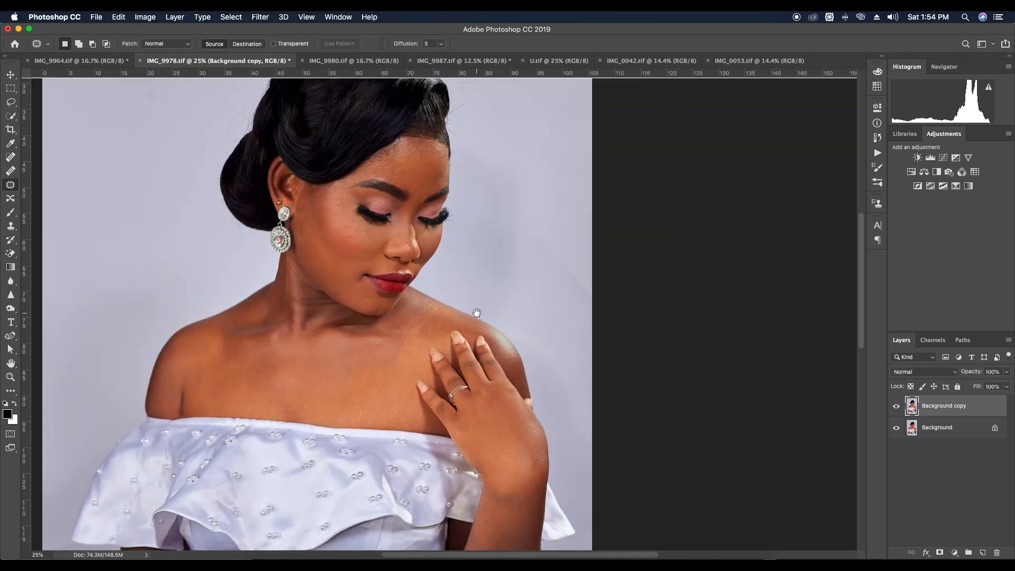
scroll(476, 318, "up", 3)
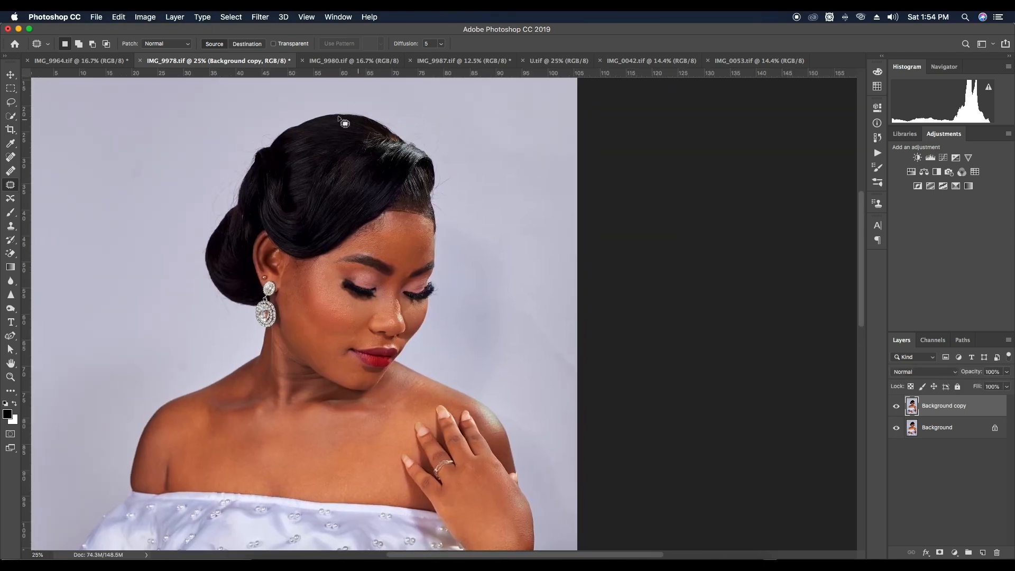
key("super+equal")
scroll(390, 346, "up", 5)
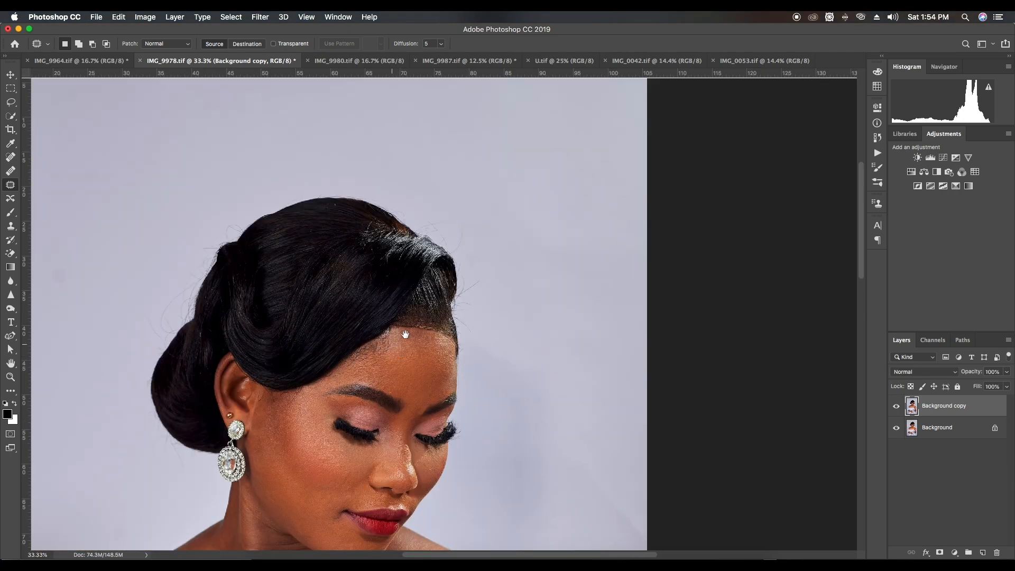
key("super+equal")
scroll(592, 370, "right", 2)
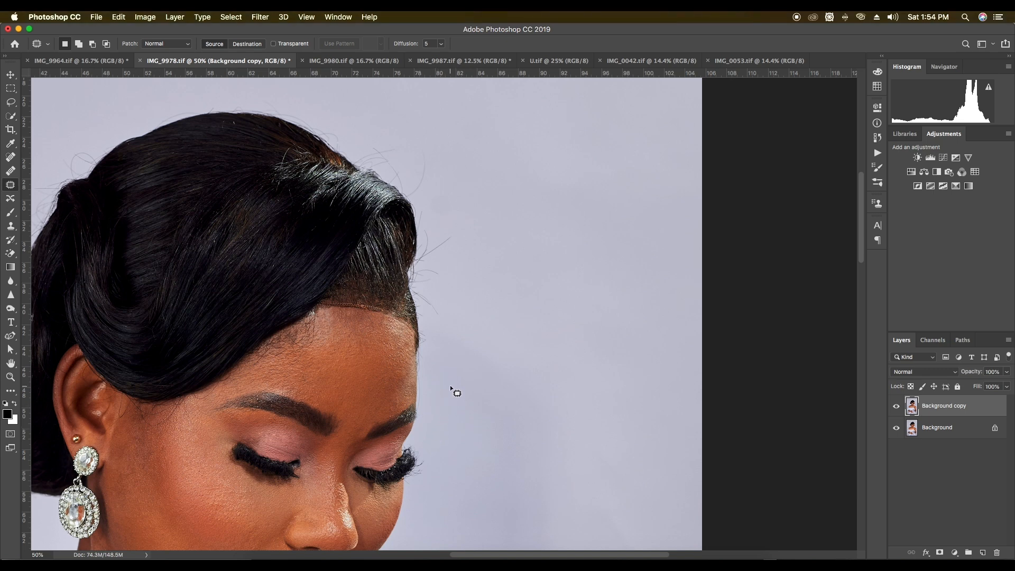
key("p")
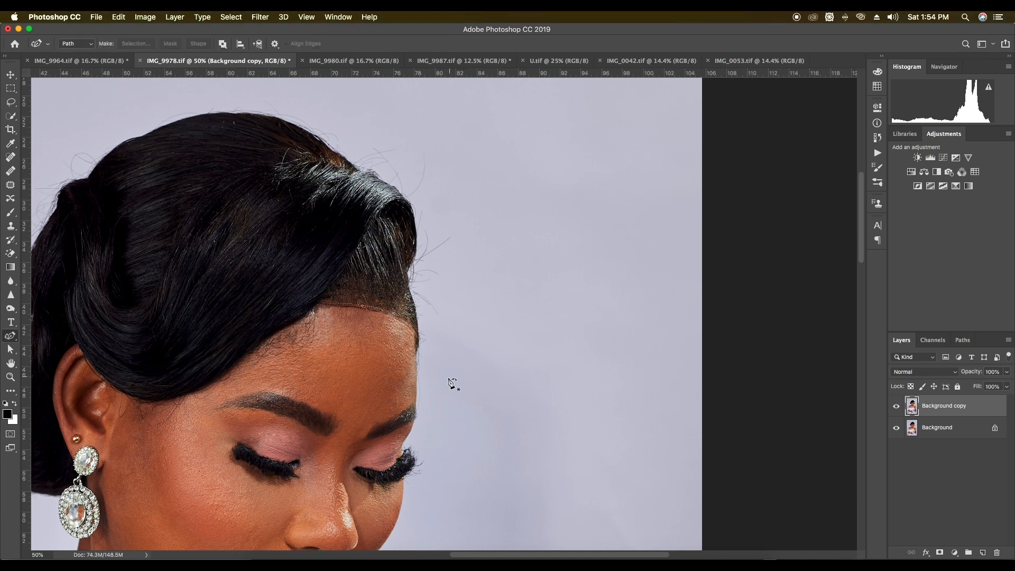
key("w")
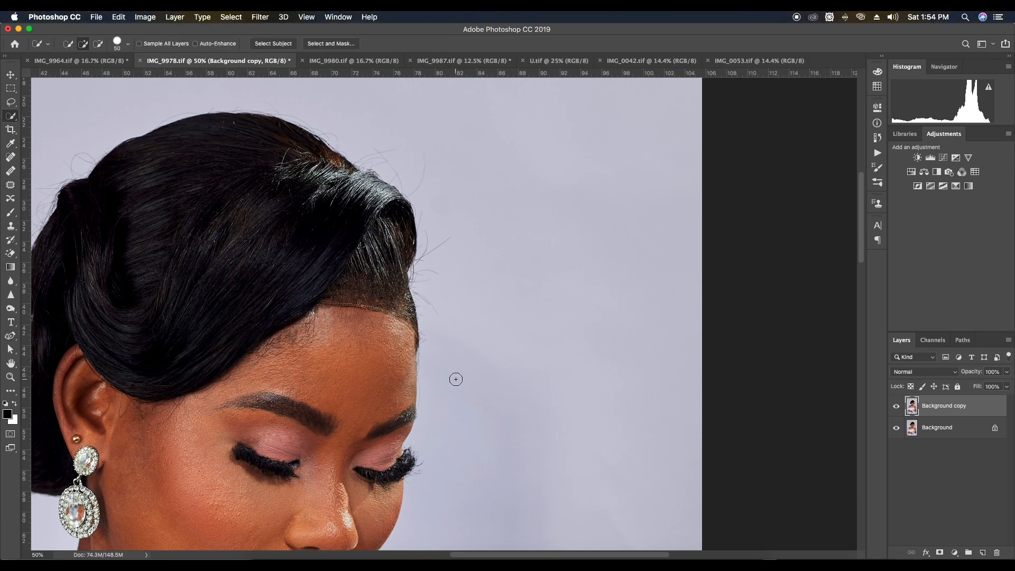
key("p")
left_click(460, 376)
left_click_drag(436, 429, 421, 419)
left_click(416, 412)
left_click(413, 340)
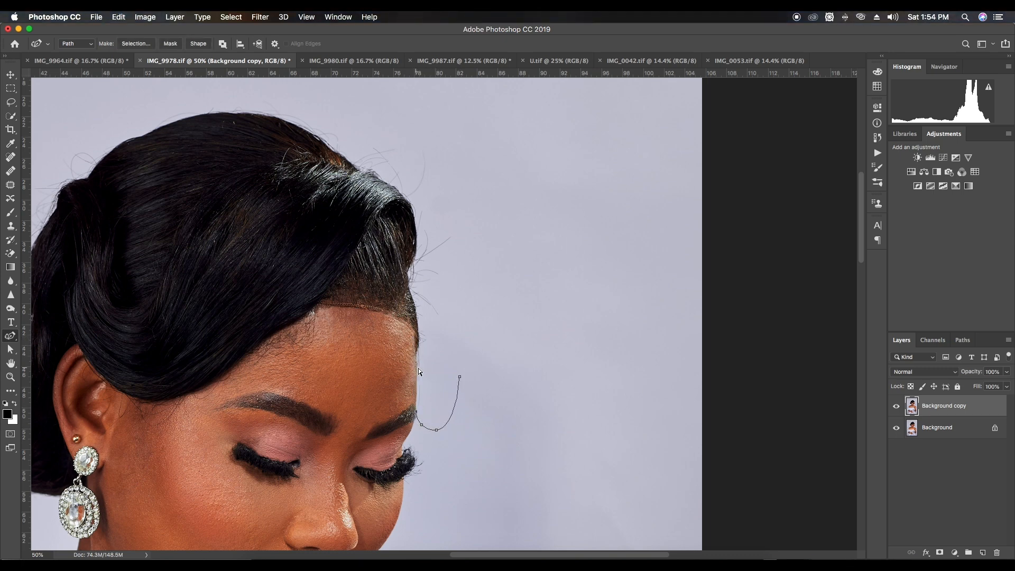
Continue the path with the Pen tool along the front hair edge up to the curve of the raised hair
key("shift+p")
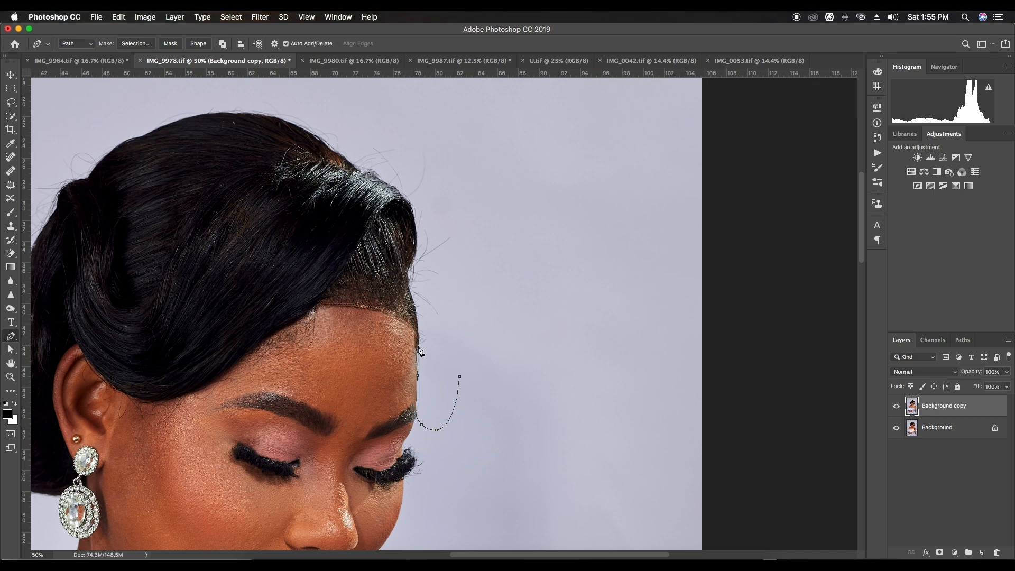
left_click(407, 286)
left_click_drag(405, 281, 401, 275)
left_click(410, 286, "alt")
left_click_drag(408, 272, 404, 270)
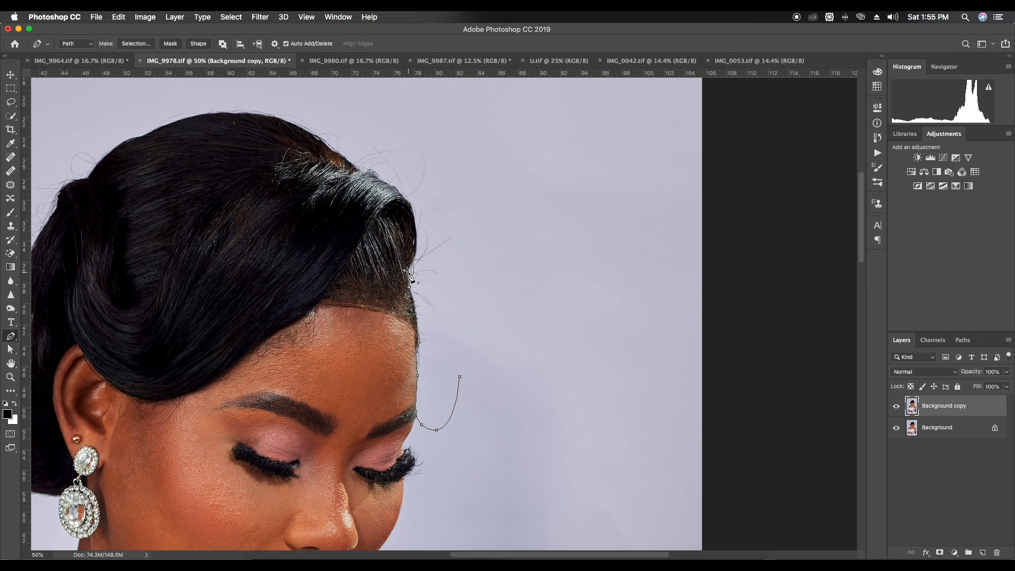
left_click_drag(408, 200, 384, 157)
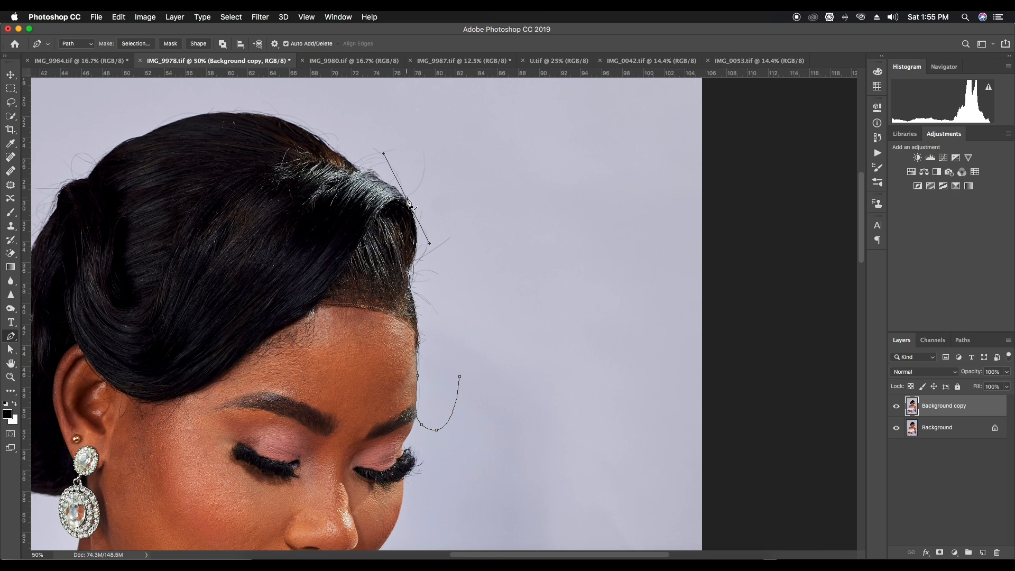
Extend the pen path over the upper hair contour to the top of the crown
left_click(357, 169)
key("super+z")
left_click_drag(360, 169, 330, 161)
left_click(360, 169, "alt")
left_click_drag(335, 153, 322, 151)
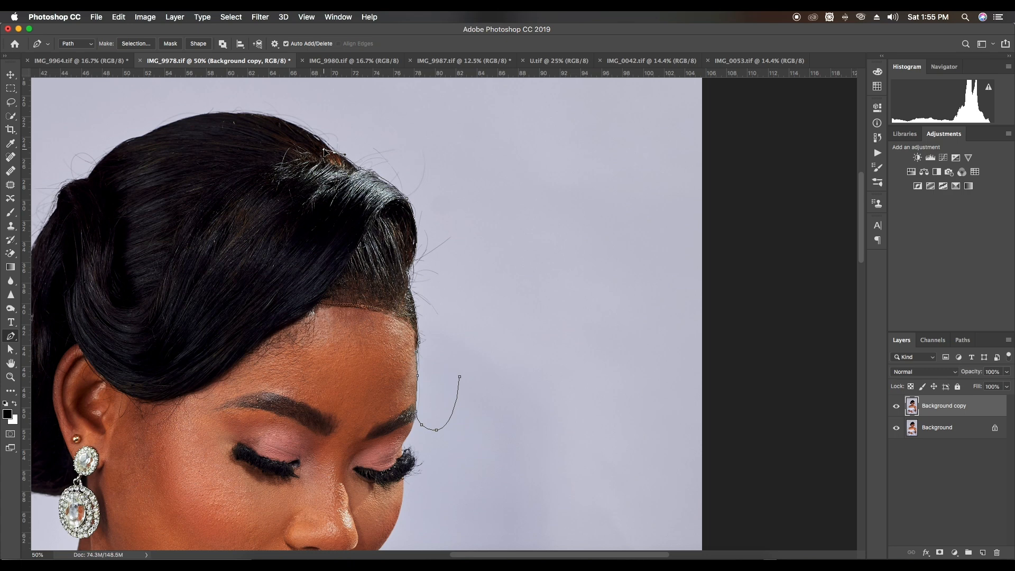
left_click(336, 154, "alt")
left_click_drag(237, 112, 166, 113)
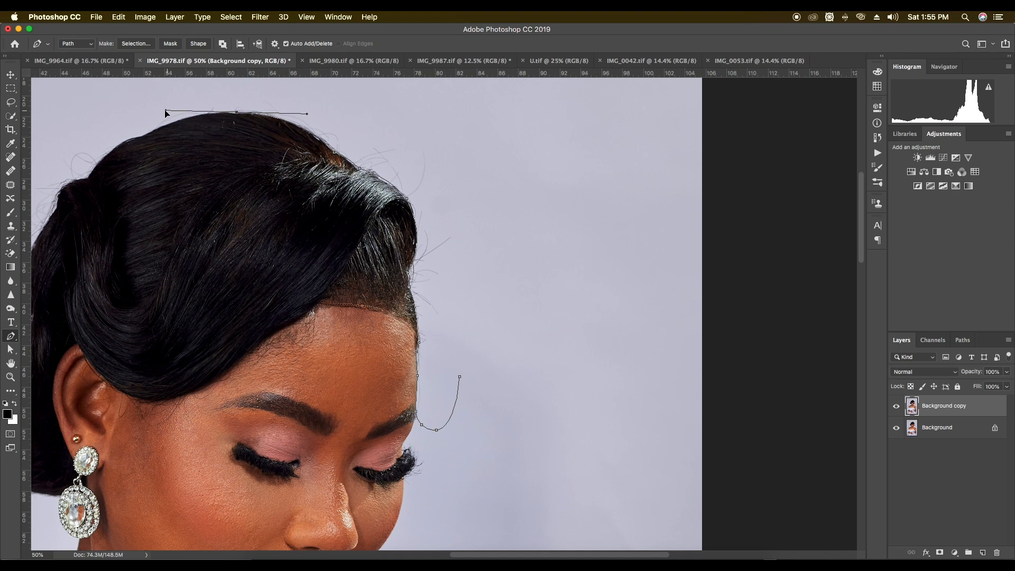
Route the path through the background around the flyaway hairs and close it at its starting point
left_click(223, 92)
left_click_drag(280, 86, 287, 86)
left_click_drag(384, 85, 396, 86)
left_click_drag(500, 120, 517, 153)
left_click_drag(543, 283, 548, 310)
left_click_drag(541, 359, 526, 375)
left_click_drag(460, 377, 464, 390)
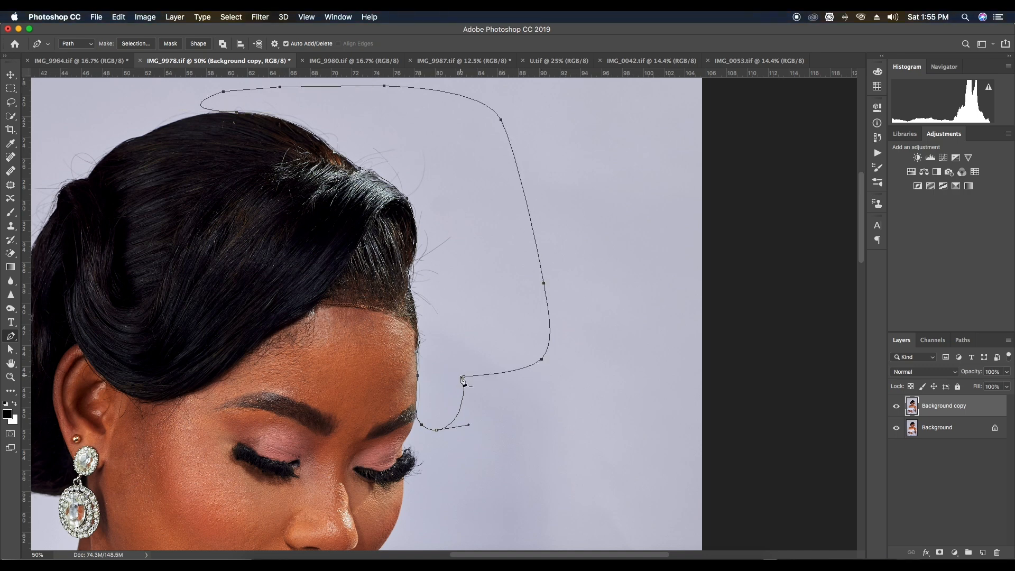
Convert the closed path into a new anti-aliased selection with a 2-pixel feather radius
right_click(464, 214)
left_click(521, 260)
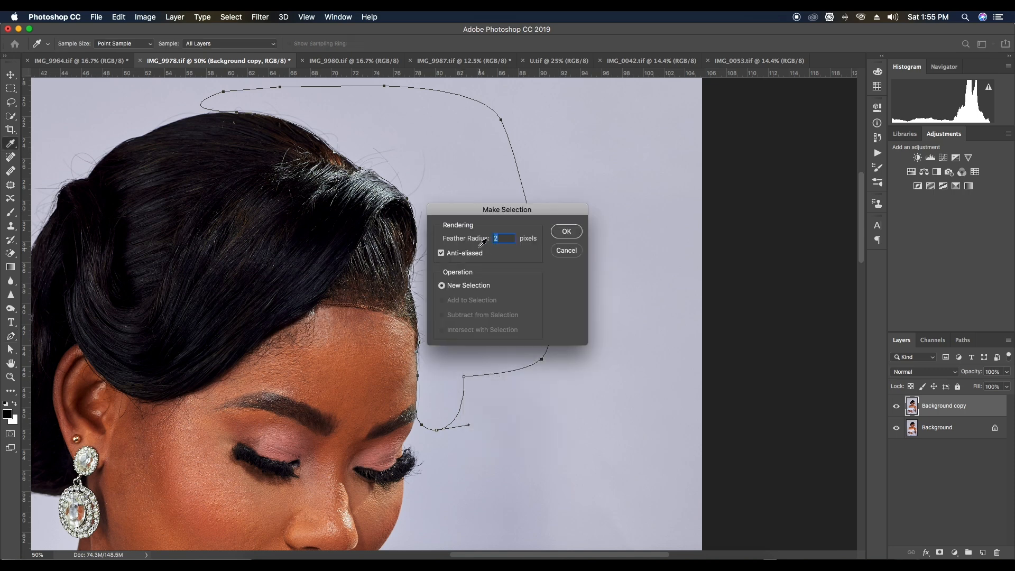
left_click(561, 236)
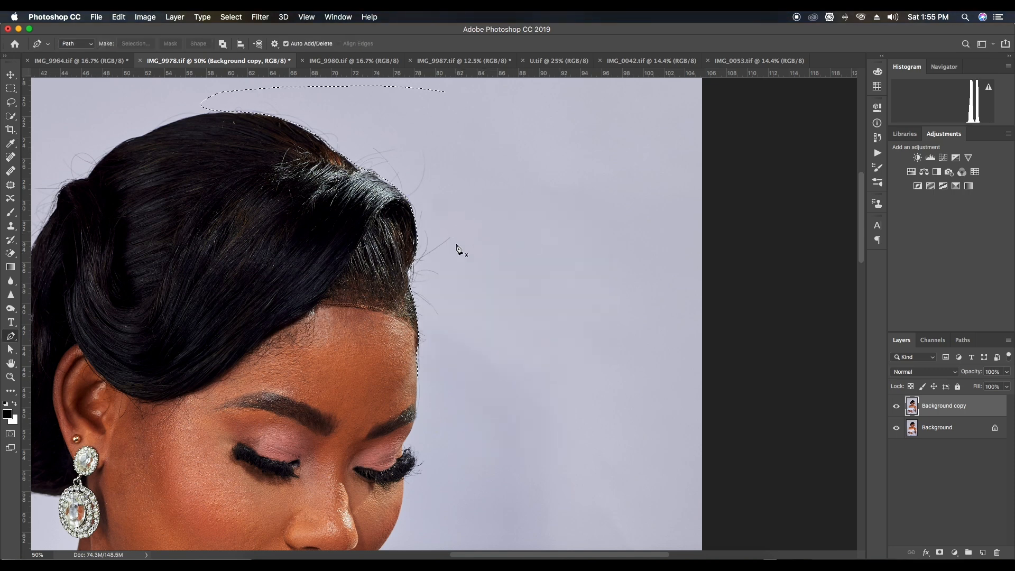
Clone clean background over the flyaway hairs along the crown's front slope using a size 60 Clone Stamp brush
key("w")
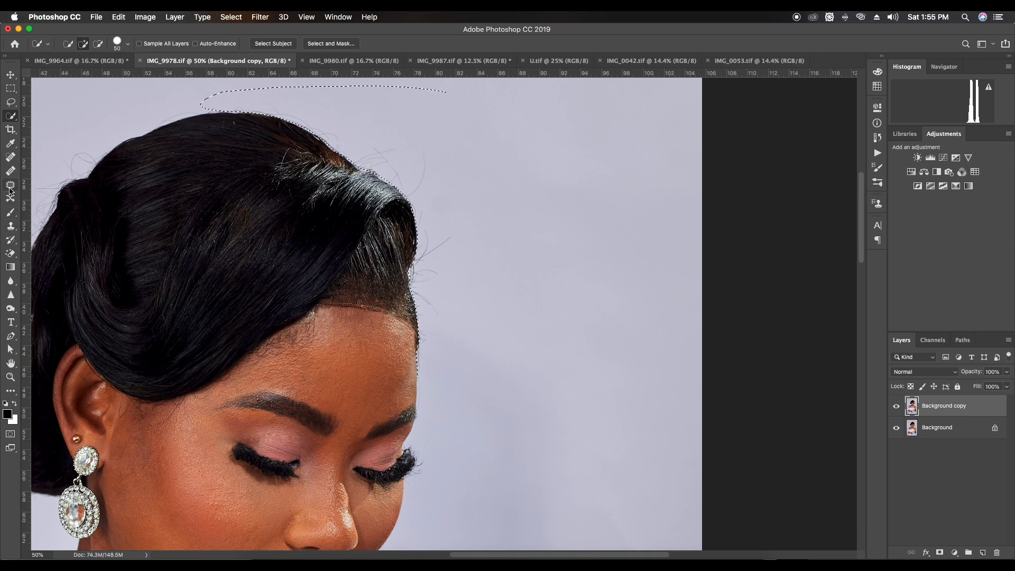
left_click(12, 226)
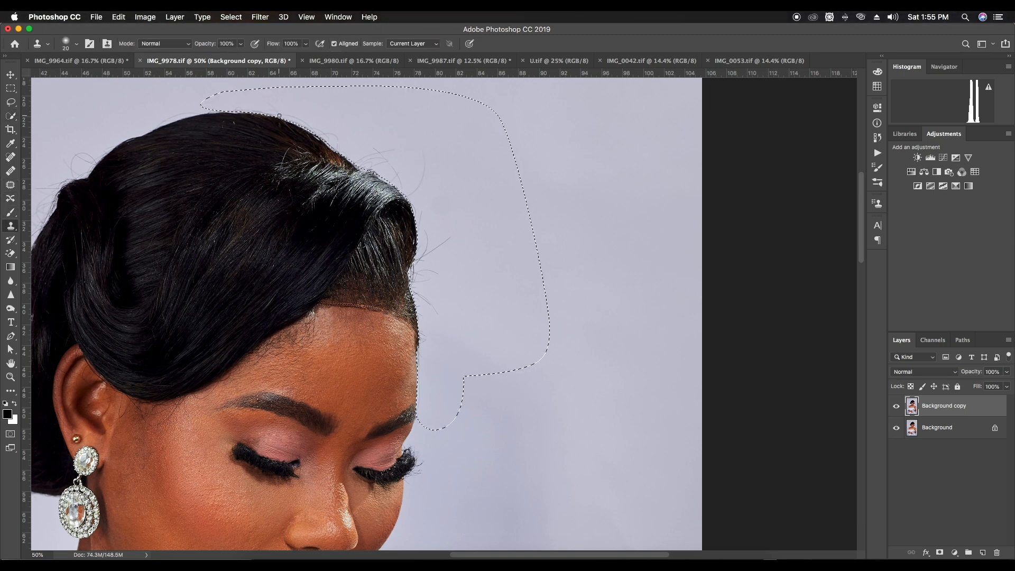
key("bracketright")
key("bracketright")
key("bracketright")
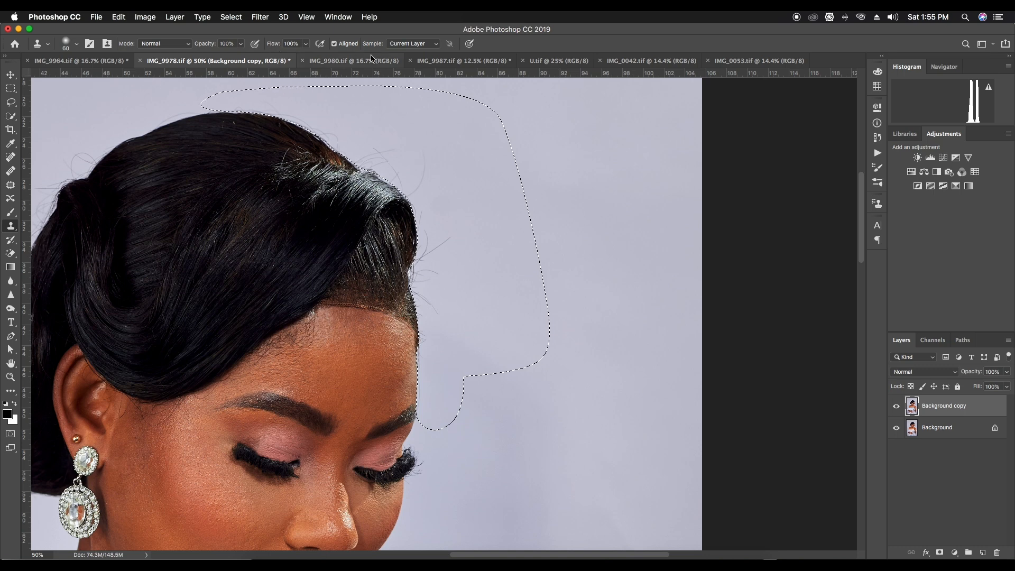
left_click(311, 100, "alt")
left_click_drag(275, 102, 266, 104)
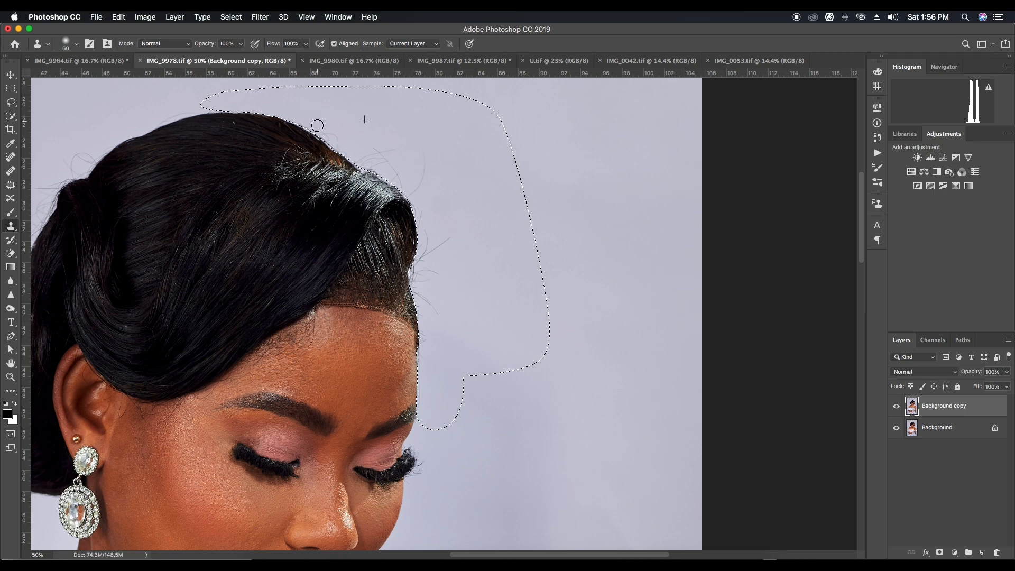
mouse_move(323, 138)
left_mouse_down()
mouse_move(345, 138)
mouse_move(340, 149)
mouse_move(376, 145)
mouse_move(381, 162)
left_mouse_up()
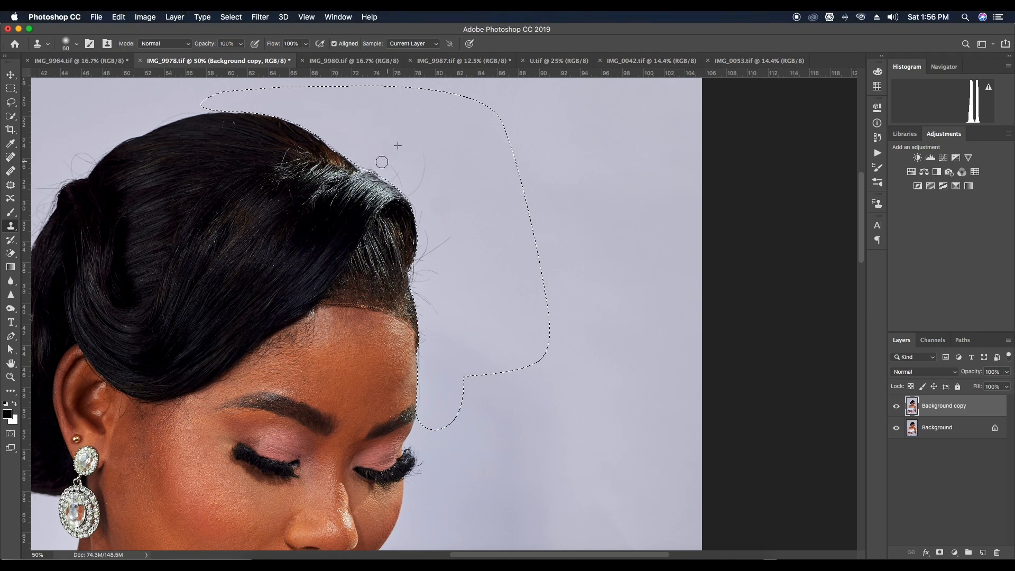
Clone background over the stray hairs around the front curve of the raised hair
left_click(364, 130, "alt")
mouse_move(406, 182)
left_mouse_down()
mouse_move(423, 175)
mouse_move(418, 166)
mouse_move(421, 187)
mouse_move(412, 186)
mouse_move(423, 236)
mouse_move(436, 212)
mouse_move(434, 249)
left_mouse_up()
left_click(447, 173, "alt")
left_click(417, 163, "alt")
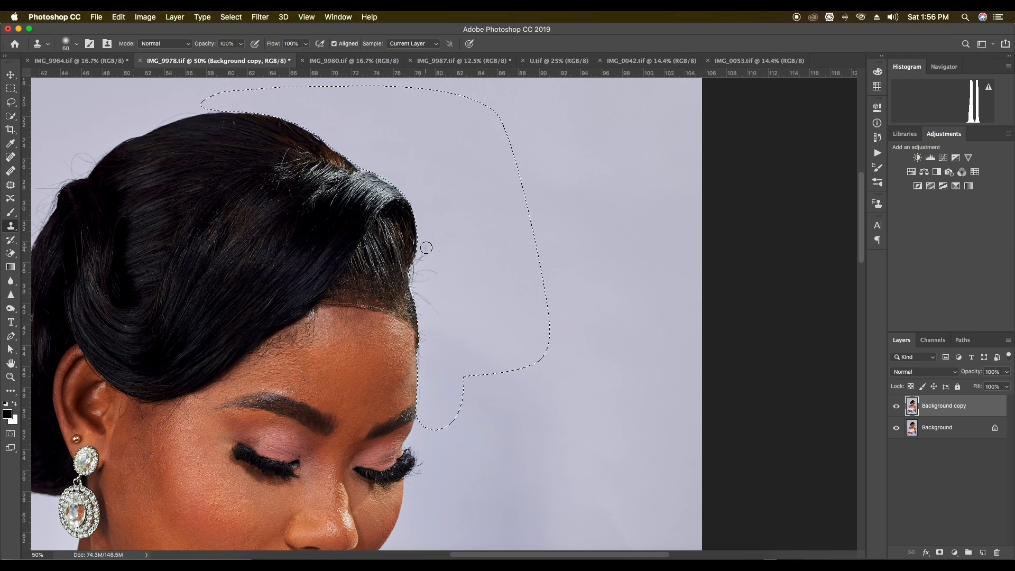
Clone away the remaining flyaways beside the front hairline and forehead, and clear the selection
left_click(419, 269)
left_click(436, 252, "alt")
mouse_move(426, 275)
left_mouse_down()
mouse_move(440, 255)
mouse_move(419, 272)
mouse_move(422, 304)
mouse_move(445, 321)
mouse_move(425, 302)
mouse_move(426, 327)
mouse_move(439, 314)
mouse_move(442, 332)
mouse_move(431, 331)
mouse_move(428, 343)
mouse_move(430, 324)
mouse_move(427, 347)
mouse_move(427, 321)
mouse_move(426, 372)
mouse_move(431, 300)
left_mouse_up()
left_click(437, 334, "alt")
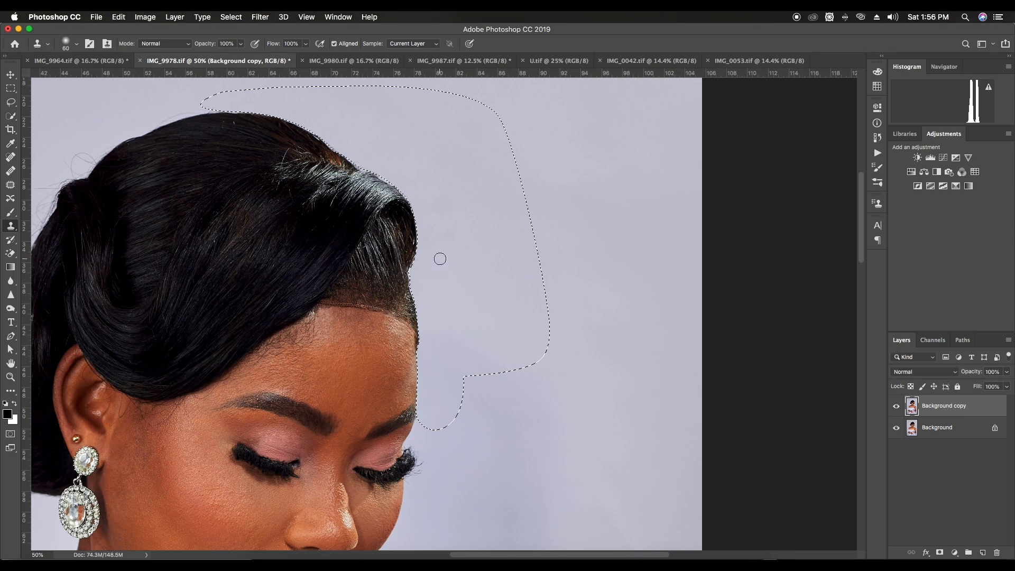
key("super+d")
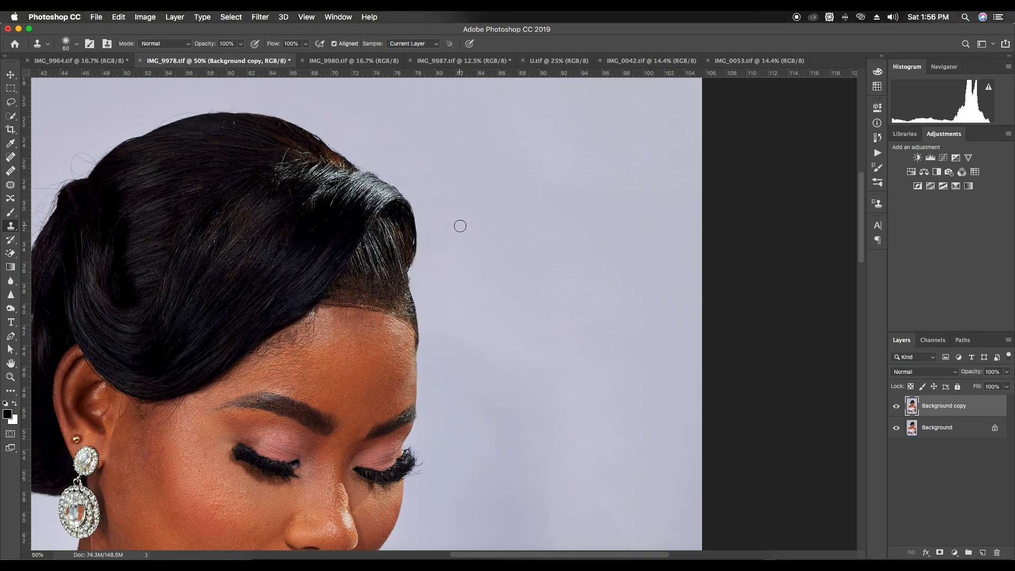
key("super+z")
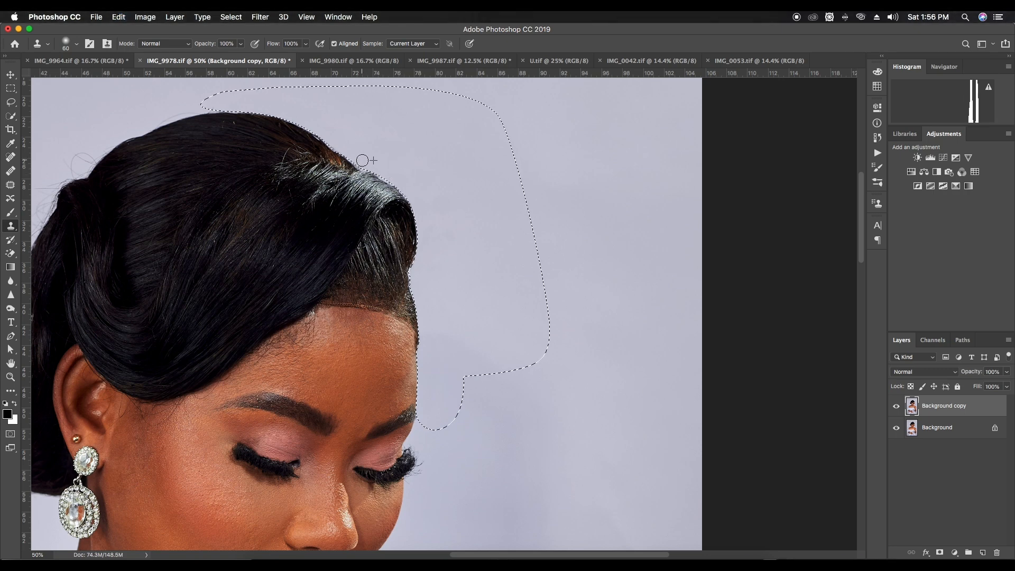
key("super+d")
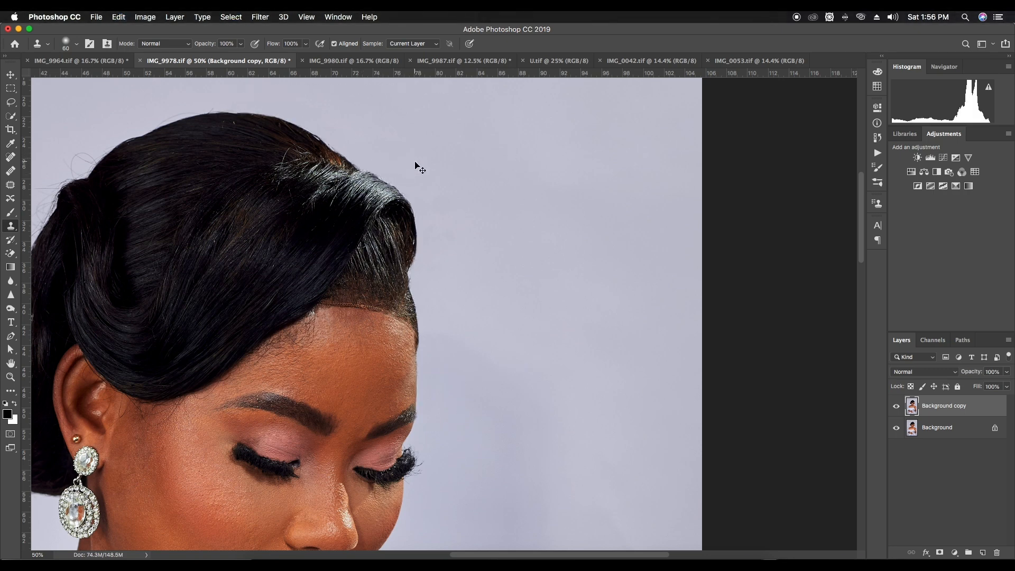
Reduce the Clone Stamp brush to 45 and remove the stray hairs along the back slope of the crown
mouse_move(222, 140)
left_mouse_down()
mouse_move(313, 161)
mouse_move(393, 213)
mouse_move(426, 197)
mouse_move(467, 197)
left_mouse_up()
key("bracketleft")
key("bracketleft")
key("bracketleft")
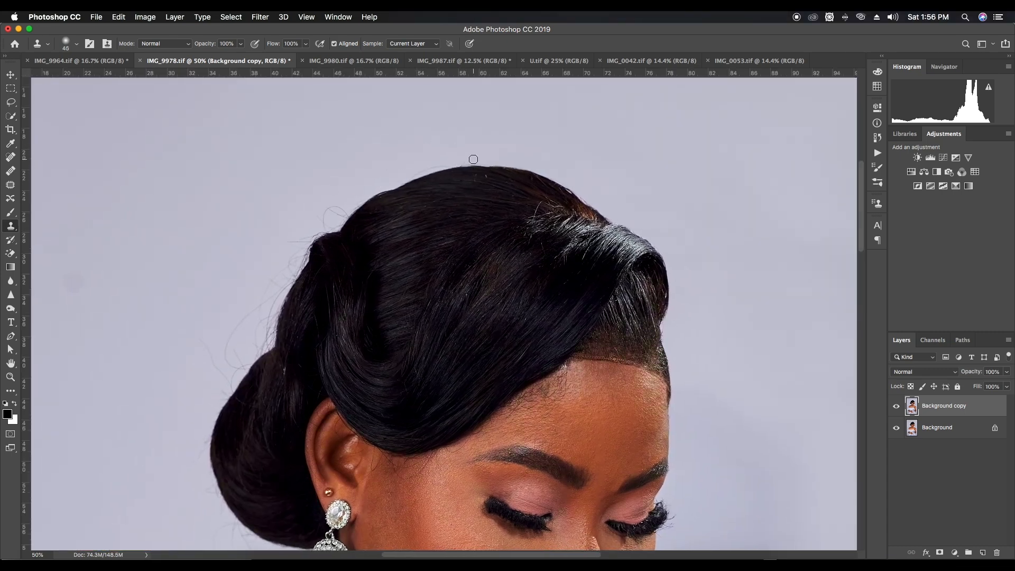
mouse_move(401, 177)
left_mouse_down()
mouse_move(322, 213)
mouse_move(345, 210)
mouse_move(336, 223)
mouse_move(281, 247)
mouse_move(298, 210)
mouse_move(283, 263)
mouse_move(304, 247)
mouse_move(264, 296)
mouse_move(275, 296)
left_mouse_up()
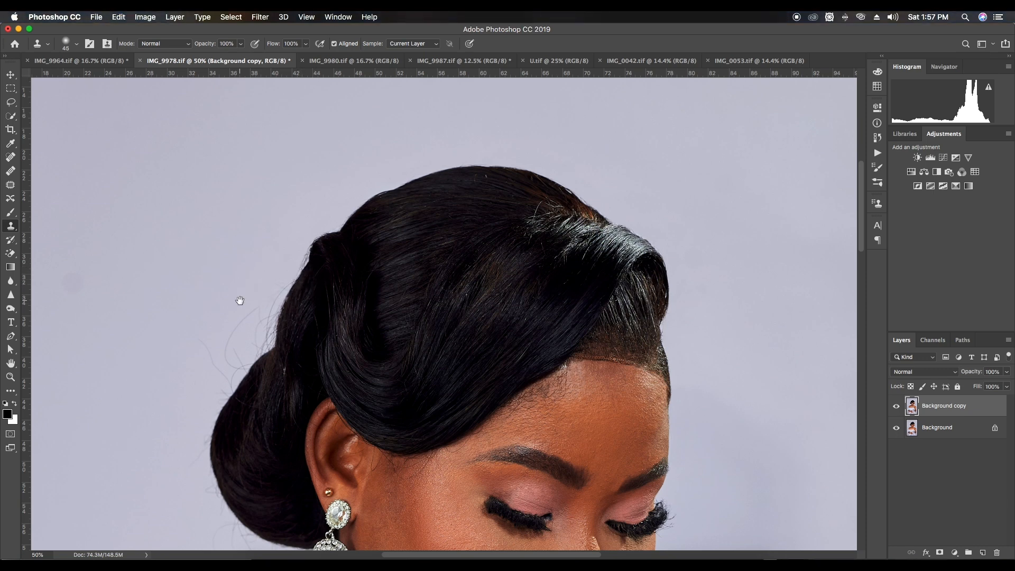
Clone background over the loose hairs above the bun and along the back hair edge
mouse_move(201, 346)
left_mouse_down()
mouse_move(227, 384)
mouse_move(214, 410)
mouse_move(247, 363)
mouse_move(228, 348)
mouse_move(255, 310)
left_mouse_up()
mouse_move(238, 348)
left_mouse_down()
mouse_move(242, 333)
mouse_move(255, 353)
mouse_move(265, 319)
mouse_move(265, 344)
mouse_move(288, 280)
mouse_move(260, 342)
left_mouse_up()
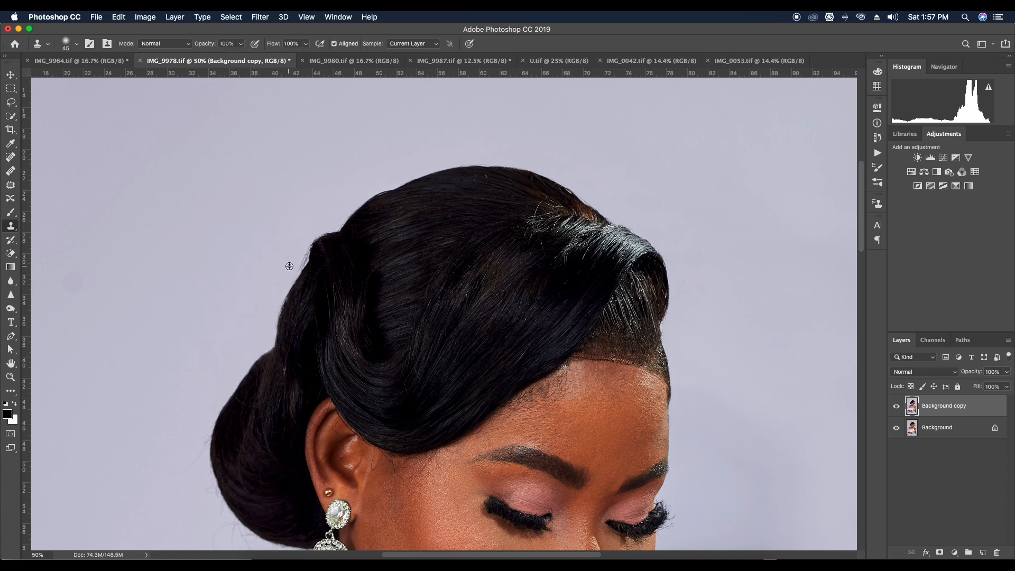
left_click_drag(297, 265, 320, 214)
left_click(293, 249, "alt")
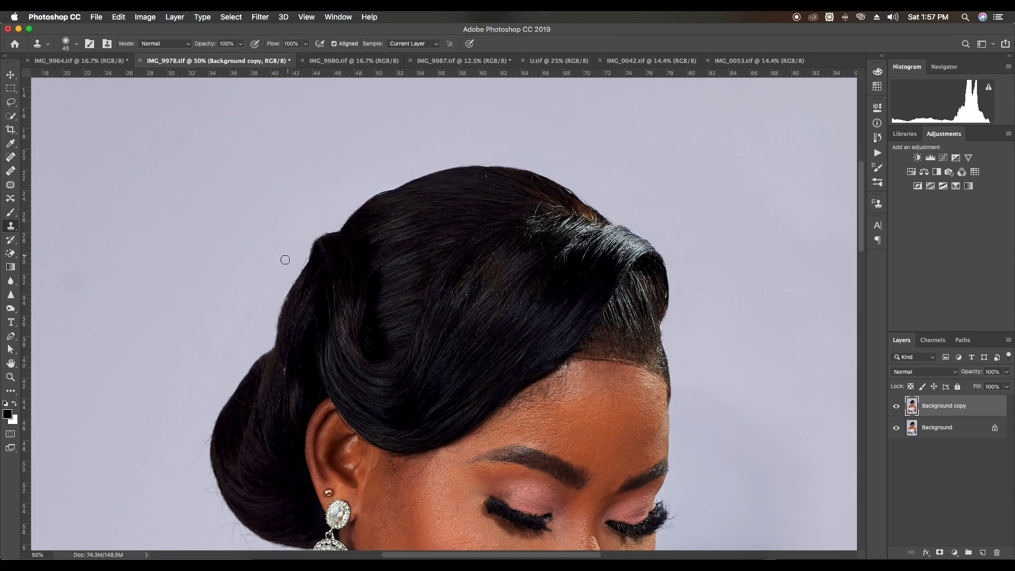
Enlarge the Clone Stamp brush and clean the stray hairs along the bun's outer edge
left_click_drag(257, 431, 288, 203)
key("bracketright")
key("bracketright")
key("bracketright")
key("bracketright")
key("bracketright")
left_click(198, 222, "alt")
mouse_move(231, 209)
left_mouse_down()
mouse_move(227, 267)
mouse_move(231, 256)
mouse_move(241, 279)
left_mouse_up()
Clone away the loose hairs beneath the bun with a size 50 brush, and enlarge the brush to 70
key("bracketleft")
key("bracketleft")
key("bracketleft")
key("bracketleft")
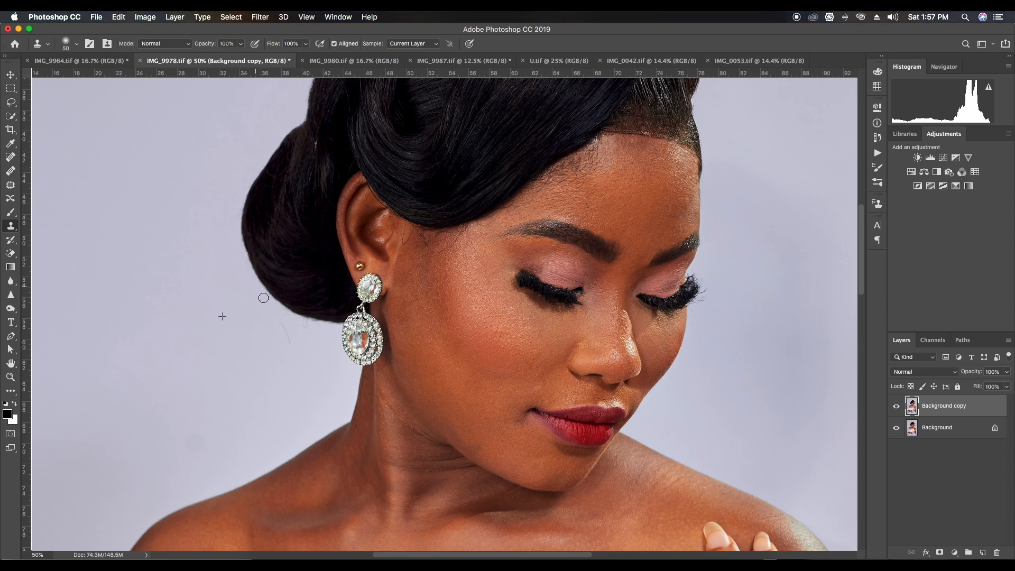
mouse_move(273, 328)
left_mouse_down()
mouse_move(285, 338)
mouse_move(313, 322)
mouse_move(331, 328)
left_mouse_up()
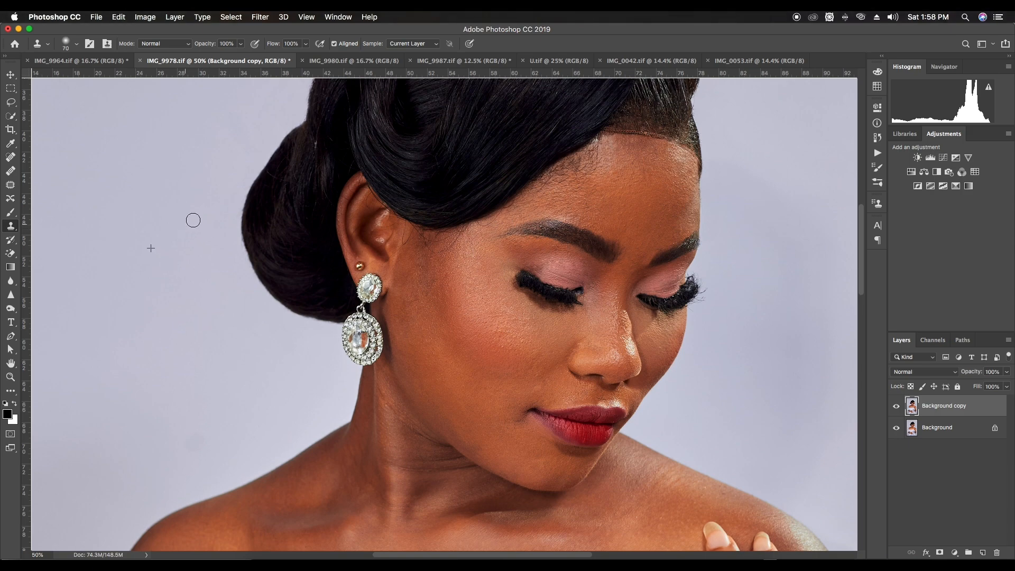
key("bracketright")
key("bracketright")
Compare the cleaned hair edges with the original by repeatedly hiding and showing the Background copy layer
key("super+minus")
left_click_drag(511, 222, 459, 347)
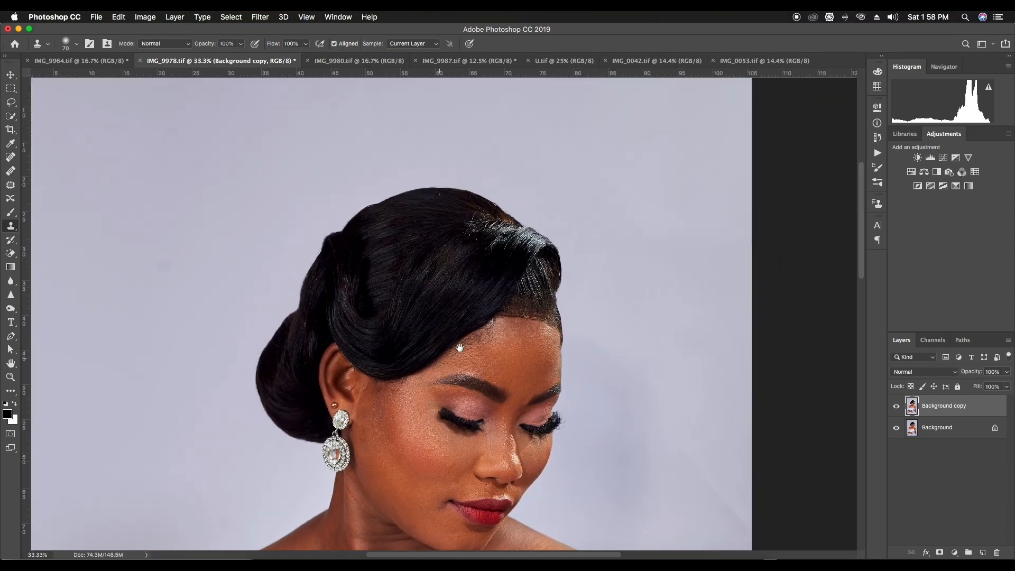
left_click(896, 406)
left_click(896, 405)
left_click(895, 406)
left_click(896, 406)
left_click(895, 406)
left_click(896, 406)
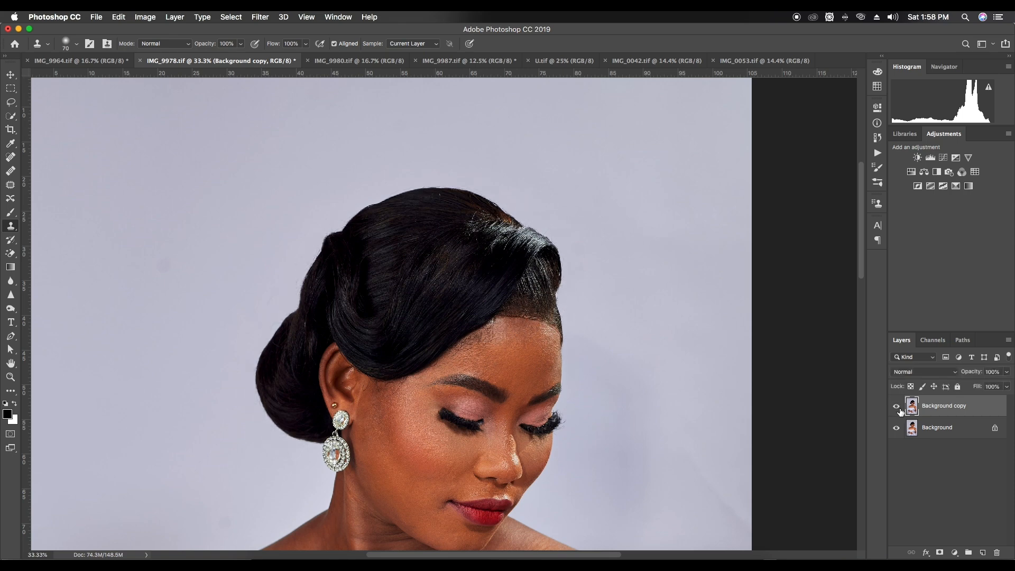
left_click(900, 409)
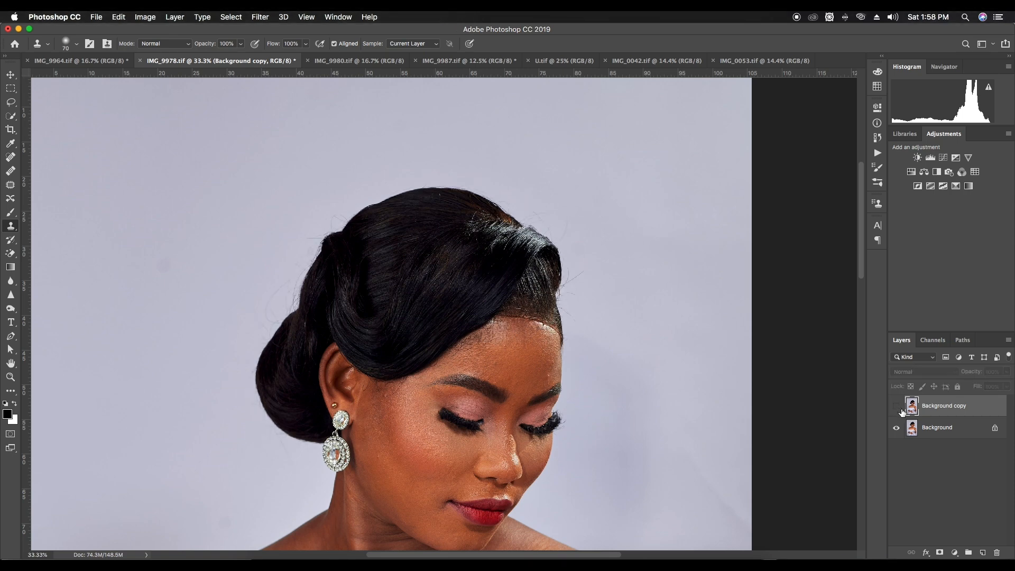
left_click(896, 406)
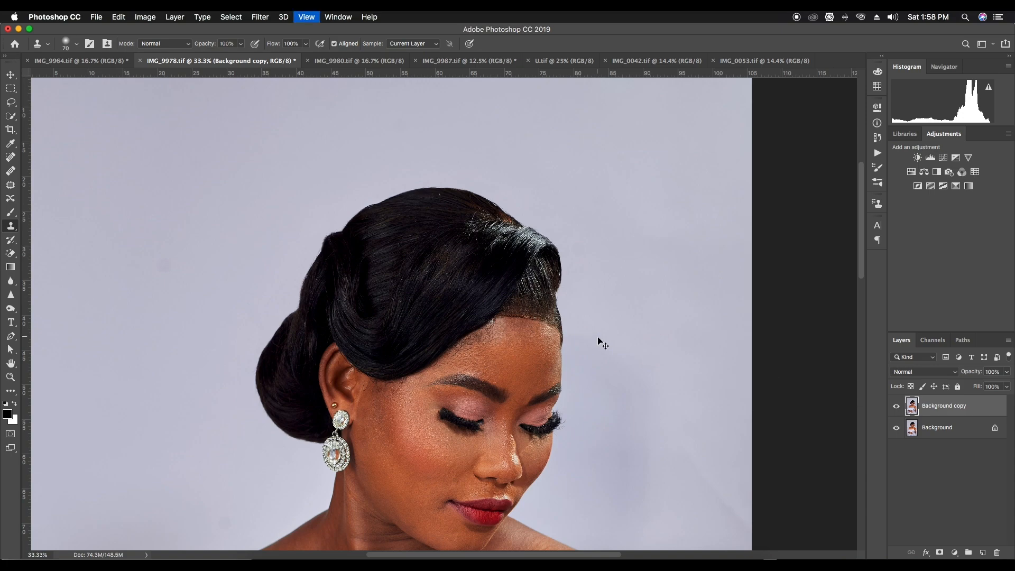
Remove the small blemish on the woman's ear with the Spot Healing Brush at size 10
key("super+equal")
key("super+equal")
scroll(492, 363, "down", 3)
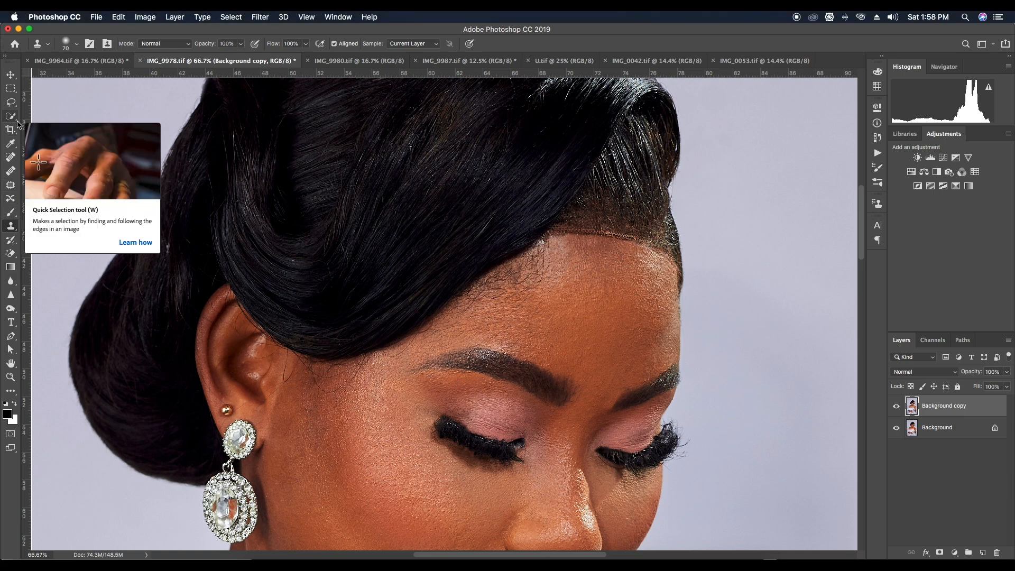
key("j")
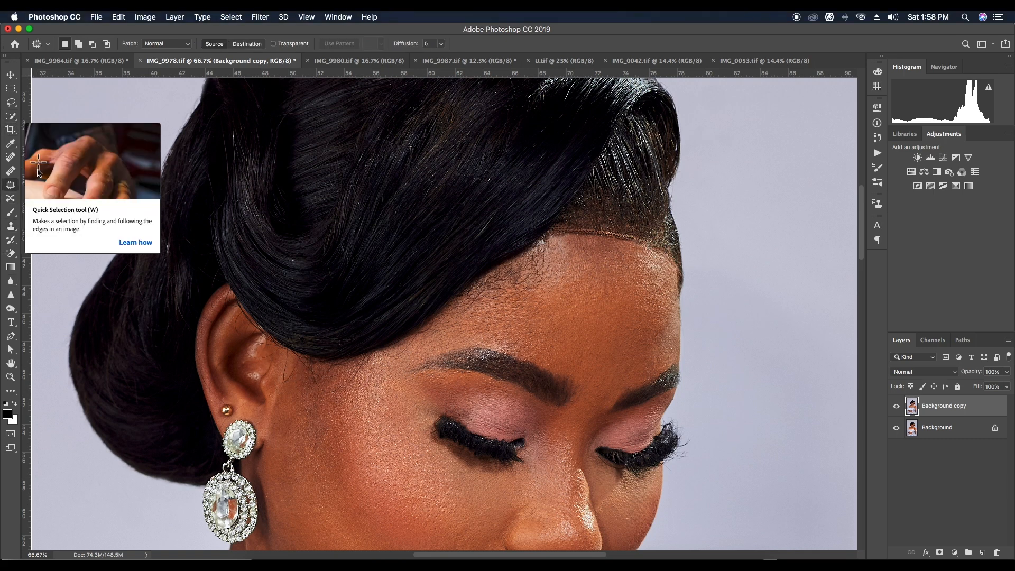
left_click(11, 158)
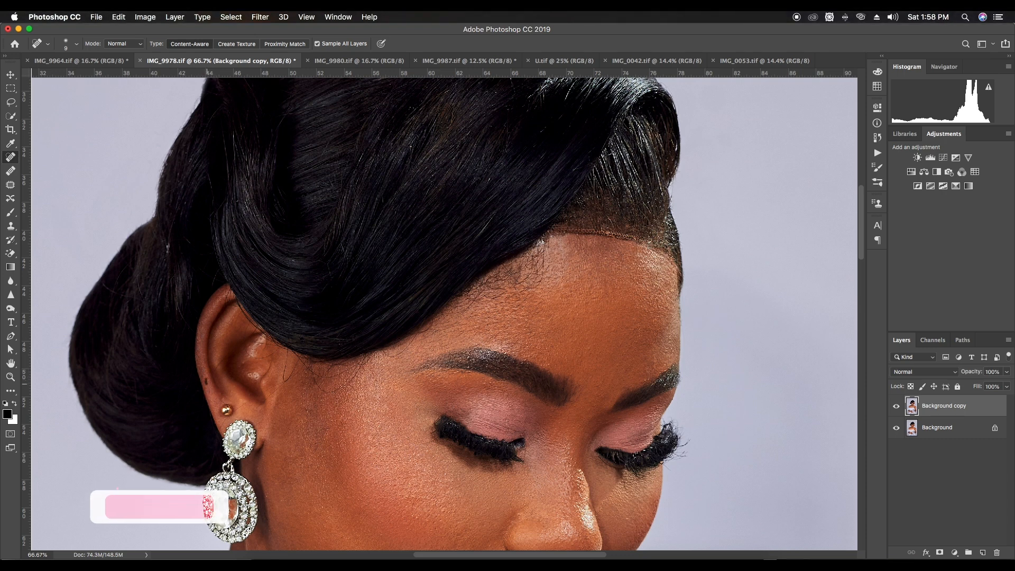
key("]")
left_click_drag(216, 369, 221, 362)
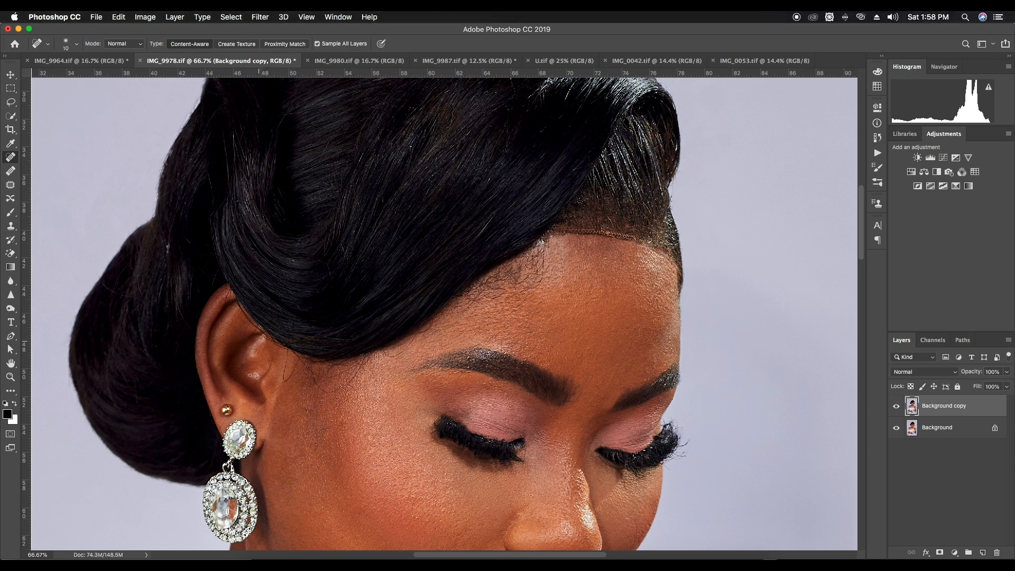
Try to heal the loose hairs on the temple in front of the ear with a 200 px brush
key("bracketright")
key("bracketright")
key("bracketright")
key("bracketright")
key("bracketright")
key("bracketright")
key("bracketright")
key("bracketright")
key("bracketright")
key("bracketright")
key("bracketright")
key("bracketright")
key("bracketright")
key("bracketright")
key("bracketright")
key("bracketright")
left_click_drag(287, 372, 335, 373)
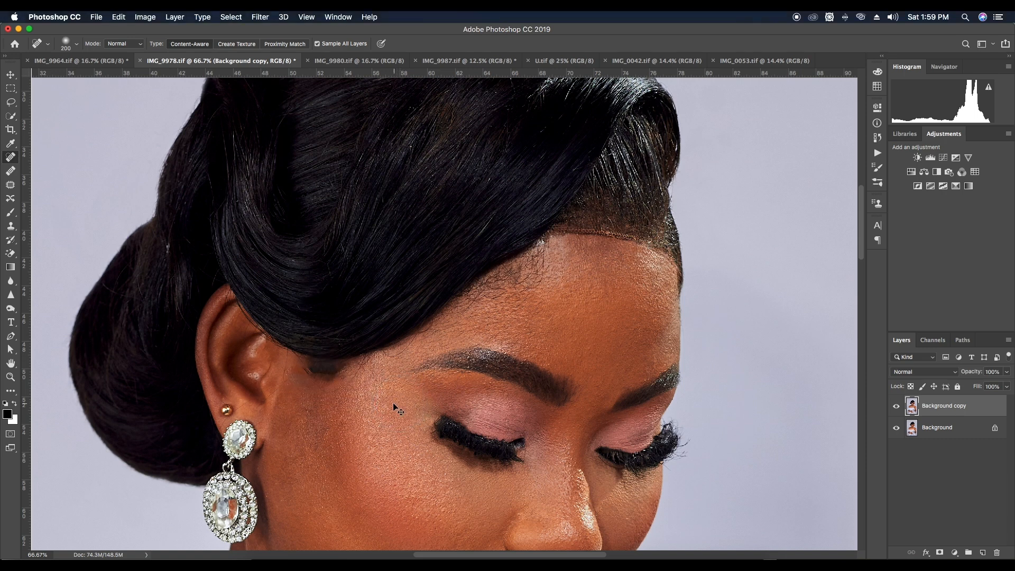
Set the Spot Healing Brush to 10 px and heal the stray hairs in front of the ear and along the temple hairline
right_click(303, 307)
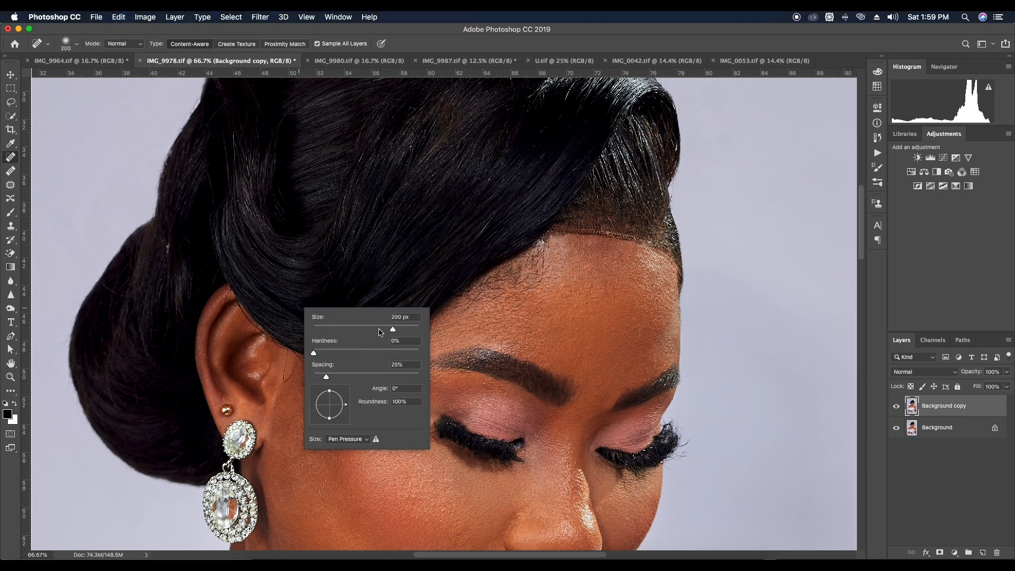
left_click_drag(380, 332, 319, 331)
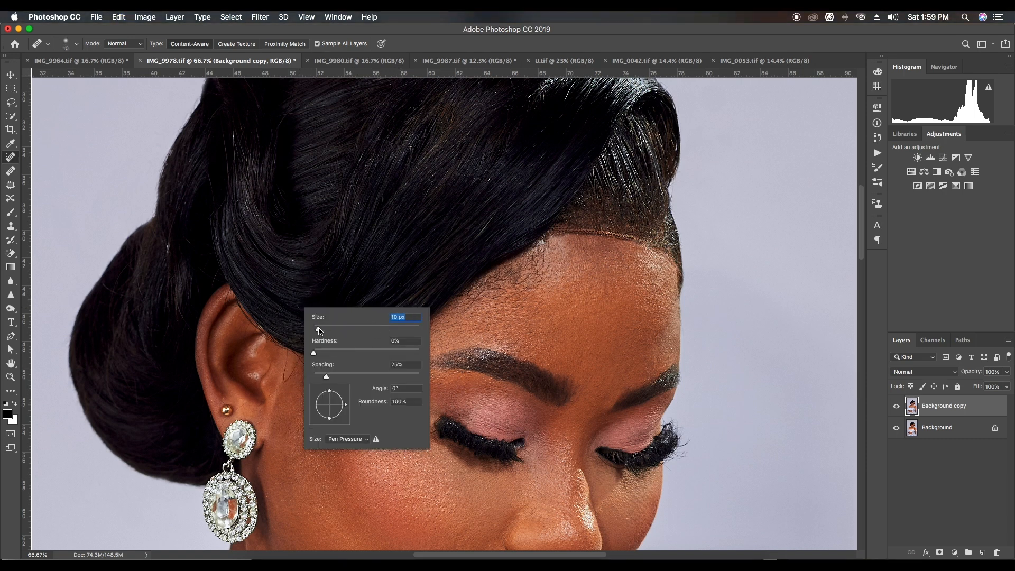
key("Return")
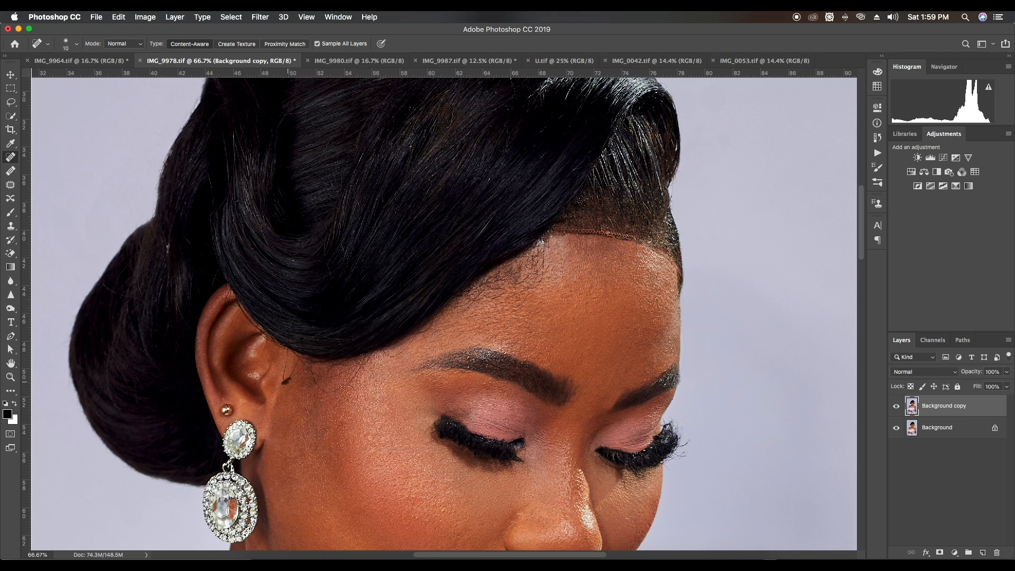
mouse_move(271, 398)
left_mouse_down()
mouse_move(288, 381)
mouse_move(276, 391)
left_mouse_up()
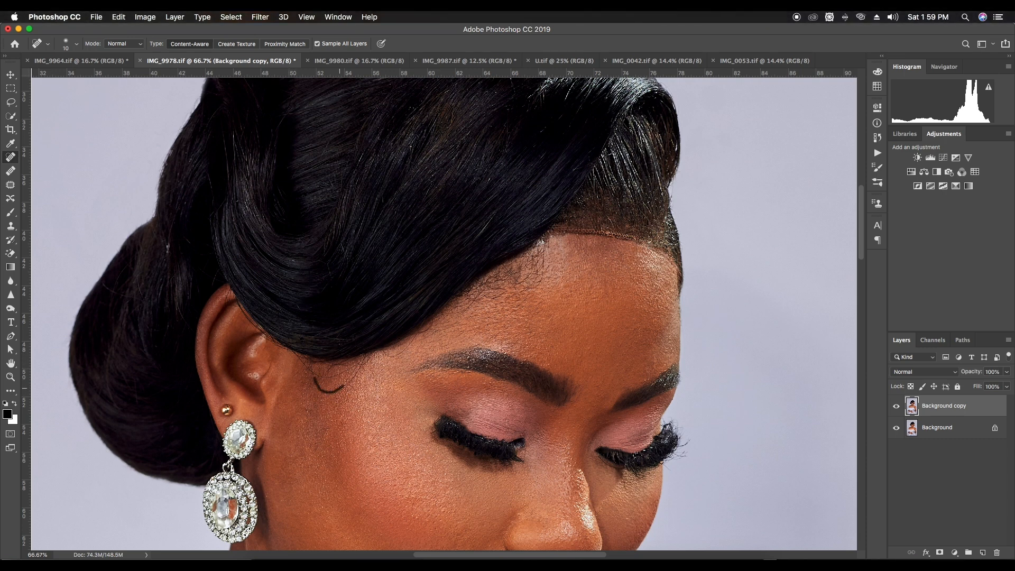
left_click_drag(361, 365, 353, 379)
left_click_drag(412, 338, 418, 333)
Heal the fine baby hairs on the upper forehead below the swept hair with the 10 px brush
left_click_drag(536, 279, 471, 309)
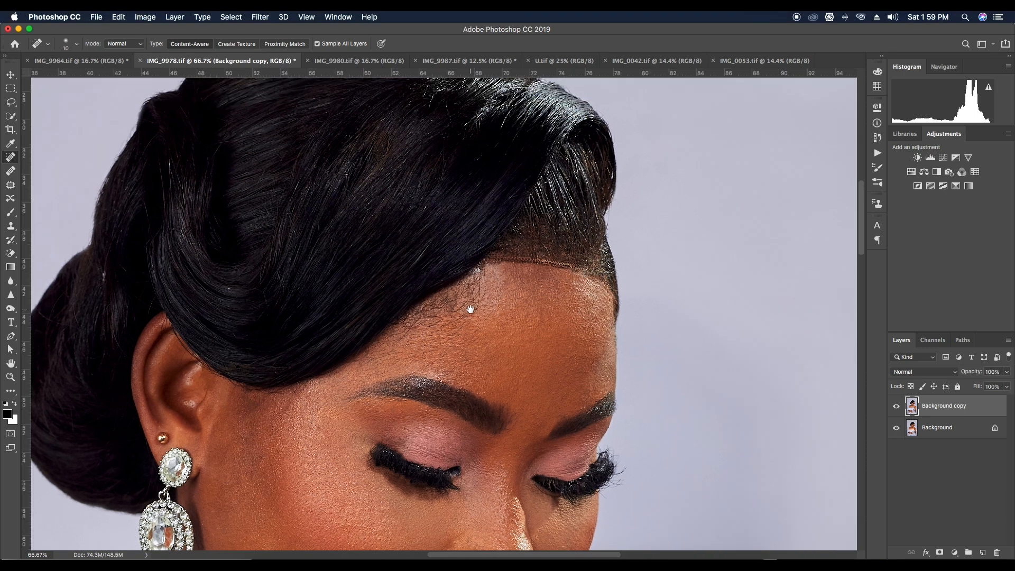
mouse_move(478, 267)
left_mouse_down()
mouse_move(469, 273)
mouse_move(485, 269)
mouse_move(480, 301)
mouse_move(448, 315)
mouse_move(472, 292)
left_mouse_up()
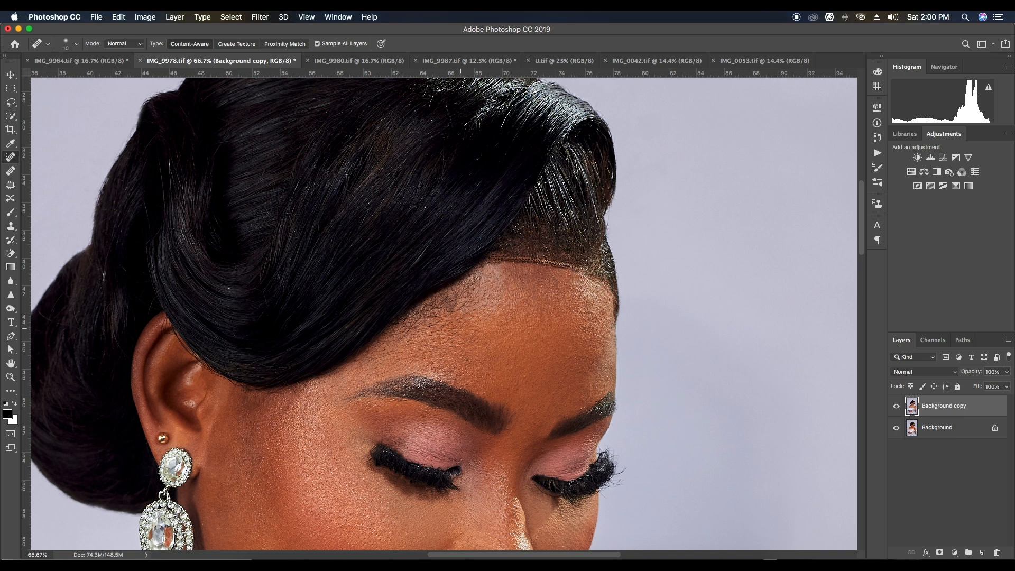
left_click_drag(447, 313, 430, 331)
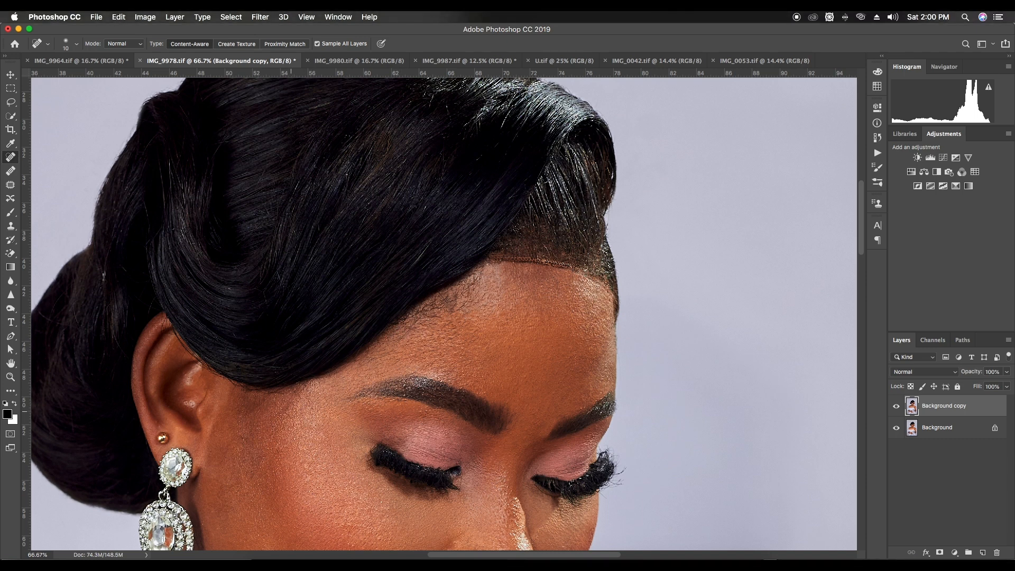
Clone smooth skin over the remaining fine hairs along the forehead hairline with a size 60 Clone Stamp brush
key("s")
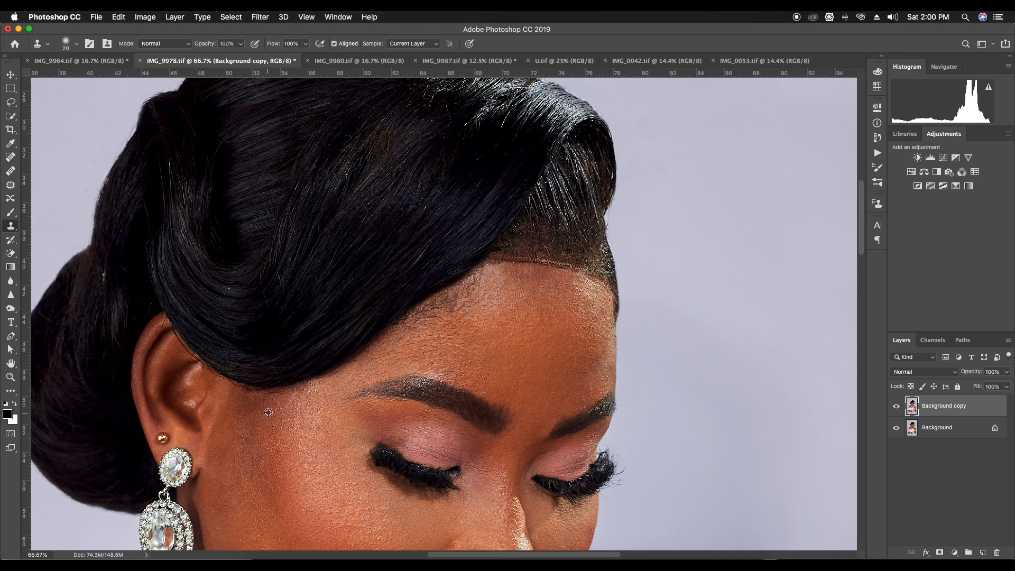
key("super+z")
key("bracketright")
key("bracketright")
left_click(466, 329, "alt")
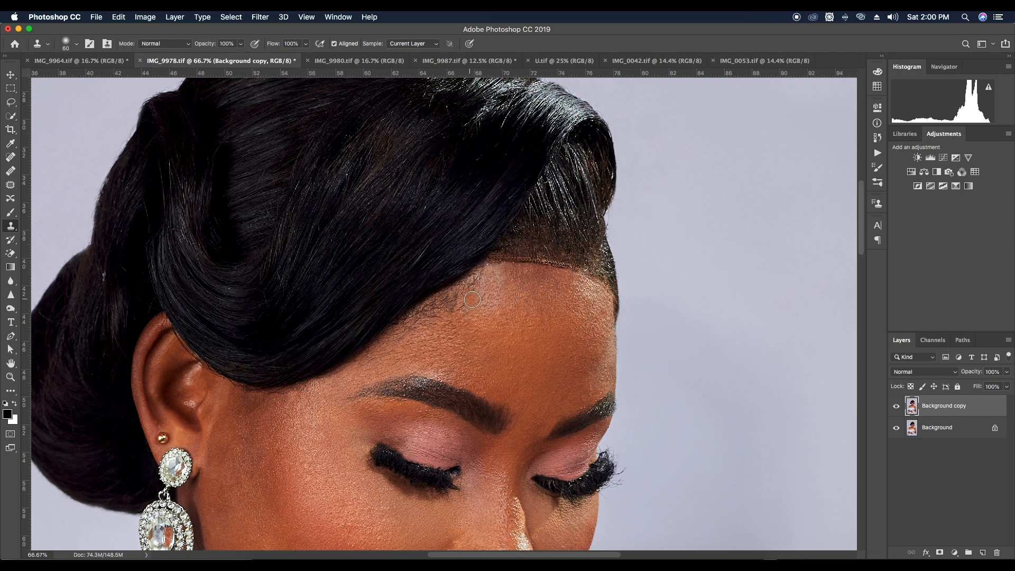
mouse_move(473, 297)
left_mouse_down()
mouse_move(416, 329)
mouse_move(482, 276)
mouse_move(471, 309)
mouse_move(418, 336)
mouse_move(466, 291)
mouse_move(436, 311)
left_mouse_up()
key("super+minus")
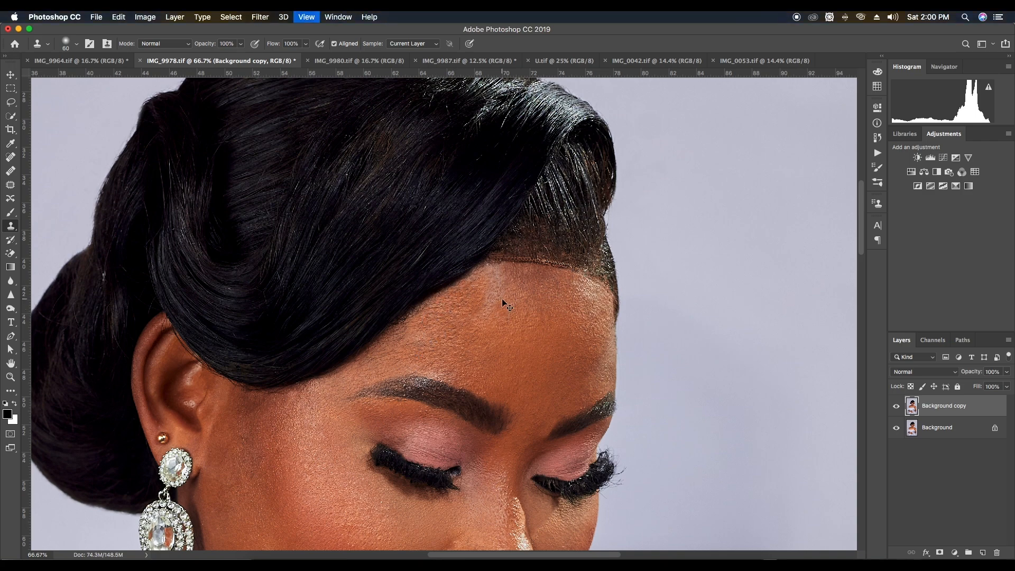
key("super+minus")
key("super+plus")
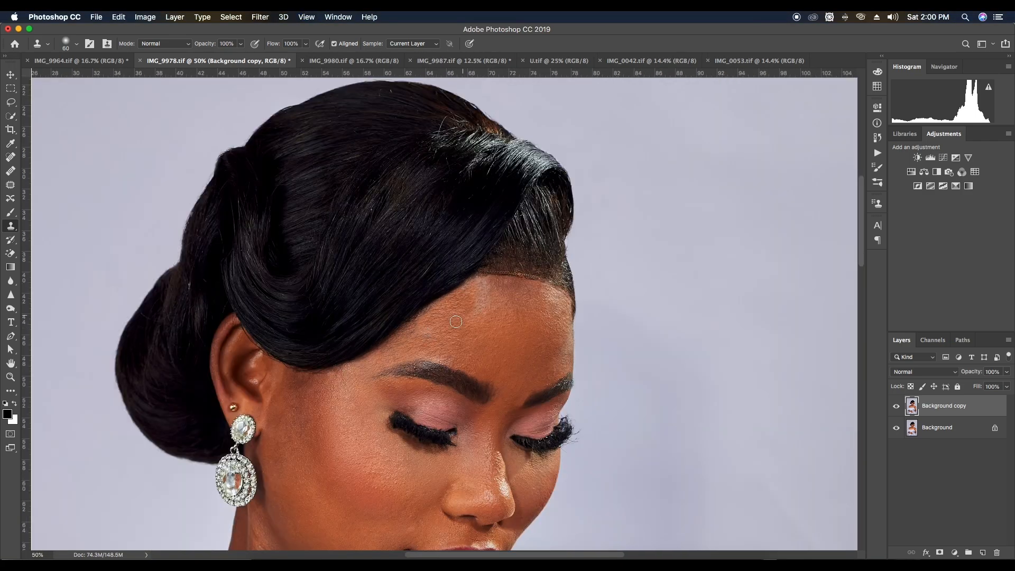
Clone over the light patch on the upper forehead, fade the stroke to 67% opacity, and enlarge the brush to 70
mouse_move(475, 310)
left_mouse_down()
mouse_move(482, 284)
mouse_move(478, 304)
left_mouse_up()
key("super+shift+f")
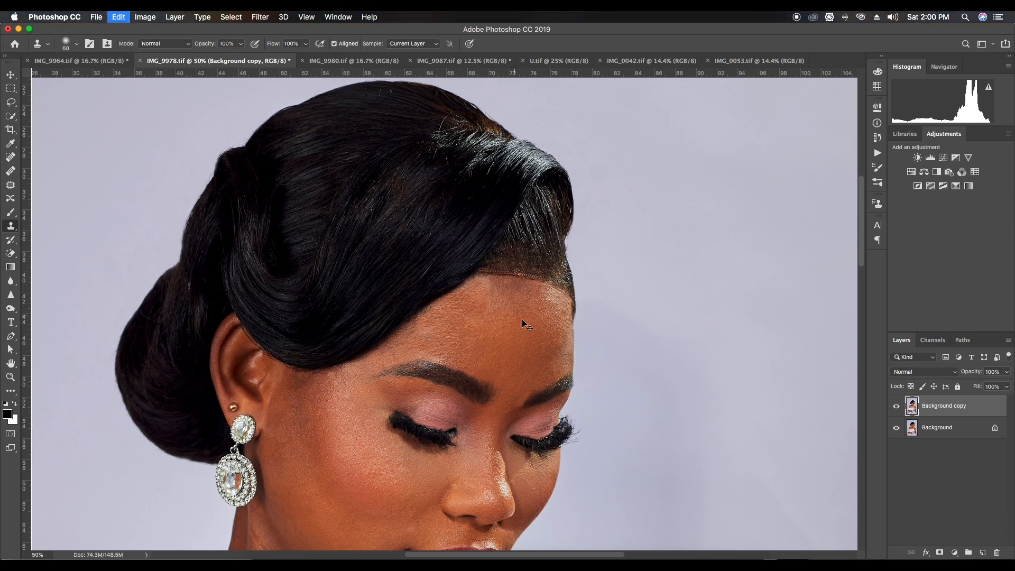
left_click(726, 156)
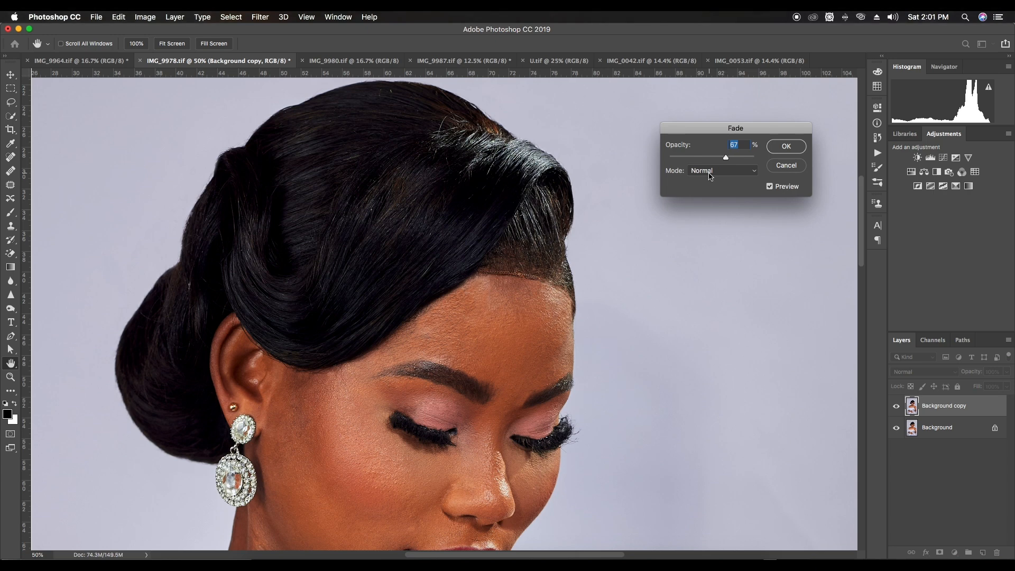
left_click(786, 146)
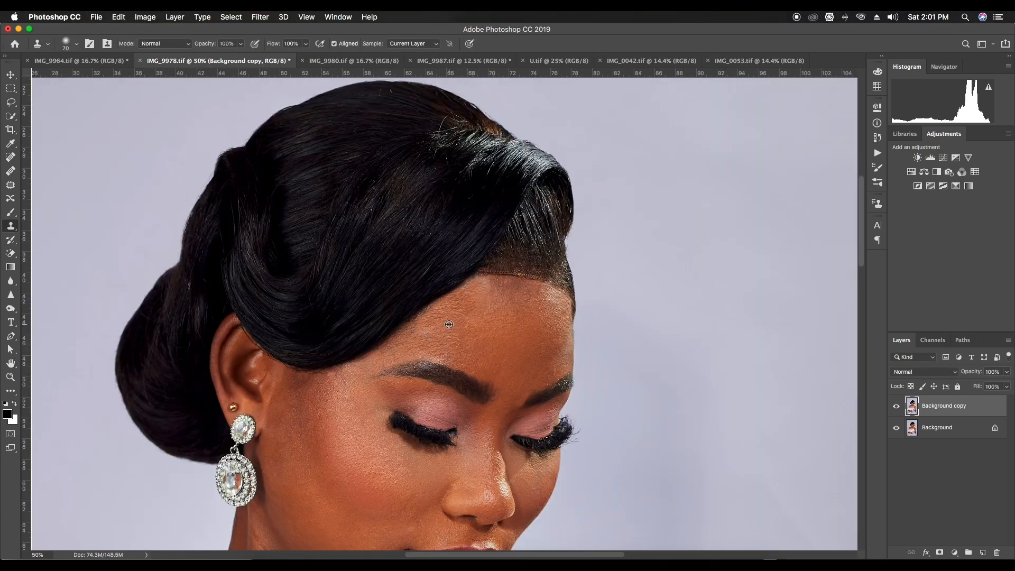
key("bracketright")
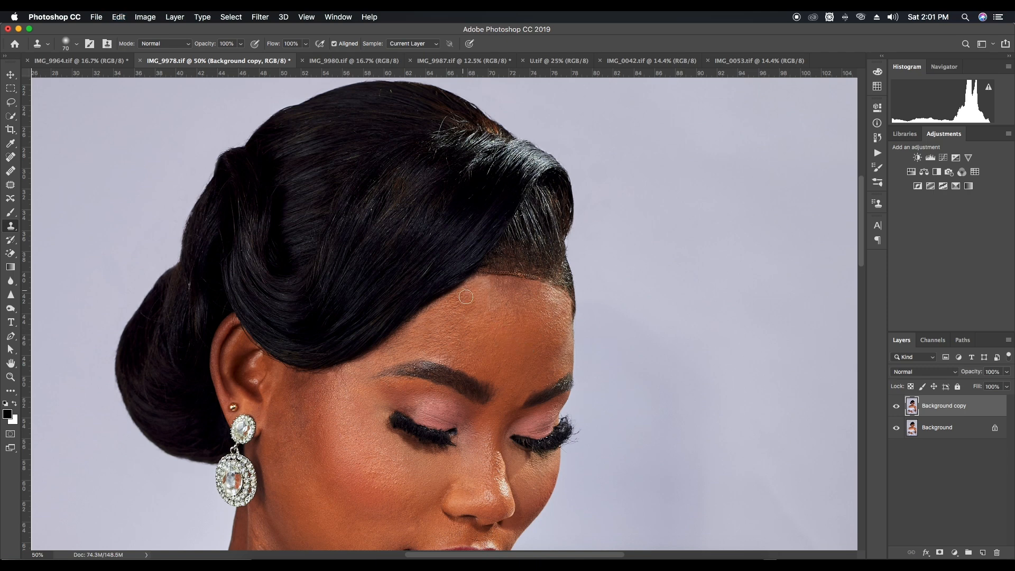
Compare the cleaned forehead and hairline with the original by repeatedly hiding and showing the Background copy layer
key("super+minus")
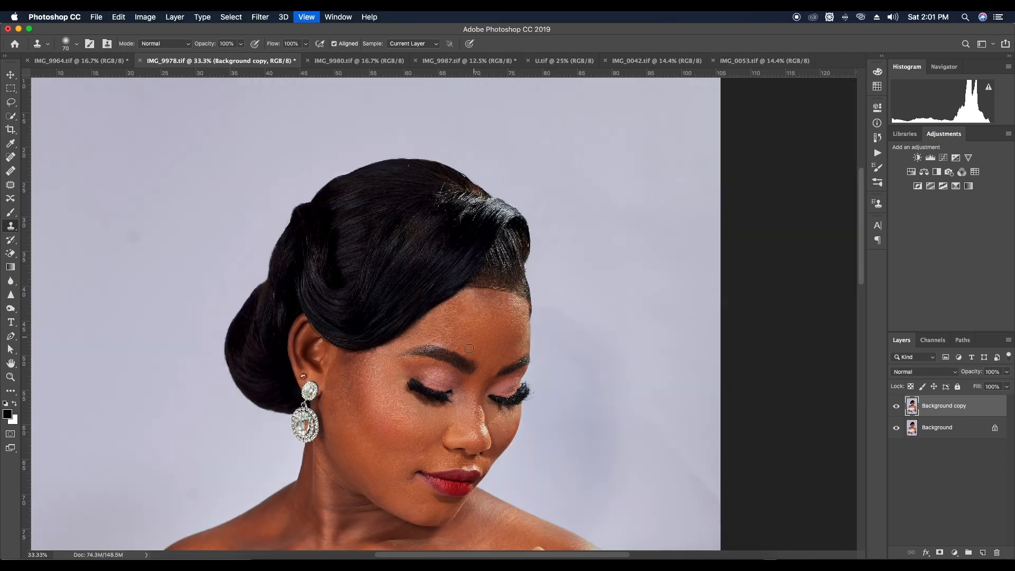
left_click(896, 406)
left_click(898, 406)
left_click(898, 407)
left_click(897, 407)
key("super+equal")
left_click(898, 406)
left_click(898, 406)
left_click(898, 406)
left_click(898, 407)
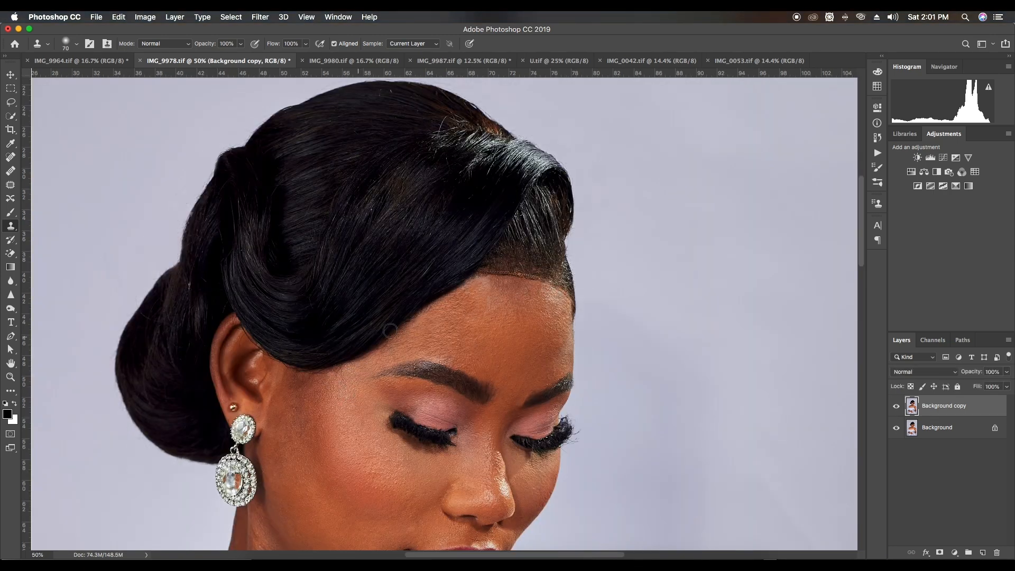
Try to clone over the temple skin in front of the ear with a size 50 brush
key("bracketleft")
key("bracketleft")
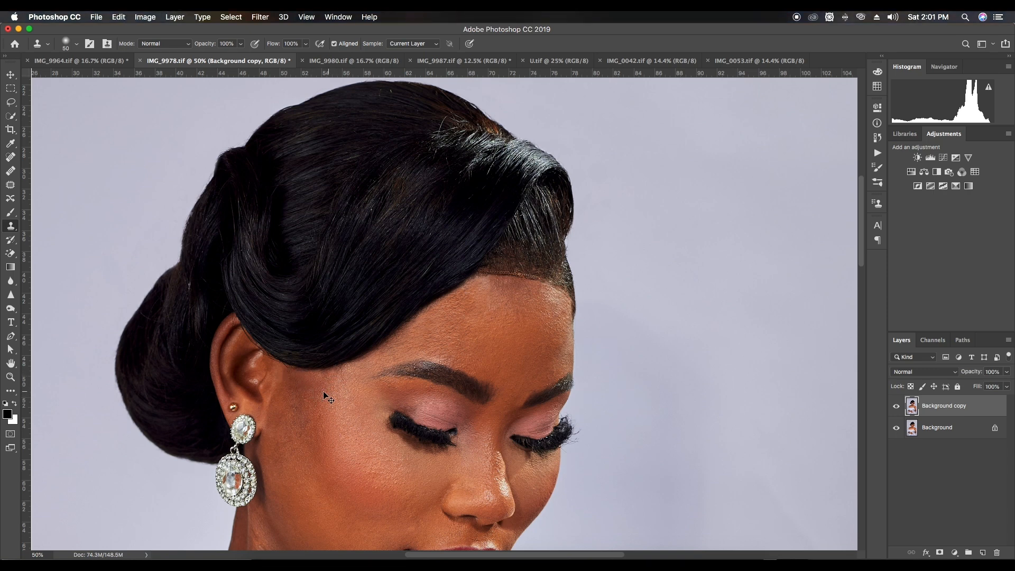
key("super+z")
Check the face up close and compare the whole head with the original by toggling the Background copy layer's visibility
key("super+minus")
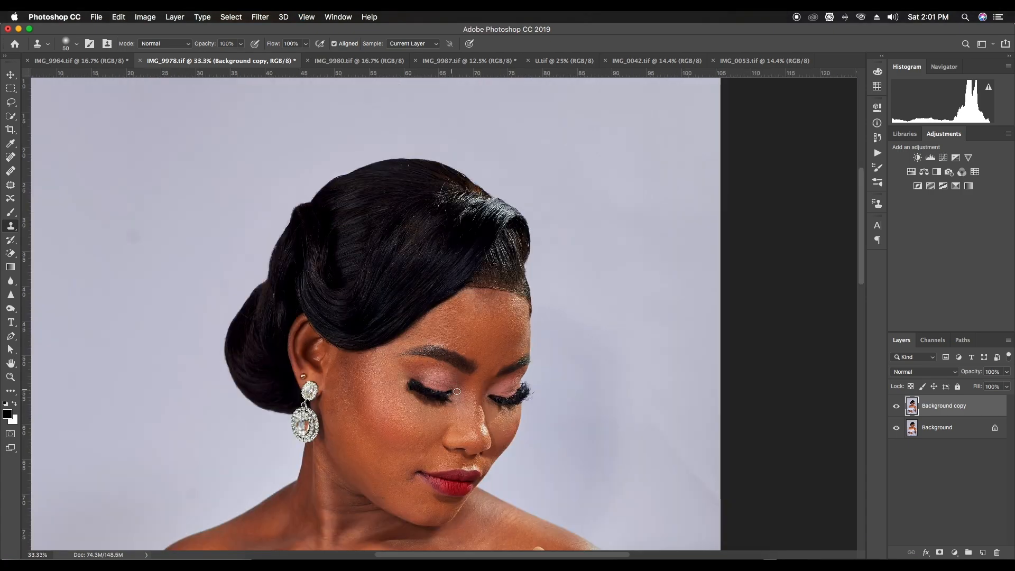
key("super+plus")
scroll(454, 433, "down", 3)
scroll(453, 433, "right", 1)
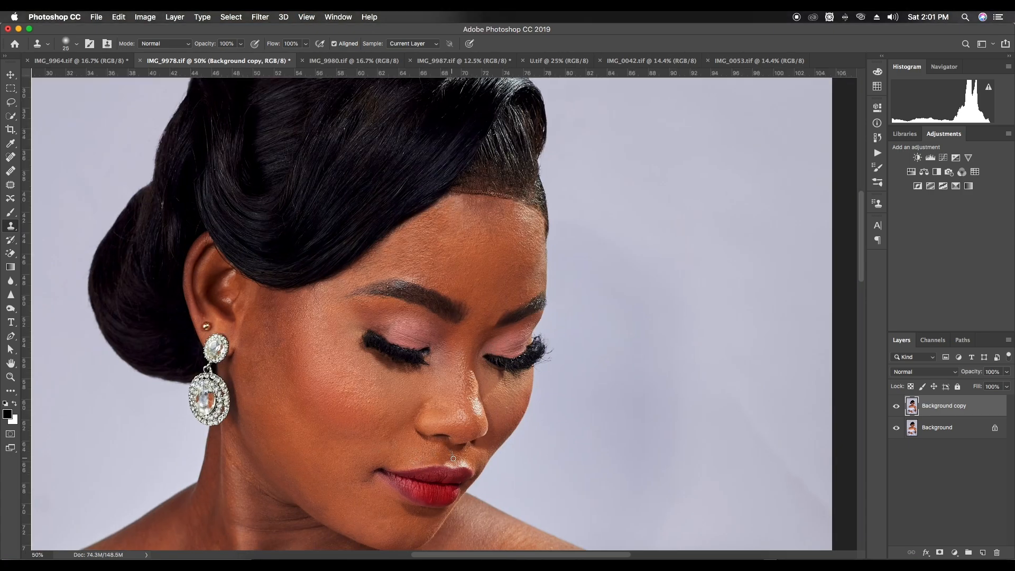
key("super+minus")
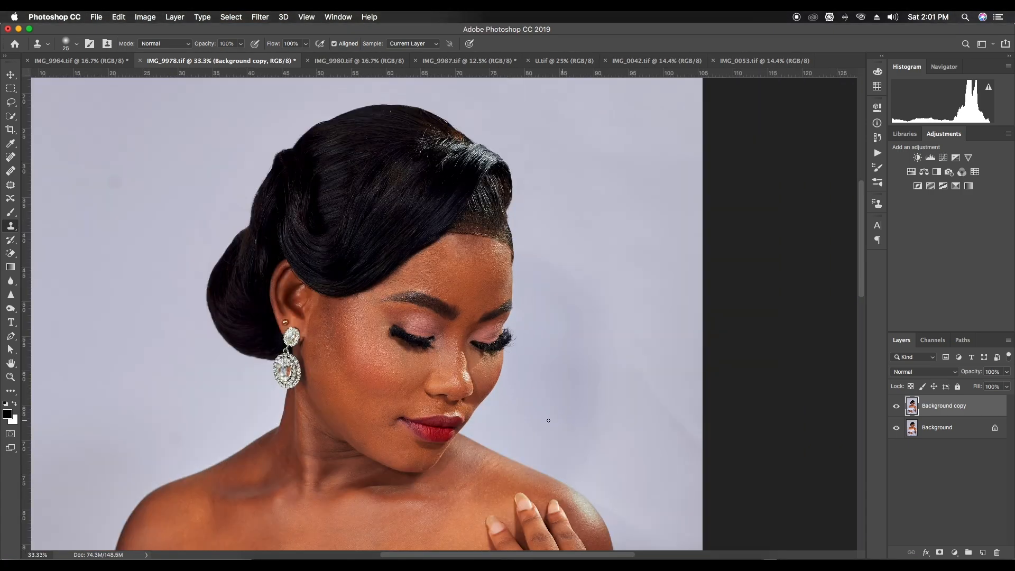
scroll(611, 256, "up", 1)
left_click(895, 407)
left_click(895, 406)
left_click(895, 406)
left_click(895, 407)
left_click(894, 406)
left_click(894, 407)
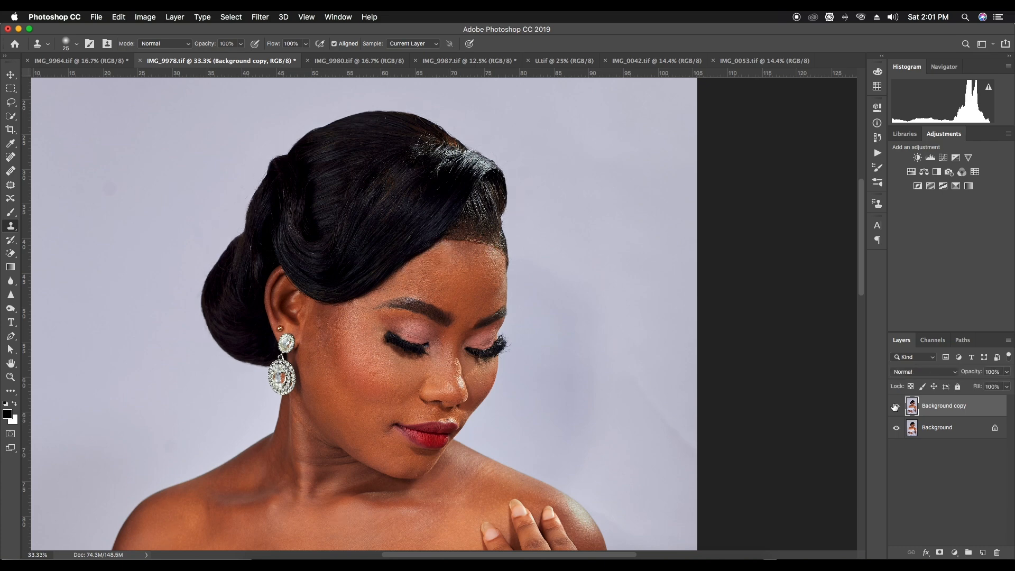
left_click(895, 406)
left_click(894, 406)
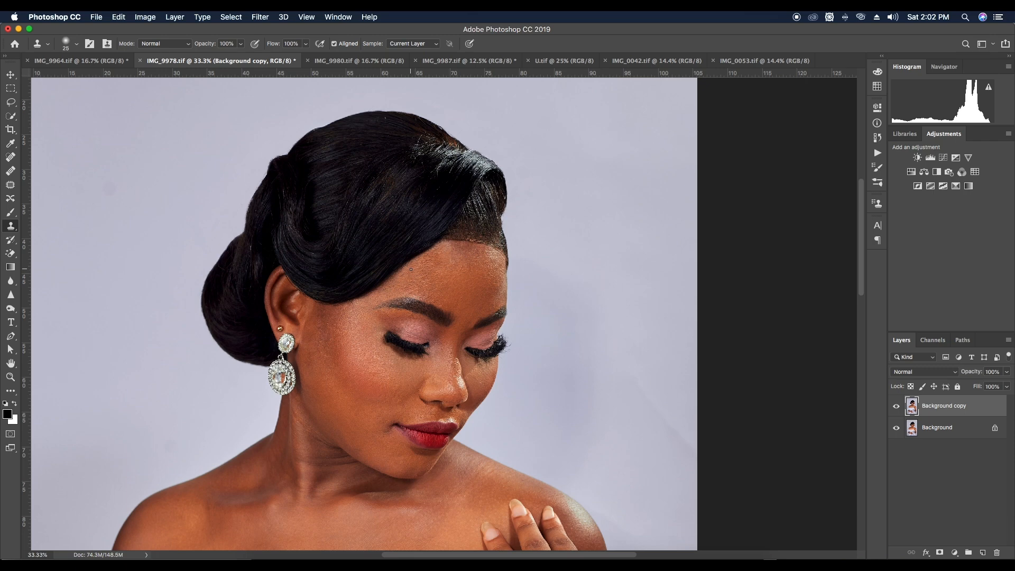
Fit the whole portrait in view and browse the saved Actions down to the frequency separation entries
key("super+minus")
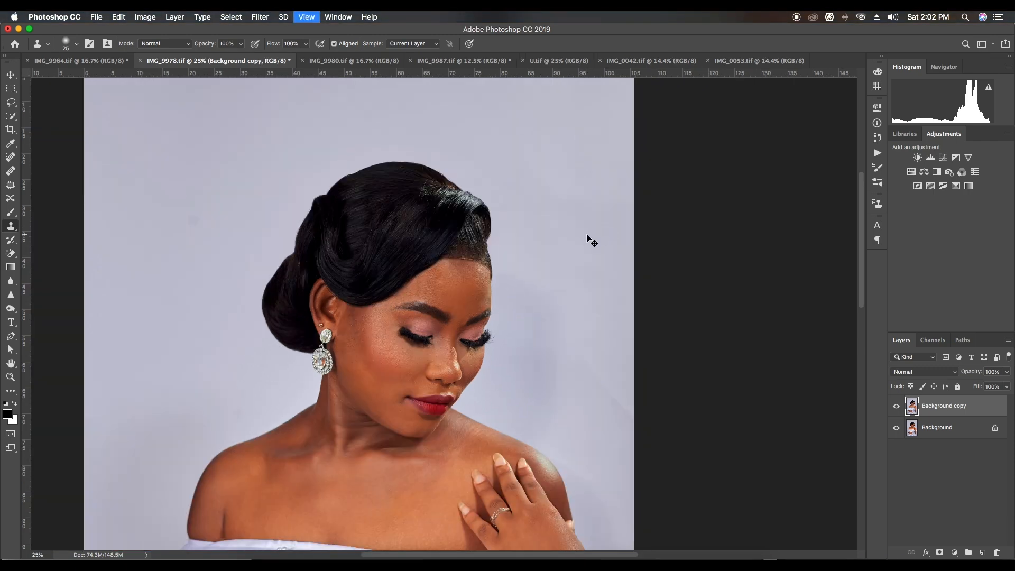
key("super+minus")
key("super+0")
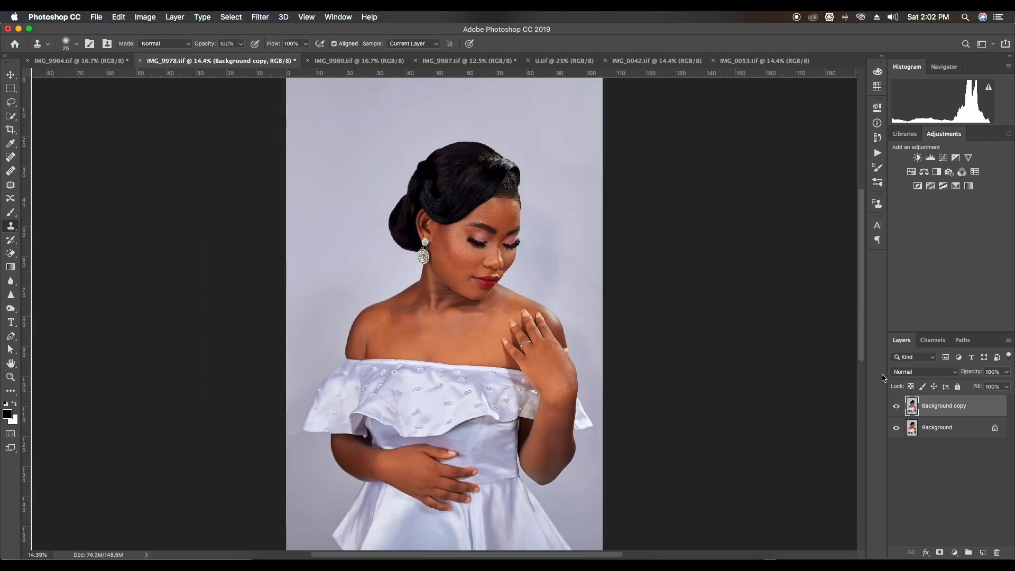
left_click(876, 152)
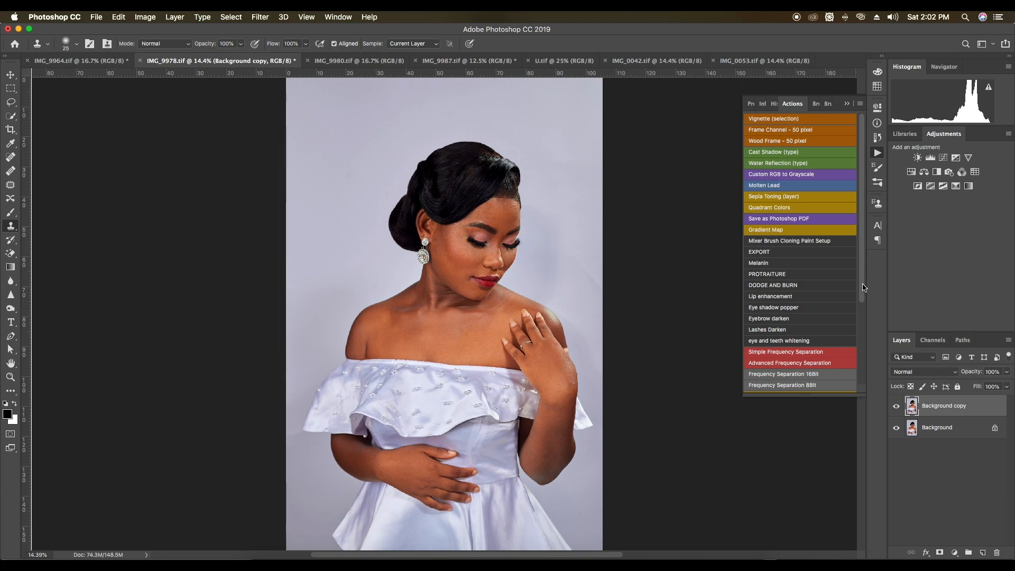
scroll(852, 329, "down", 5)
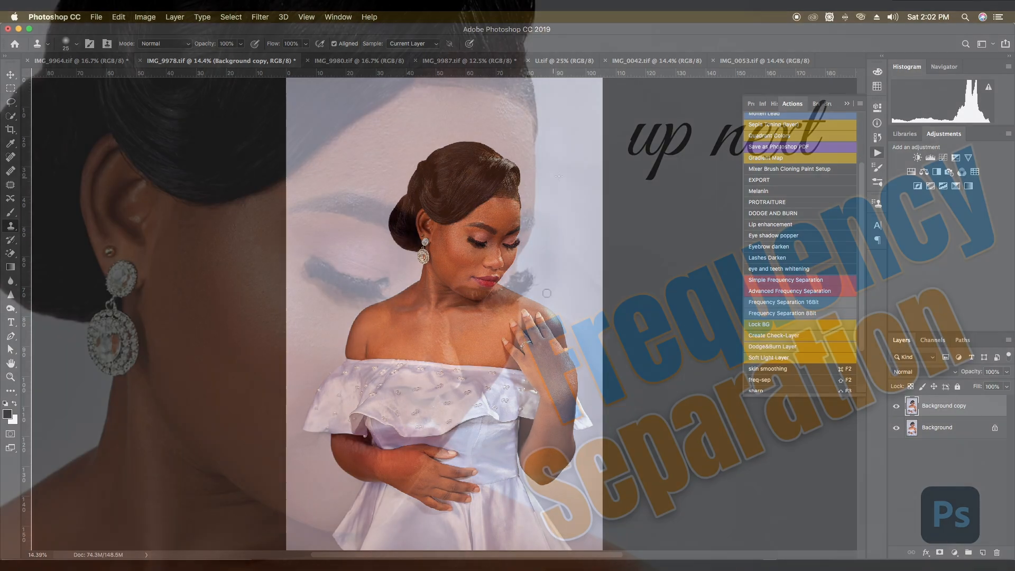